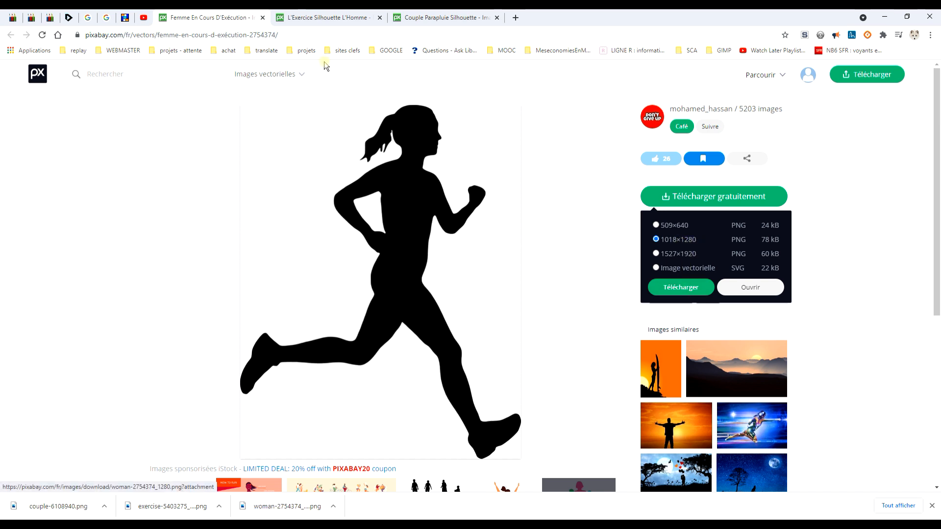
View the Pixabay pages of the exercise silhouette and the couple under an umbrella.
{"action": "left_click", "coordinate": [328, 17]}
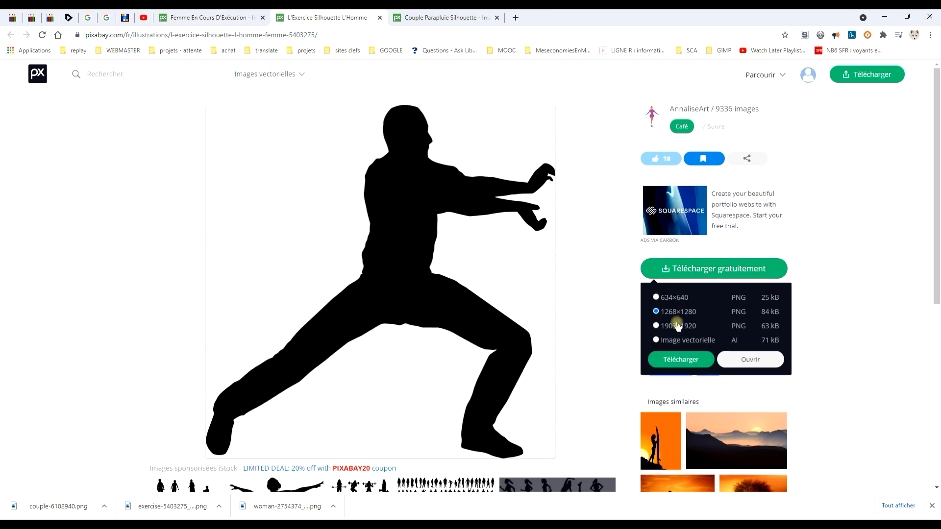
{"action": "left_click", "coordinate": [401, 18]}
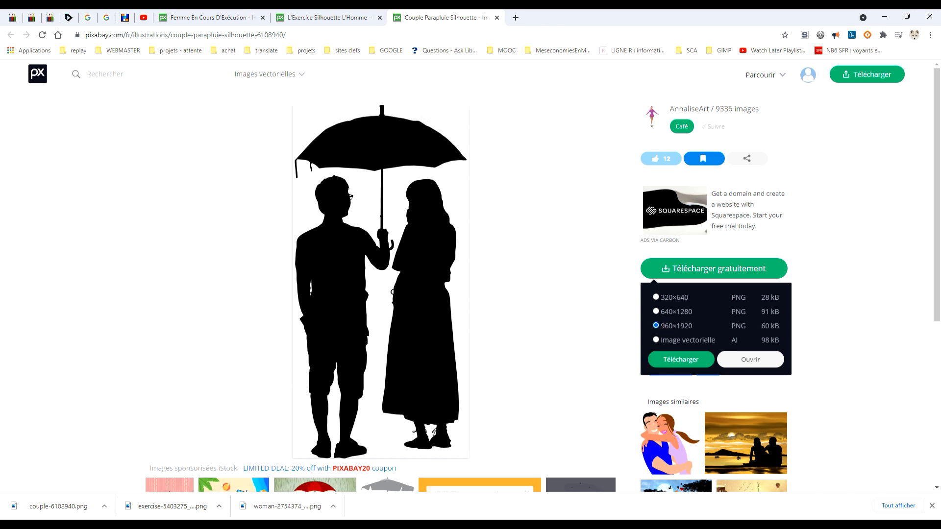
Switch to GIMP and open woman-2754374_1280.png, exercise-5403275_1280.png and couple-6108940.png together.
{"action": "key", "text": "alt+Tab"}
{"action": "left_click", "coordinate": [13, 27]}
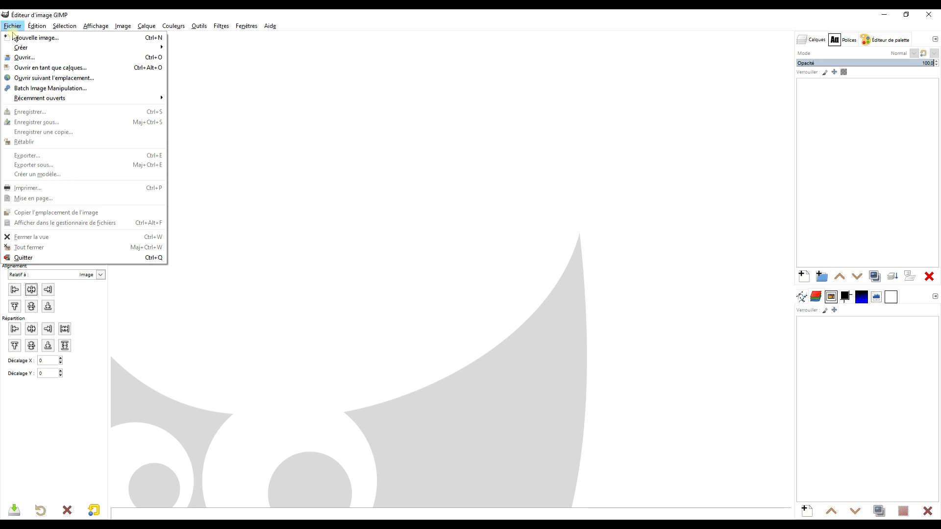
{"action": "left_click", "coordinate": [63, 58]}
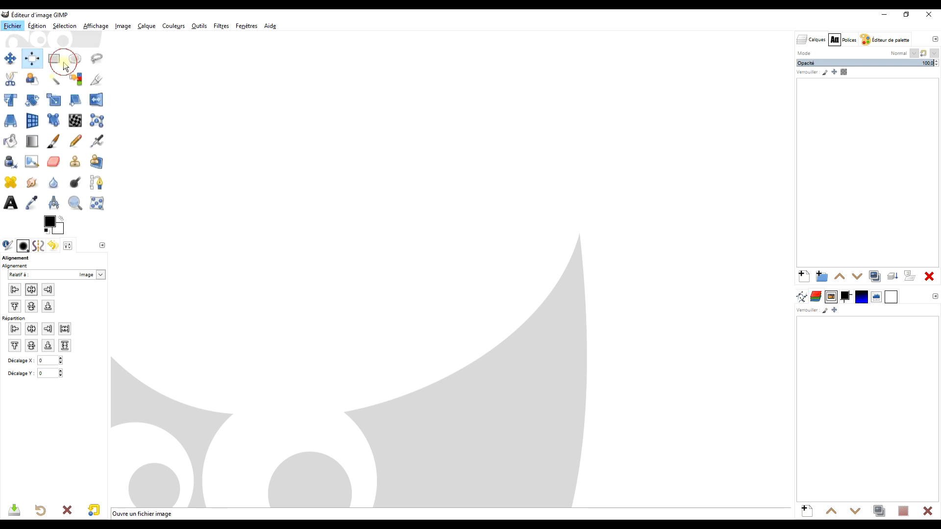
{"action": "left_click", "coordinate": [305, 166]}
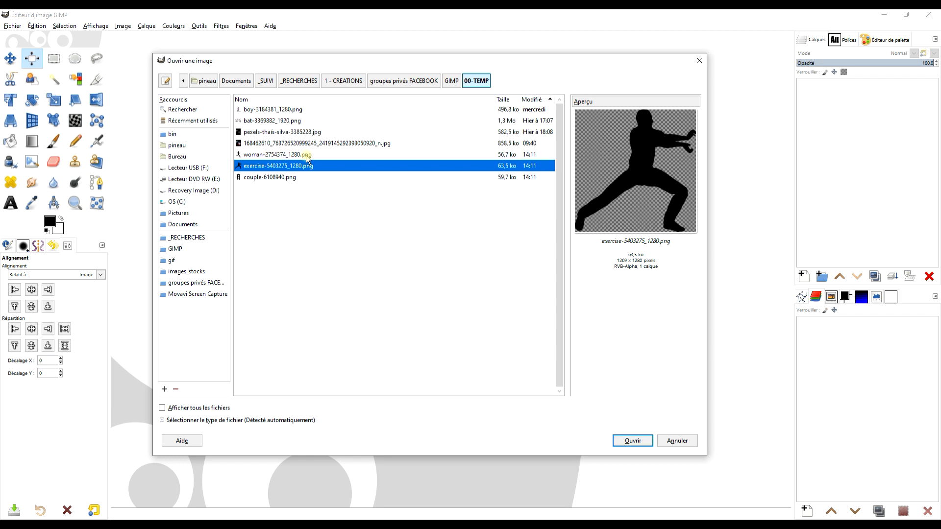
{"action": "left_click", "coordinate": [320, 155]}
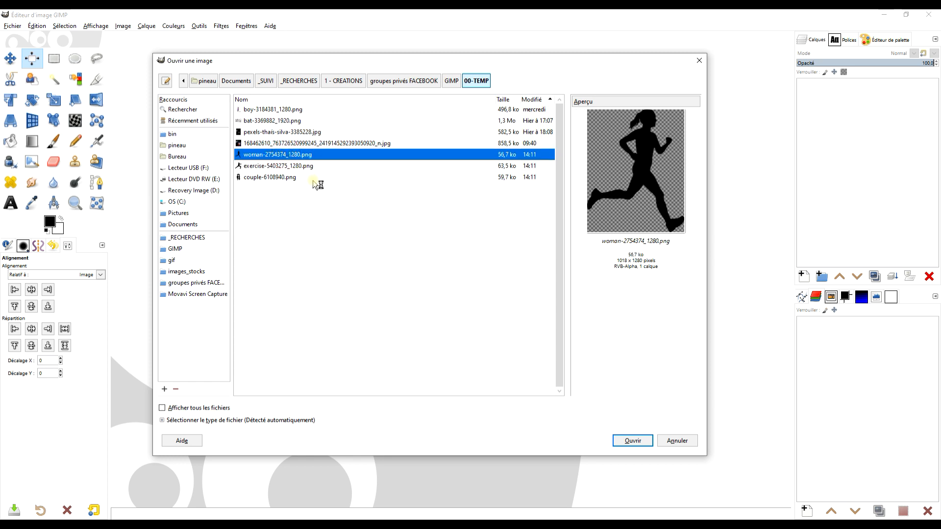
{"action": "left_click", "coordinate": [288, 167], "text": "ctrl"}
{"action": "left_click", "coordinate": [280, 177], "text": "ctrl"}
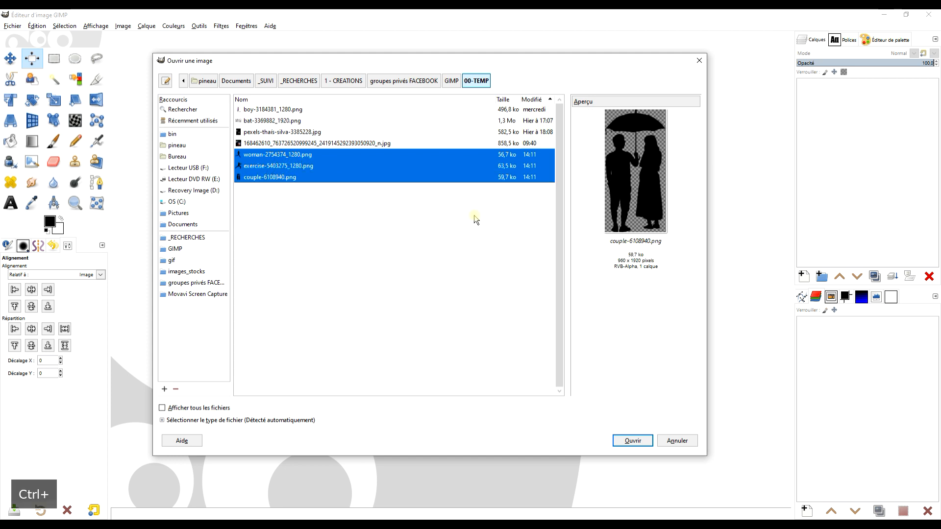
{"action": "left_click", "coordinate": [631, 441]}
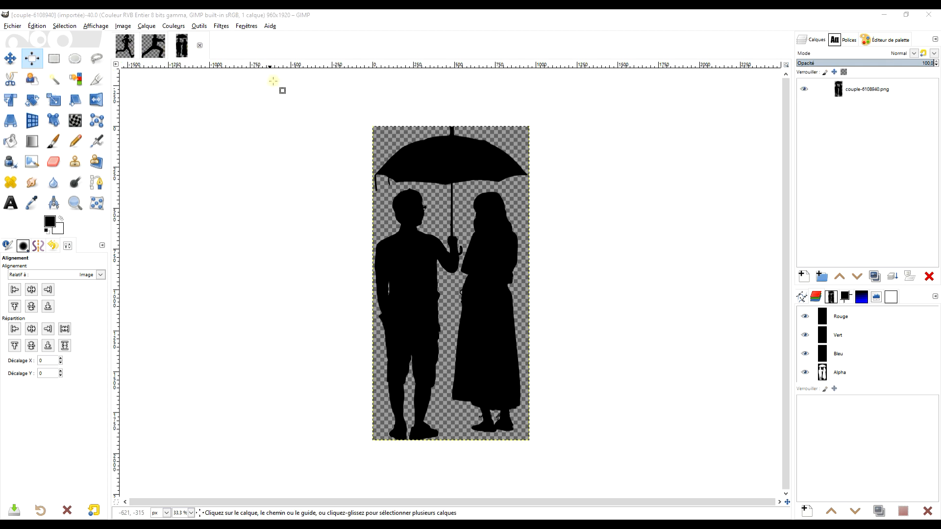
Resize the running woman image's canvas to 2036 × 1800 px, with the runner offset to X 559 and Y 520.
{"action": "left_click", "coordinate": [120, 48]}
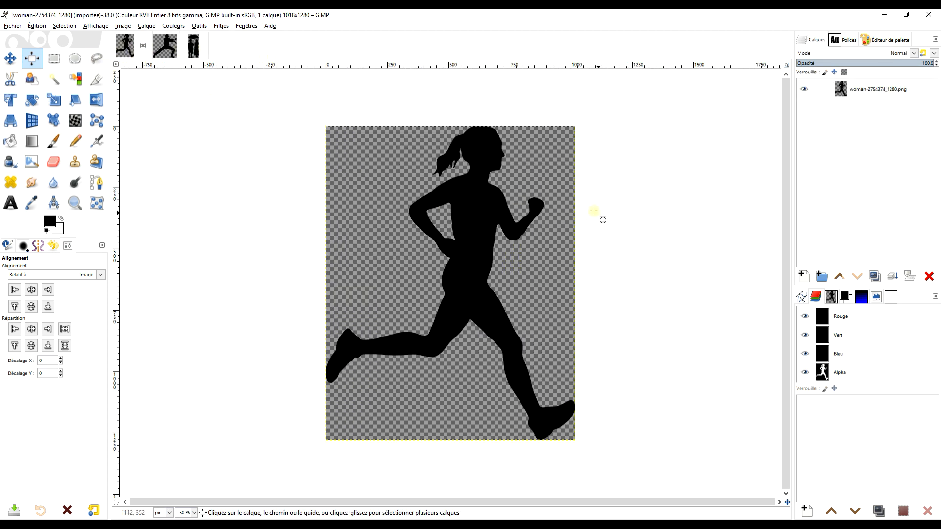
{"action": "left_click", "coordinate": [123, 27]}
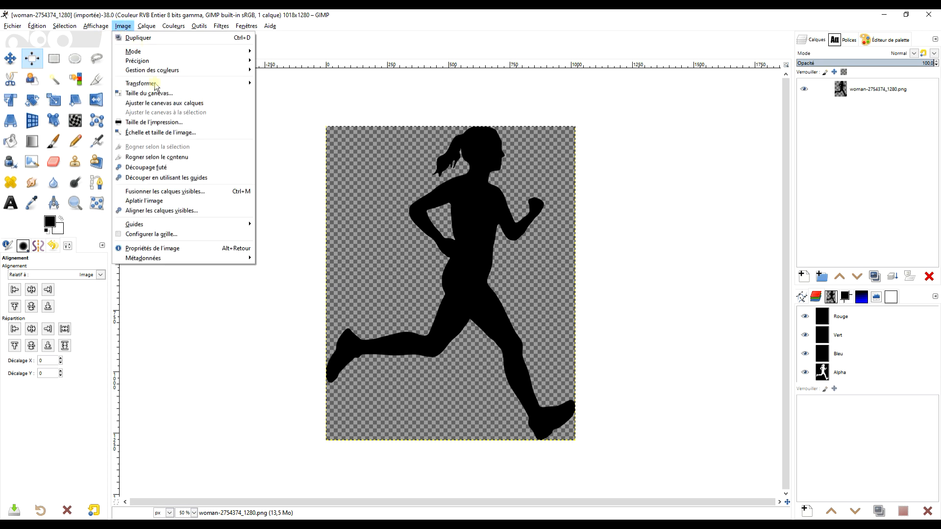
{"action": "left_click", "coordinate": [167, 95]}
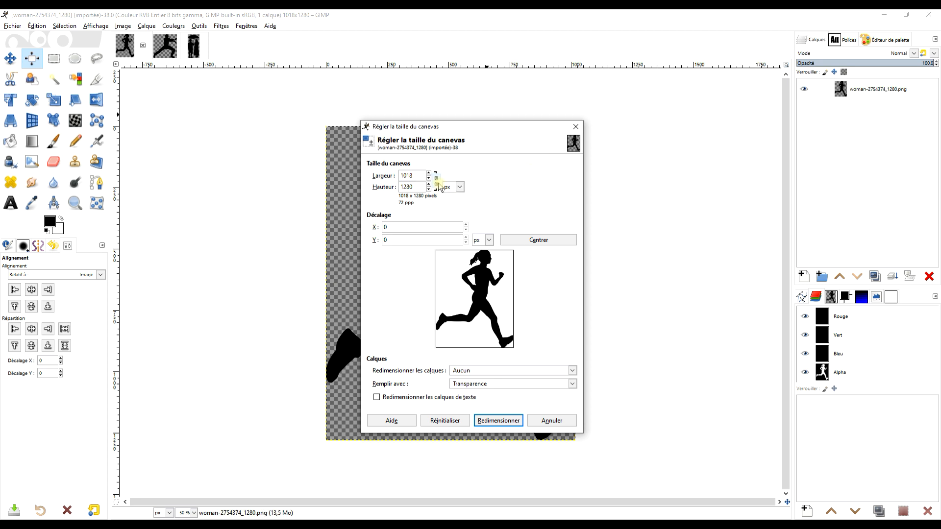
{"action": "left_click", "coordinate": [417, 176]}
{"action": "type", "text": "*5"}
{"action": "key", "text": "BackSpace"}
{"action": "type", "text": "2"}
{"action": "left_click", "coordinate": [418, 186]}
{"action": "left_click_drag", "start_coordinate": [418, 185], "coordinate": [353, 186]}
{"action": "type", "text": "1800"}
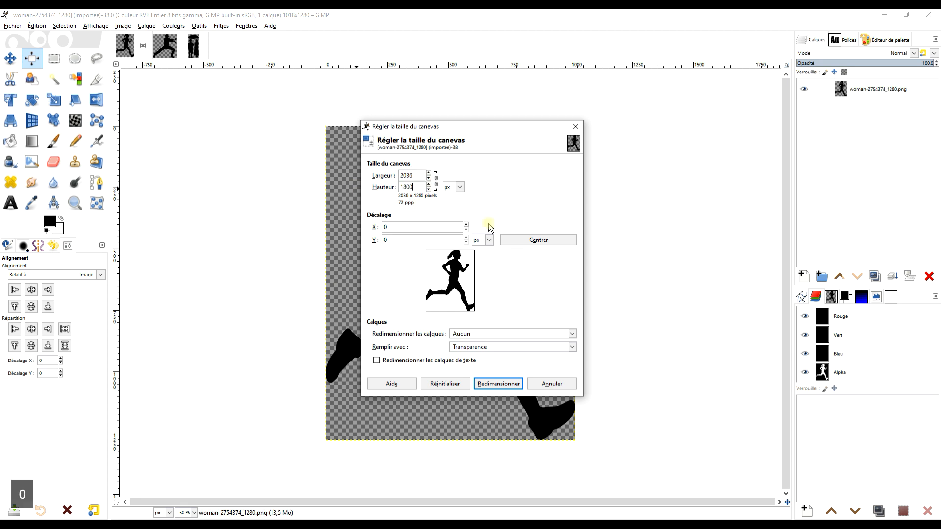
{"action": "left_click", "coordinate": [404, 176]}
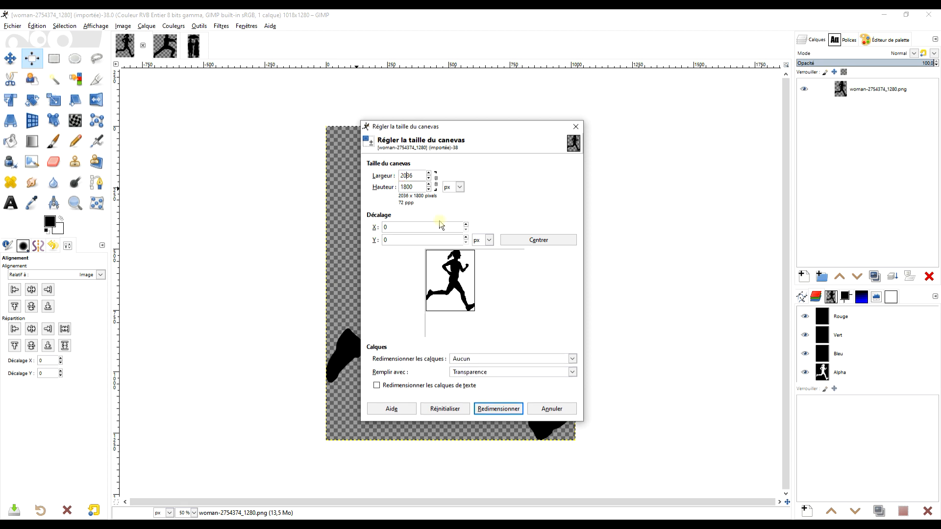
{"action": "left_click_drag", "start_coordinate": [453, 265], "coordinate": [479, 311]}
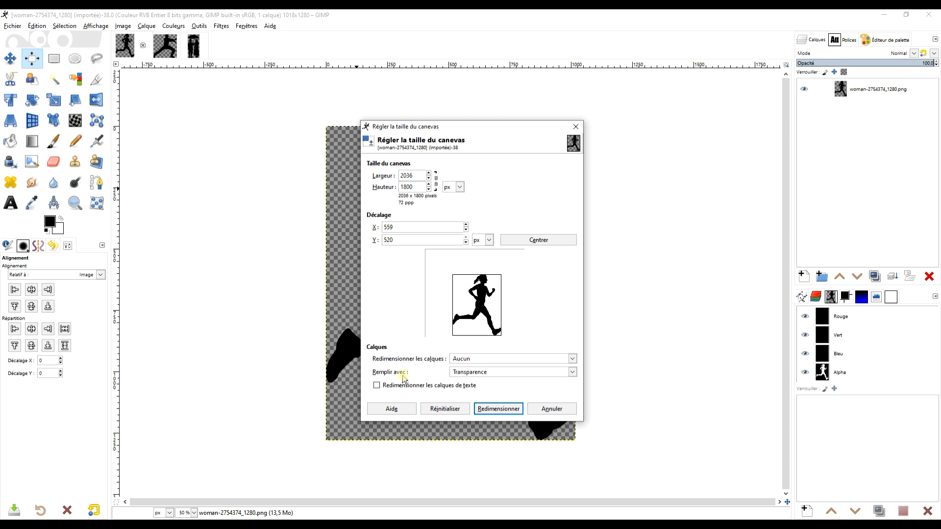
{"action": "left_click", "coordinate": [493, 404]}
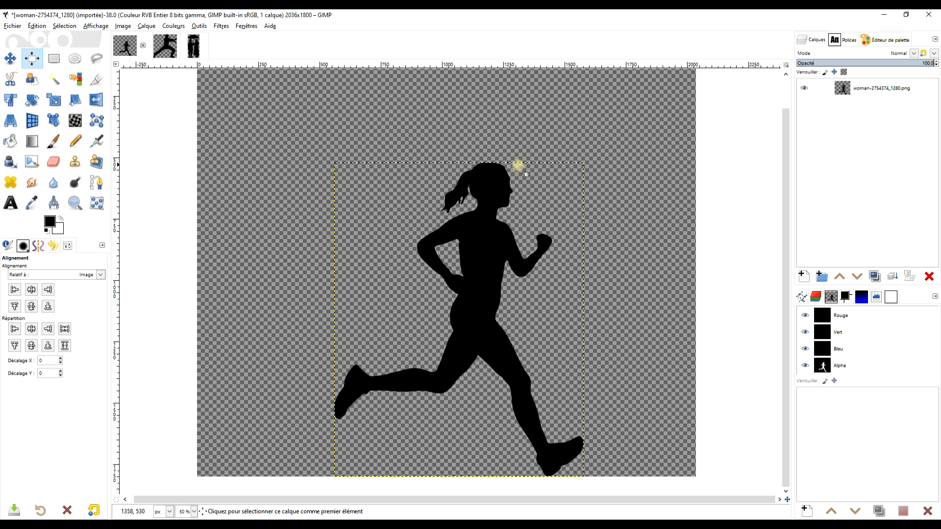
Centre the runner layer horizontally relative to the image.
{"action": "left_click", "coordinate": [470, 269]}
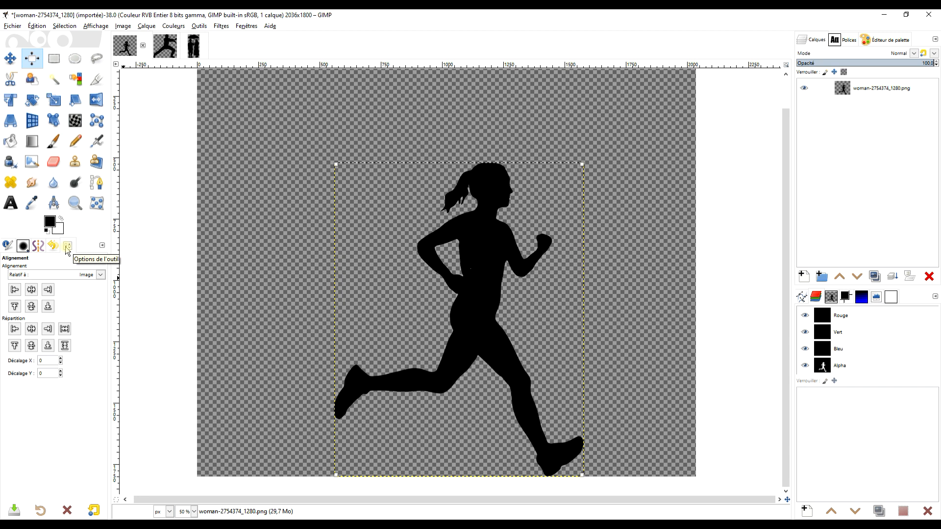
{"action": "left_click", "coordinate": [32, 290]}
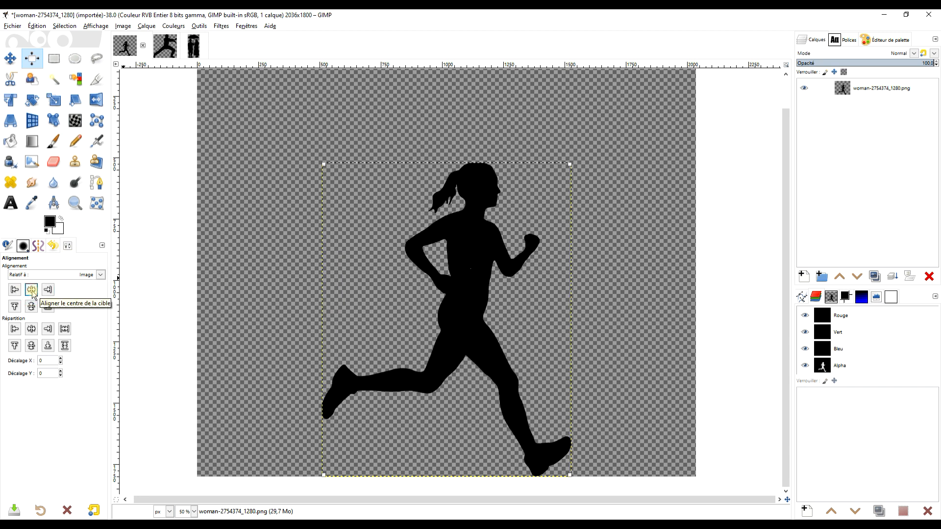
Add a white-filled layer named fond, place it beneath the runner and switch to the rectangle selection tool.
{"action": "left_click", "coordinate": [804, 276]}
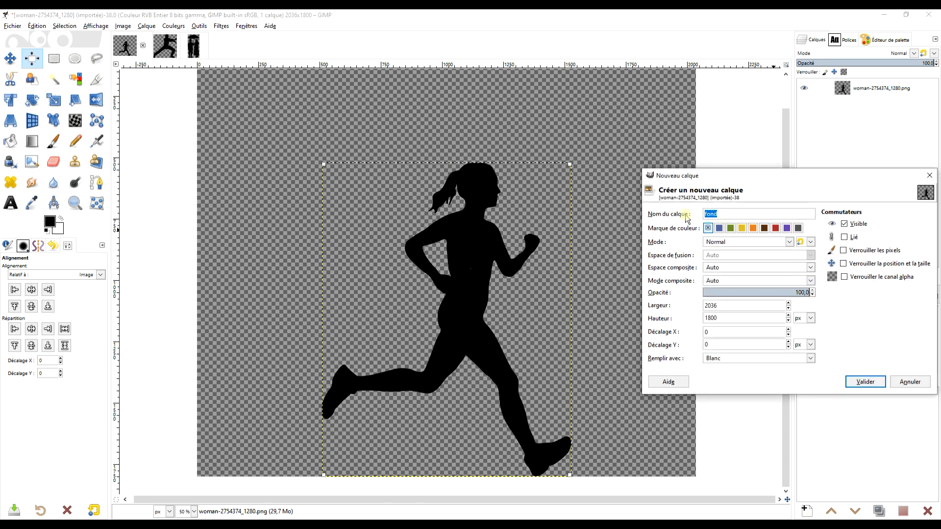
{"action": "left_click", "coordinate": [712, 359]}
{"action": "left_click", "coordinate": [721, 391]}
{"action": "left_click", "coordinate": [862, 381]}
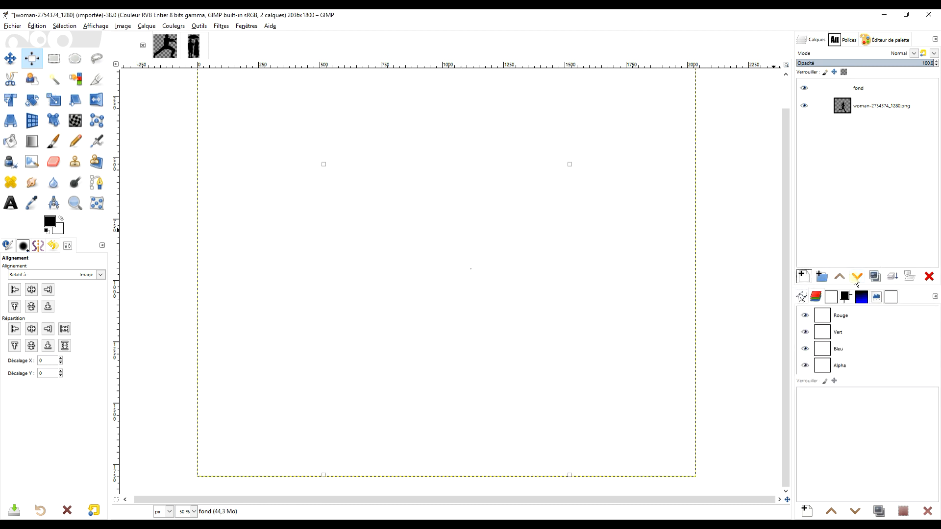
{"action": "left_click", "coordinate": [857, 277]}
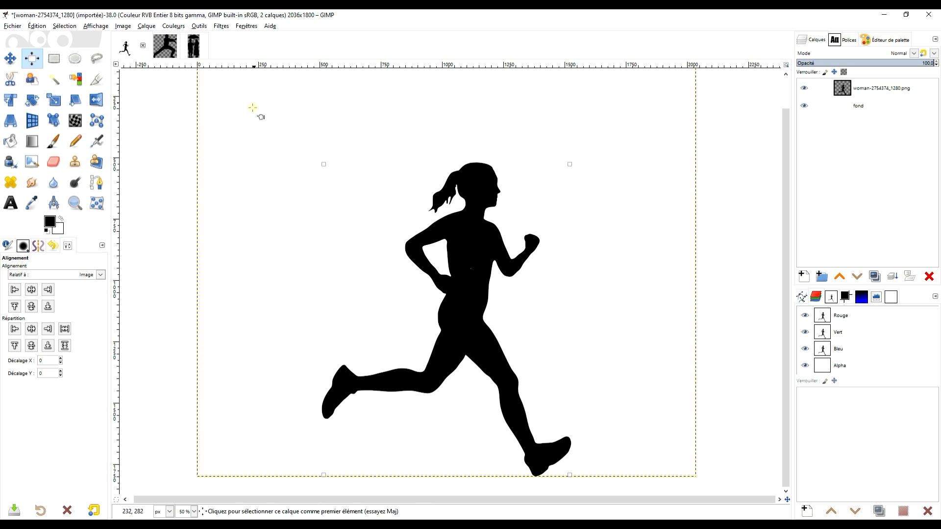
{"action": "left_click", "coordinate": [54, 59]}
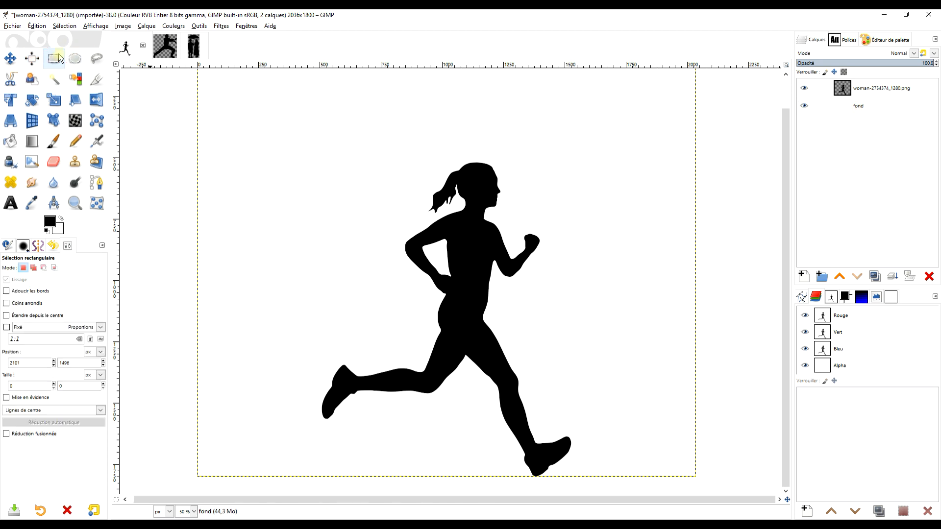
{"action": "left_click", "coordinate": [222, 27]}
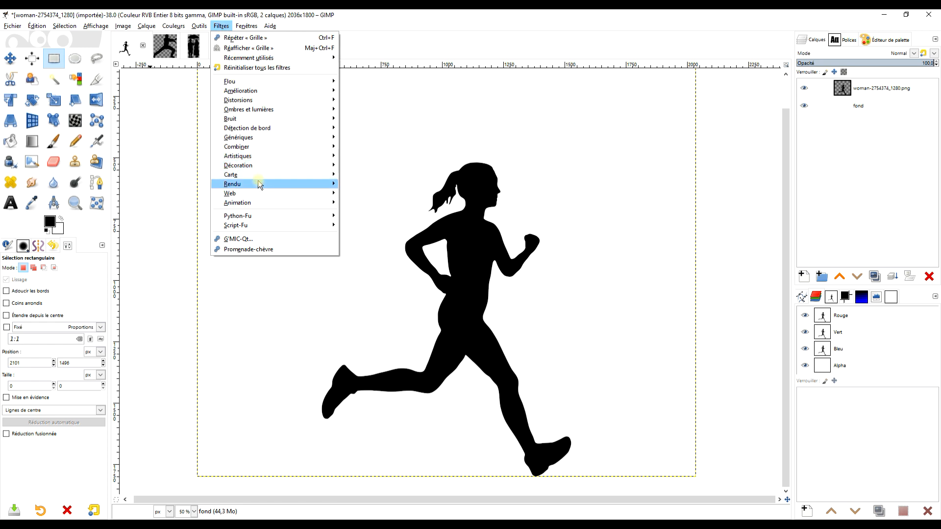
{"action": "mouse_move", "coordinate": [262, 184]}
{"action": "mouse_move", "coordinate": [411, 208]}
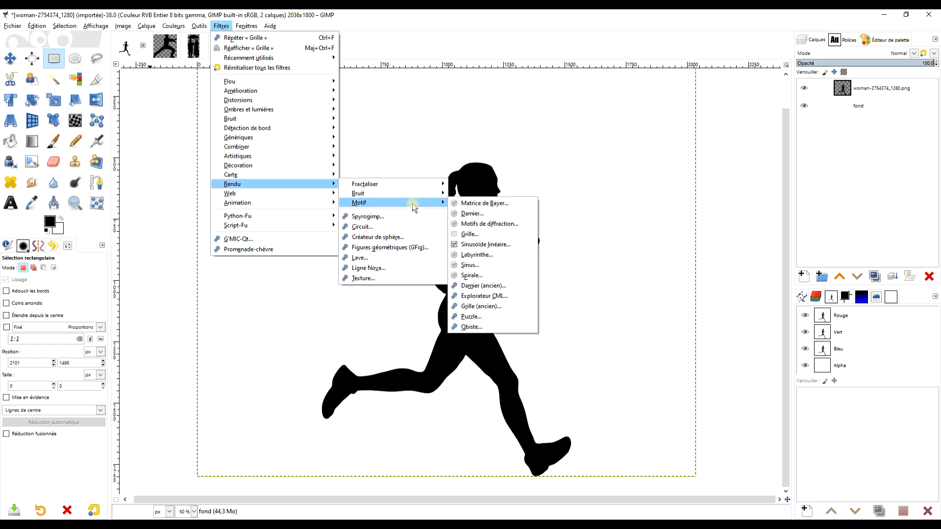
{"action": "left_click", "coordinate": [491, 238]}
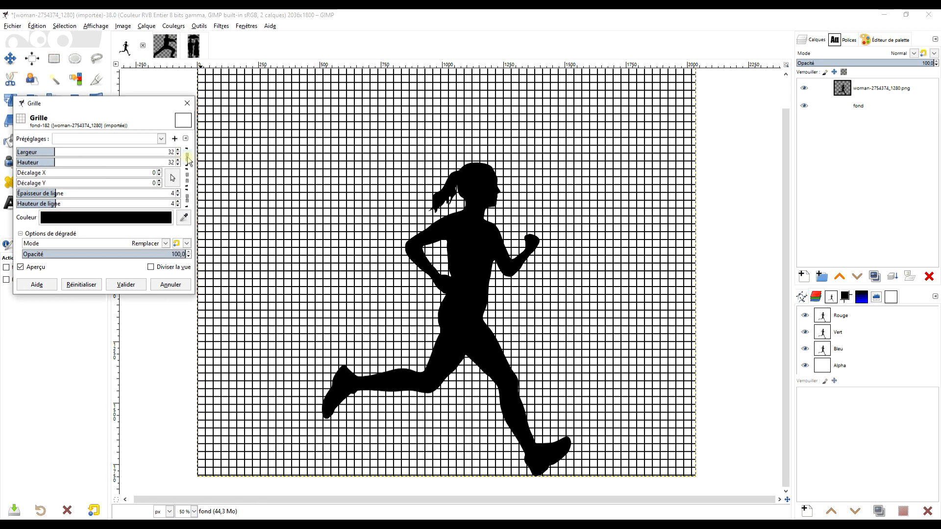
{"action": "left_click", "coordinate": [187, 158]}
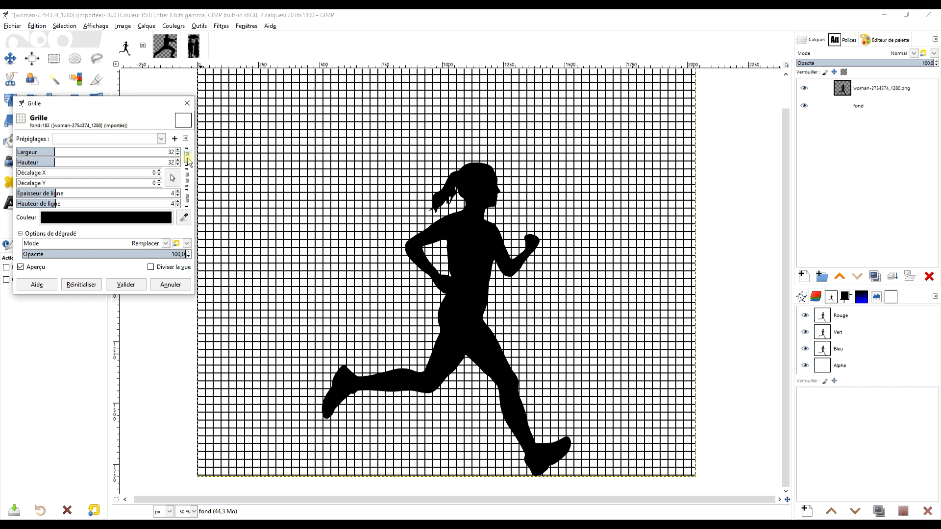
{"action": "left_click_drag", "start_coordinate": [55, 152], "coordinate": [151, 155]}
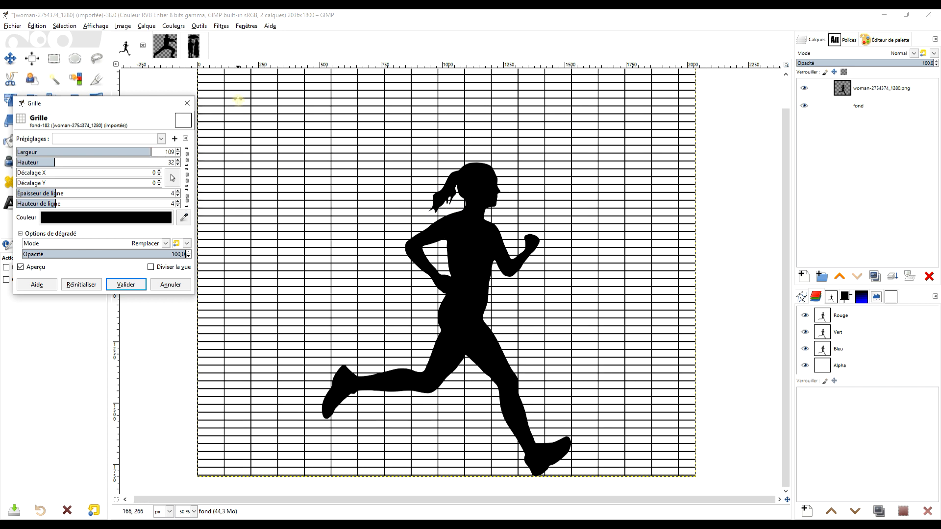
{"action": "left_click", "coordinate": [146, 140]}
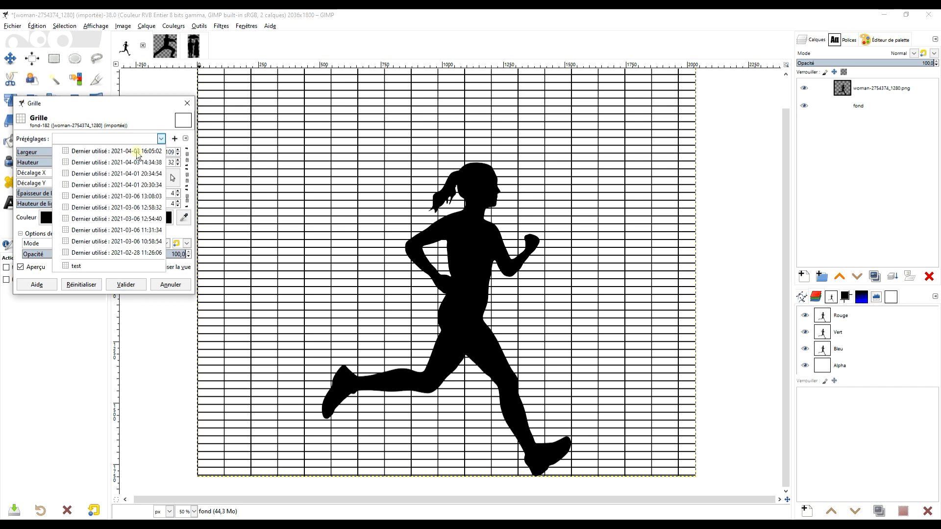
{"action": "left_click", "coordinate": [137, 152]}
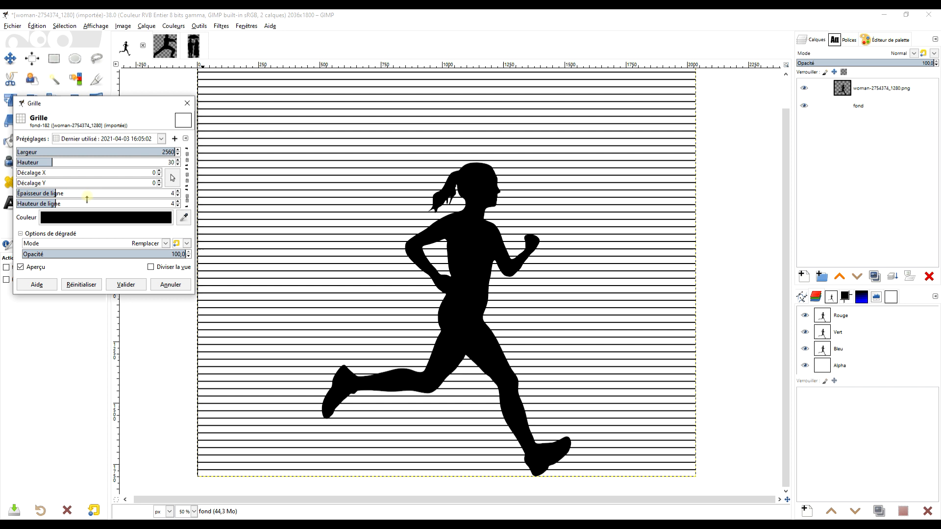
{"action": "left_click", "coordinate": [131, 285]}
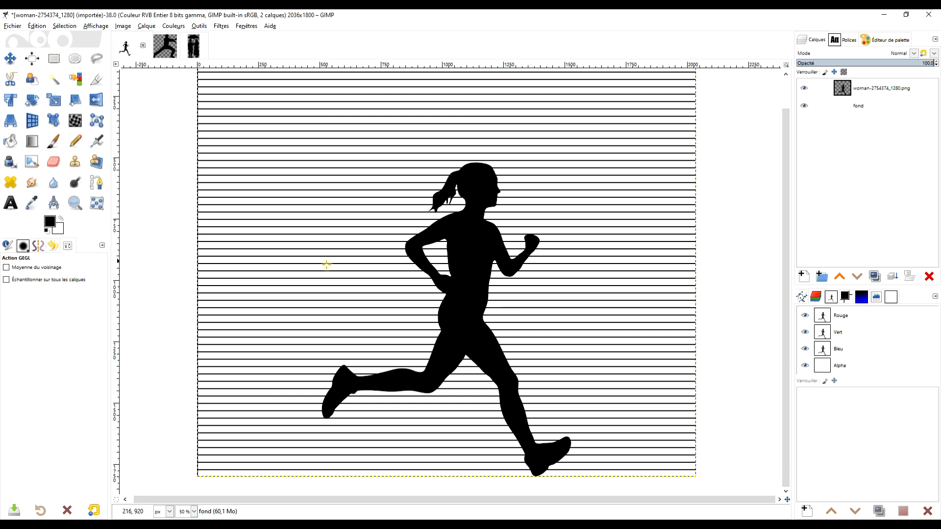
Duplicate the lined fond layer and rename the copy ondulation.
{"action": "left_click", "coordinate": [874, 278]}
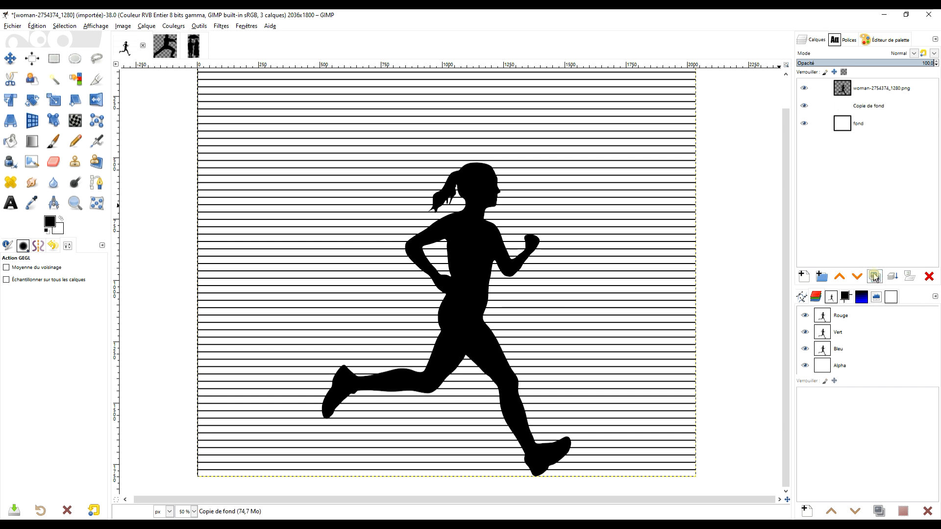
{"action": "double_click", "coordinate": [863, 107]}
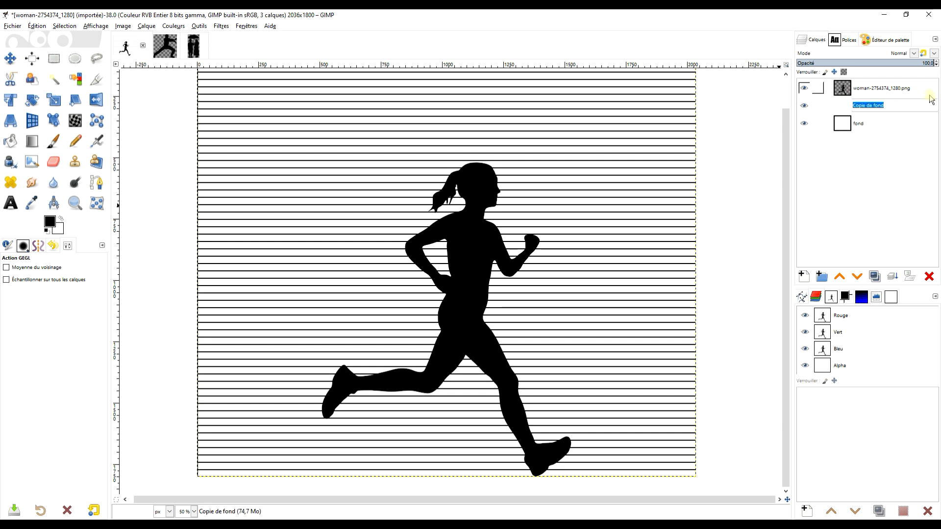
{"action": "type", "text": "ondulatio"}
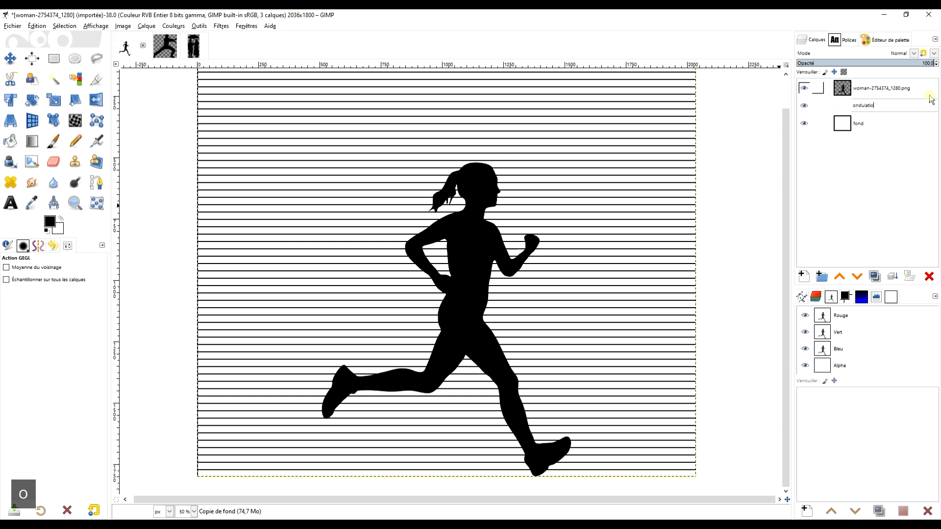
{"action": "type", "text": "n"}
{"action": "key", "text": "Return"}
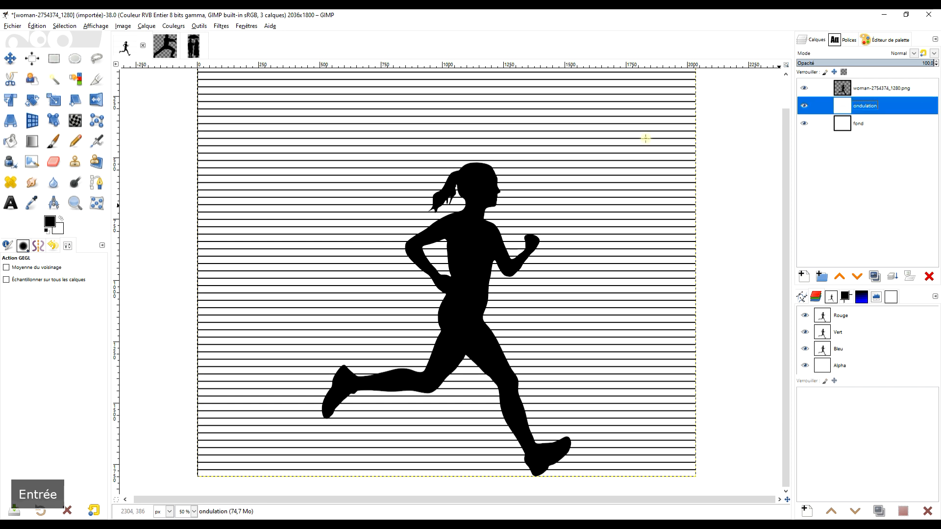
{"action": "left_click", "coordinate": [221, 26]}
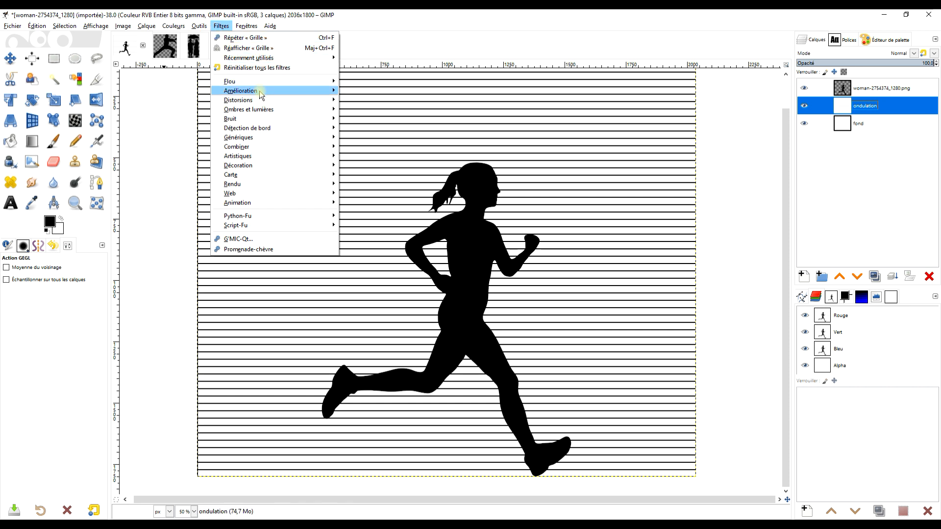
{"action": "mouse_move", "coordinate": [260, 98]}
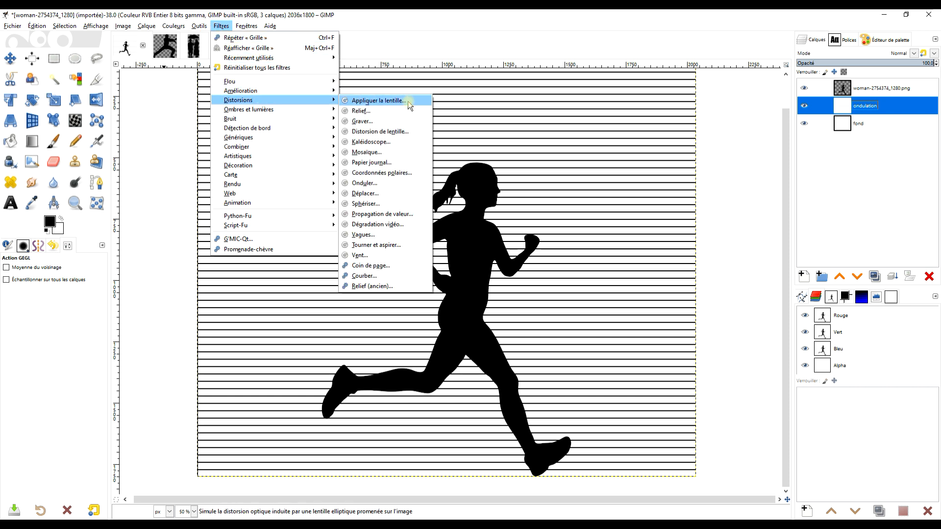
{"action": "left_click", "coordinate": [381, 183]}
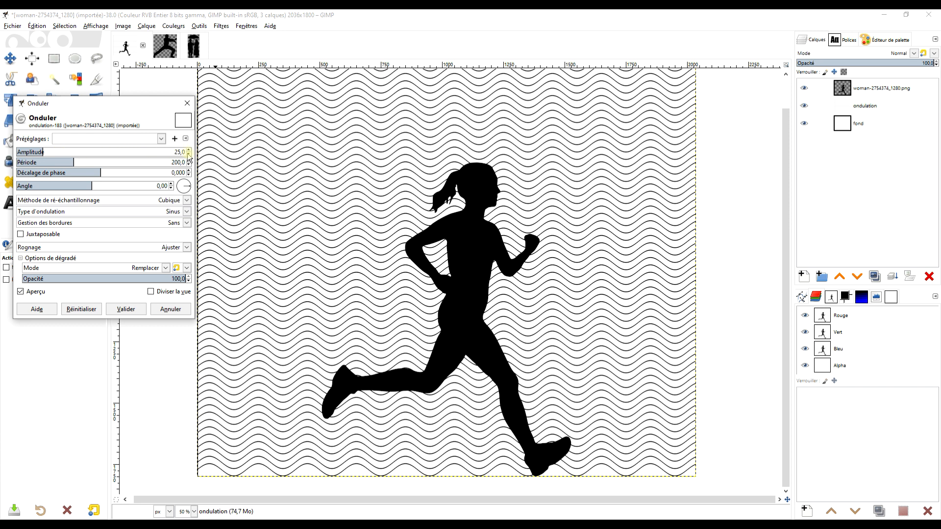
{"action": "left_click", "coordinate": [157, 138]}
{"action": "left_click", "coordinate": [113, 156]}
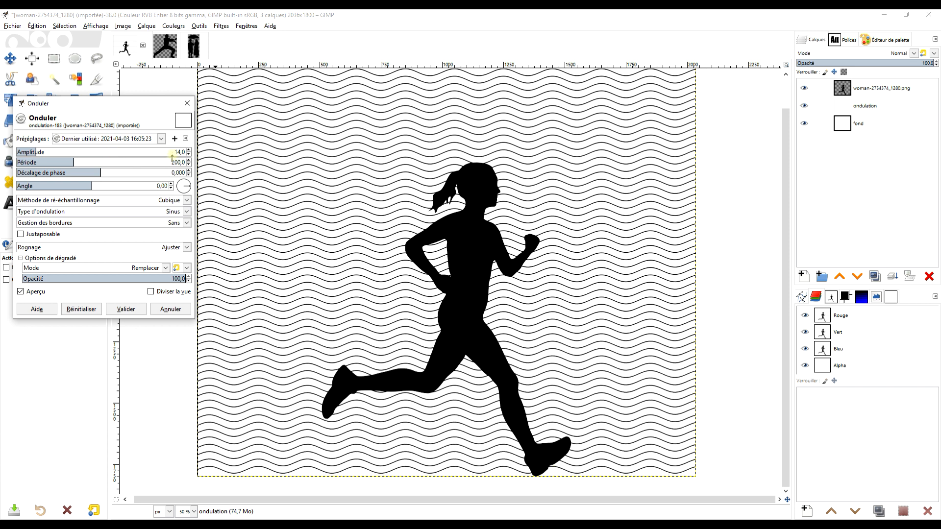
{"action": "left_click", "coordinate": [188, 149]}
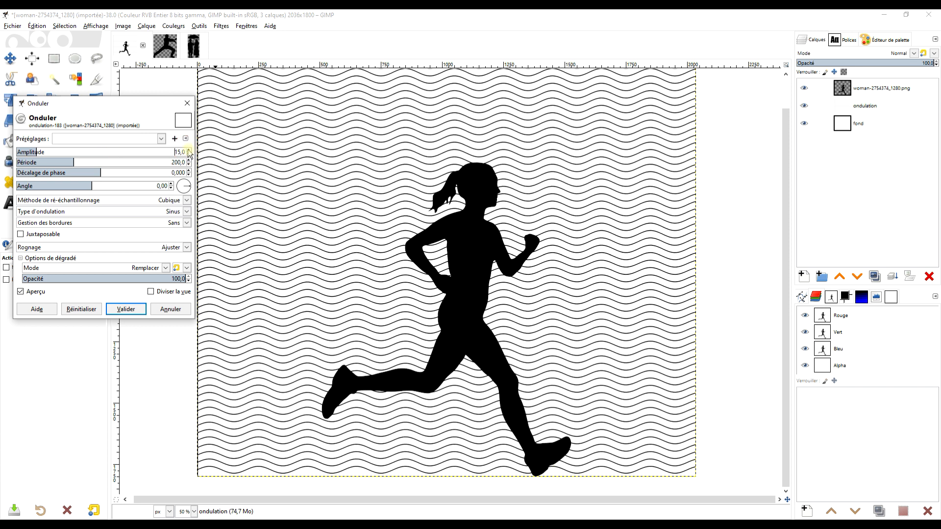
{"action": "left_click", "coordinate": [189, 155]}
{"action": "left_click", "coordinate": [189, 155]}
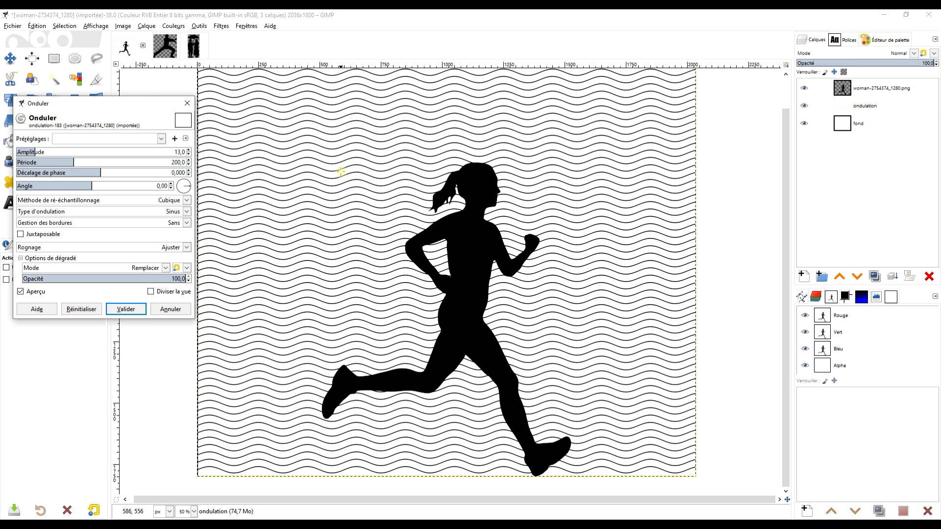
{"action": "left_click", "coordinate": [125, 310]}
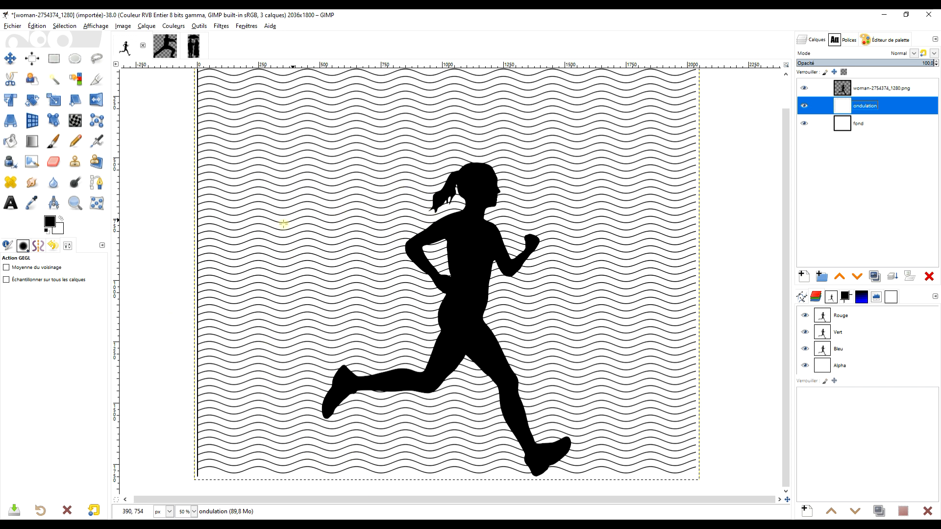
Draw a rectangular selection about 1204 by 1366 px behind the runner, from the top of her head down past the image's lower edge.
{"action": "left_click", "coordinate": [55, 59]}
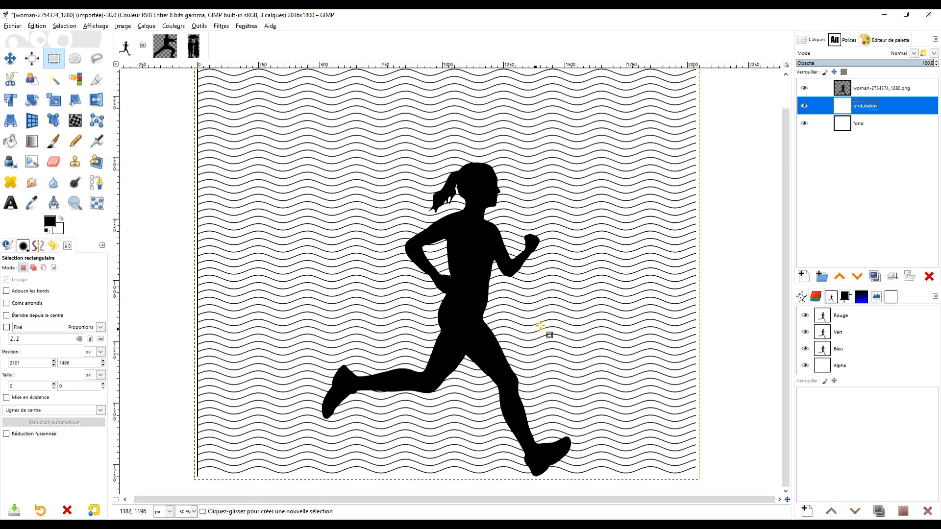
{"action": "scroll", "coordinate": [543, 288], "scroll_direction": "down", "scroll_amount": 2}
{"action": "left_click_drag", "start_coordinate": [181, 127], "coordinate": [476, 457]}
{"action": "left_click_drag", "start_coordinate": [359, 136], "coordinate": [359, 131]}
{"action": "scroll", "coordinate": [490, 124], "scroll_direction": "up", "scroll_amount": 5}
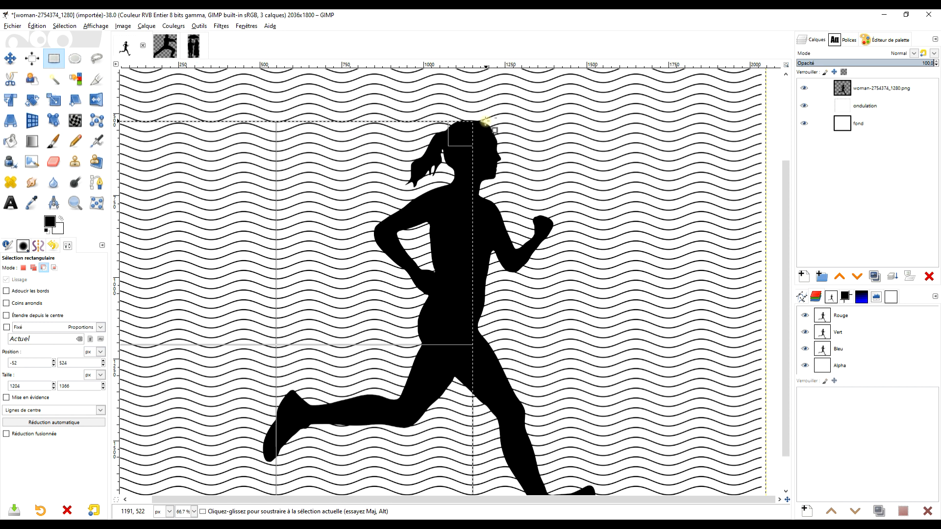
Fine-tune the selection's upper edge to the top of the runner's head, at Y 520 px with a height of 1370 px.
{"action": "left_click_drag", "start_coordinate": [357, 216], "coordinate": [470, 260]}
{"action": "left_click_drag", "start_coordinate": [381, 188], "coordinate": [383, 184]}
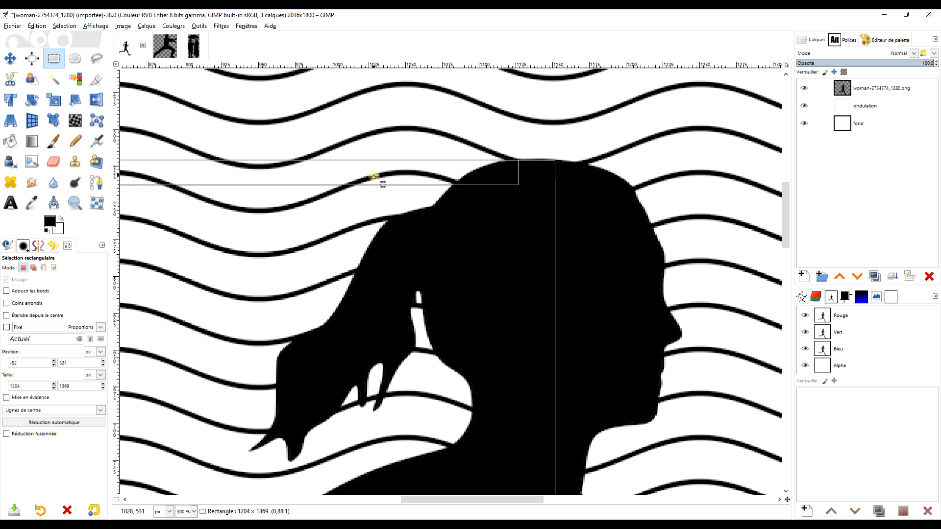
{"action": "left_click_drag", "start_coordinate": [374, 175], "coordinate": [374, 177]}
{"action": "scroll", "coordinate": [448, 211], "scroll_direction": "down", "scroll_amount": 4}
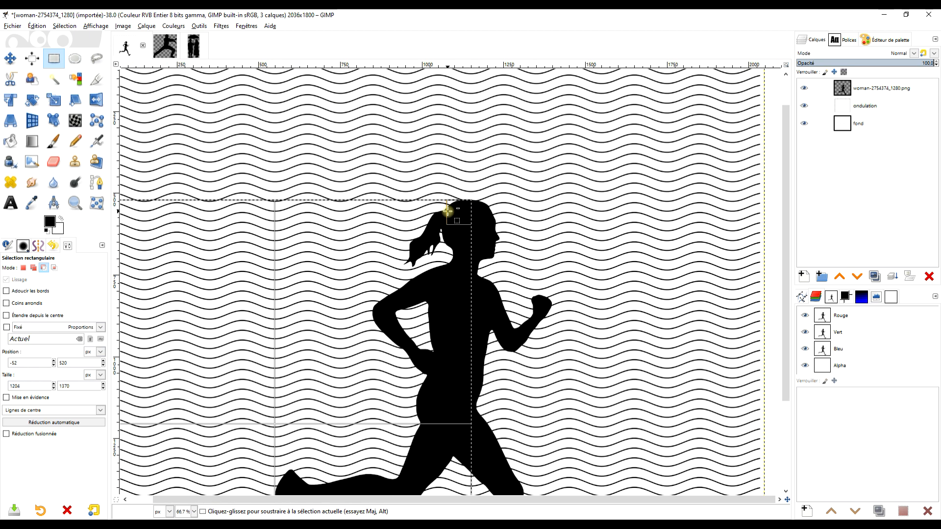
{"action": "scroll", "coordinate": [447, 211], "scroll_direction": "up", "scroll_amount": 4}
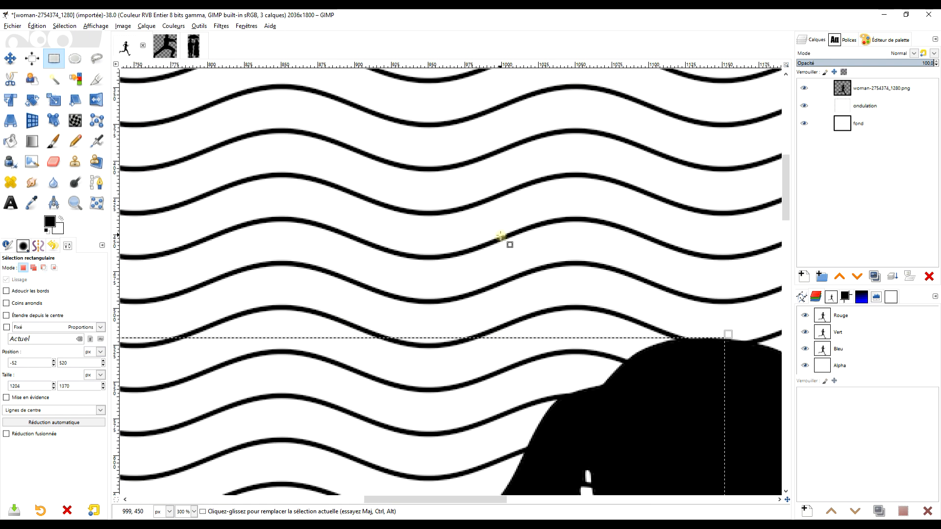
{"action": "left_click_drag", "start_coordinate": [501, 236], "coordinate": [501, 119]}
{"action": "left_click_drag", "start_coordinate": [458, 240], "coordinate": [459, 239]}
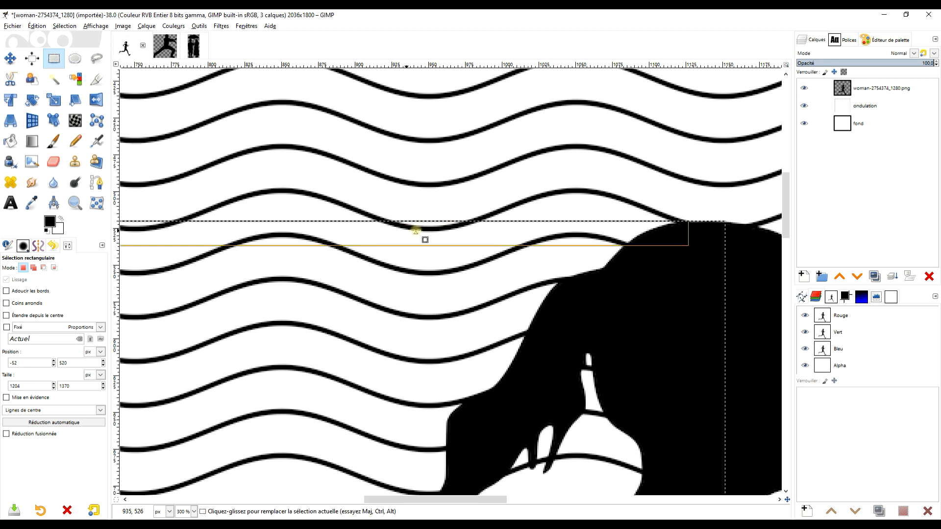
{"action": "scroll", "coordinate": [441, 240], "scroll_direction": "down", "scroll_amount": 3}
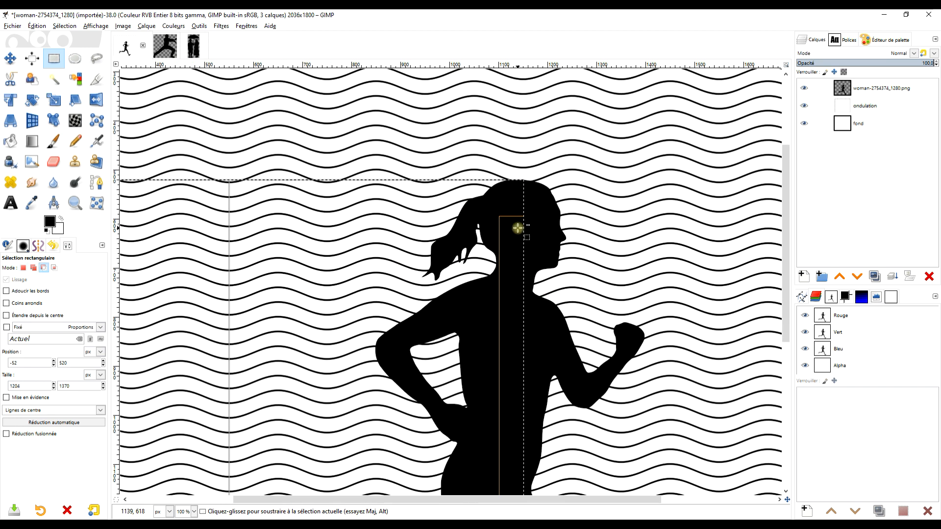
Add a free-select polygon to the selection, running down the middle of the runner's front leg to the foot and closing behind it.
{"action": "scroll", "coordinate": [518, 228], "scroll_direction": "down", "scroll_amount": 4}
{"action": "scroll", "coordinate": [480, 296], "scroll_direction": "up", "scroll_amount": 2}
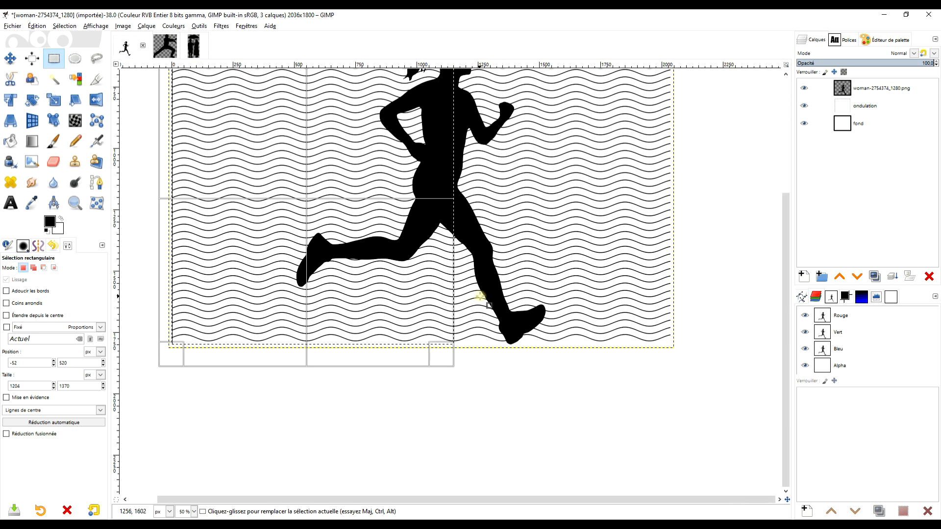
{"action": "scroll", "coordinate": [486, 290], "scroll_direction": "up", "scroll_amount": 2}
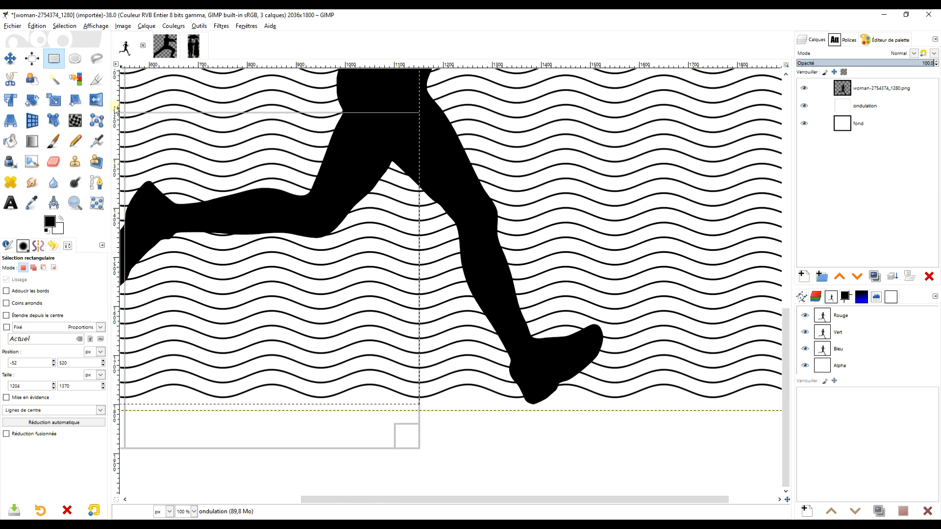
{"action": "left_click", "coordinate": [95, 60]}
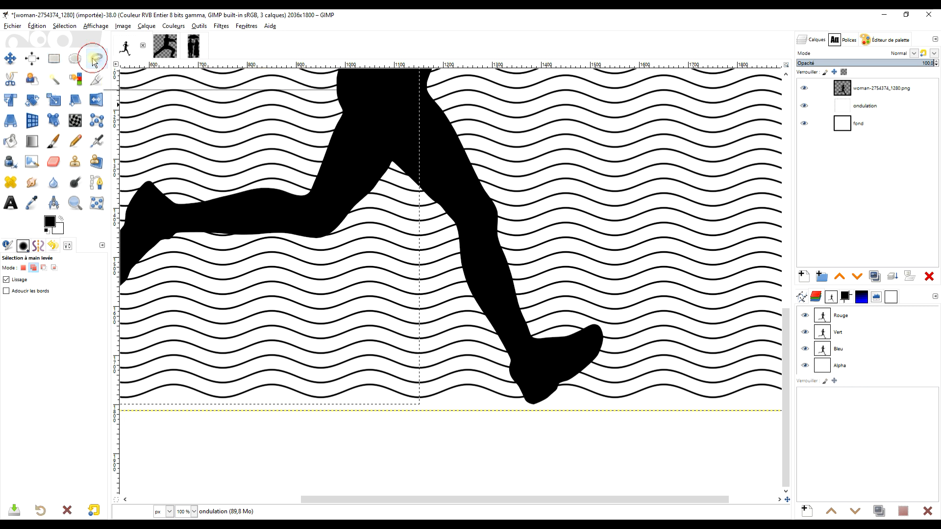
{"action": "left_click", "coordinate": [33, 268]}
{"action": "left_click", "coordinate": [484, 239]}
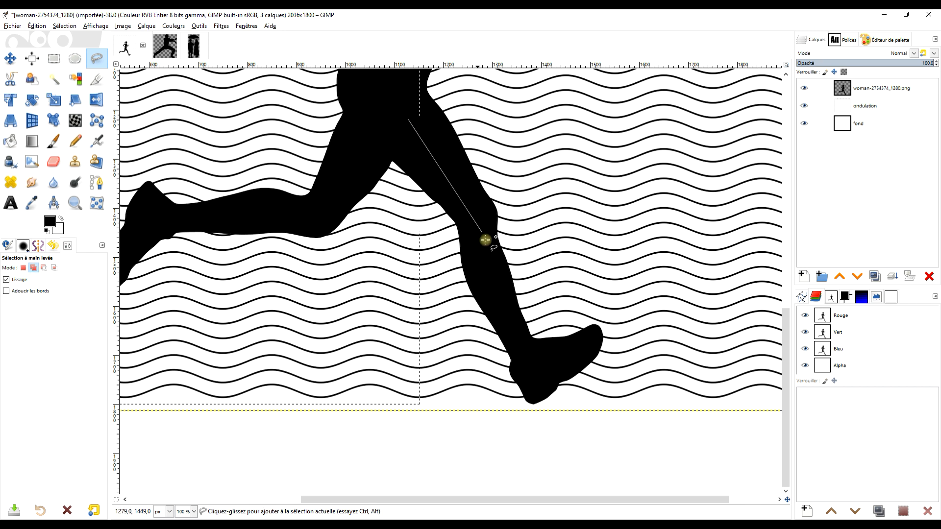
{"action": "left_click", "coordinate": [533, 405]}
{"action": "left_click", "coordinate": [386, 462]}
{"action": "left_click", "coordinate": [307, 284]}
{"action": "left_click", "coordinate": [348, 168]}
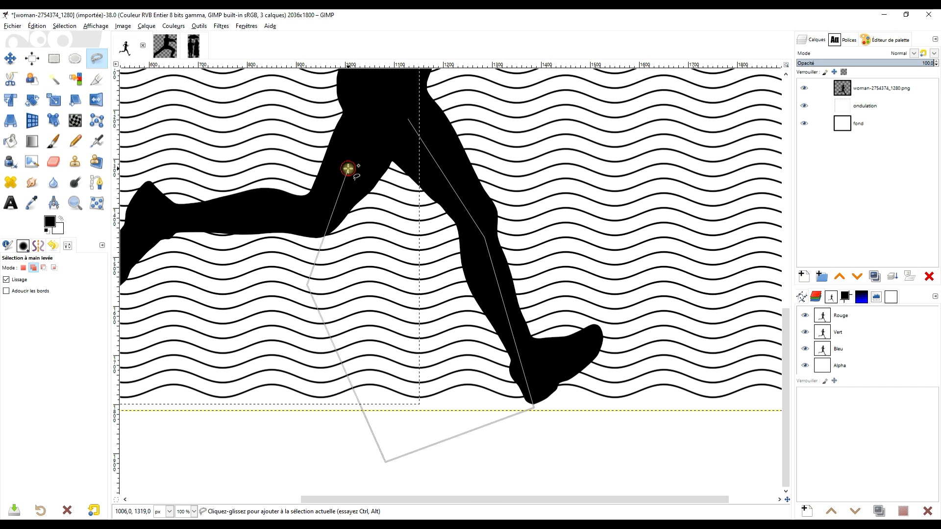
{"action": "left_click", "coordinate": [408, 119]}
{"action": "key", "text": "Return"}
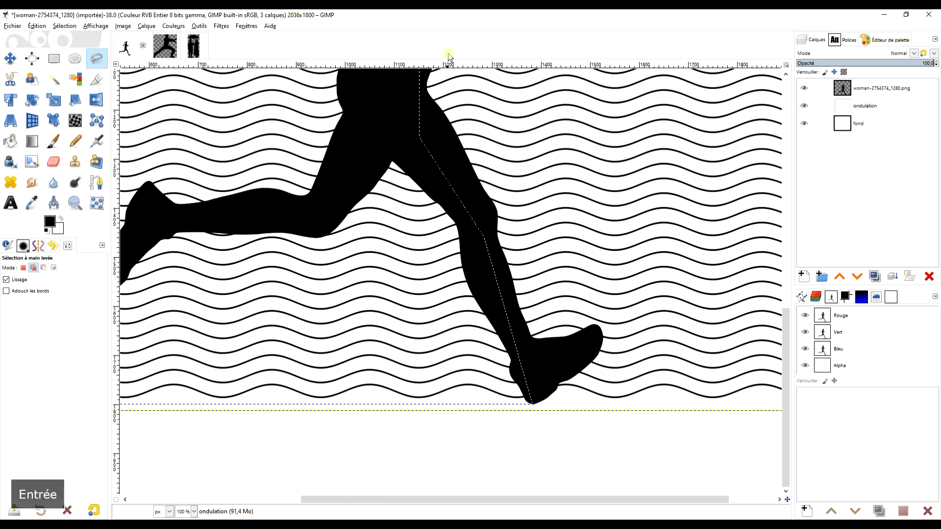
Add a white, full-opacity layer mask to the ondulation layer.
{"action": "scroll", "coordinate": [301, 225], "scroll_direction": "down", "scroll_amount": 1}
{"action": "left_click_drag", "start_coordinate": [299, 216], "coordinate": [442, 310]}
{"action": "scroll", "coordinate": [406, 249], "scroll_direction": "down", "scroll_amount": 1}
{"action": "left_click_drag", "start_coordinate": [453, 238], "coordinate": [439, 219]}
{"action": "right_click", "coordinate": [838, 109]}
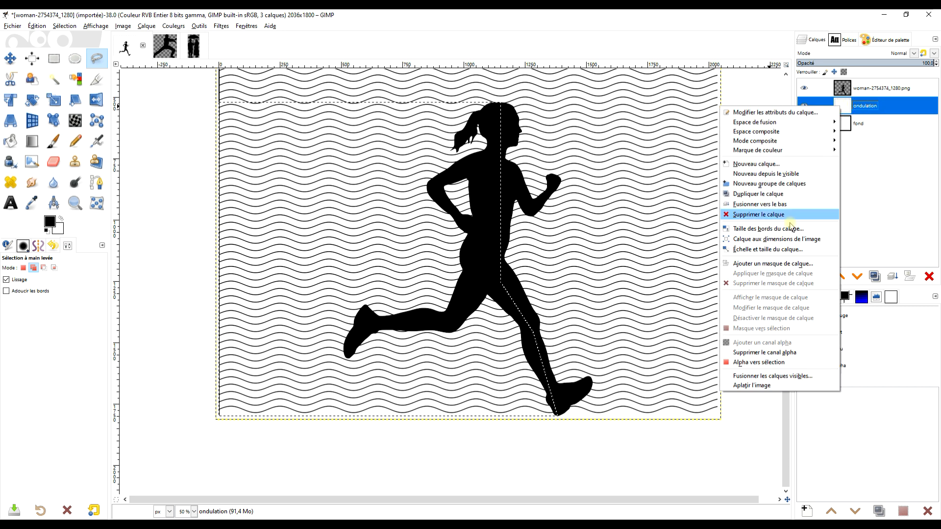
{"action": "left_click", "coordinate": [779, 264]}
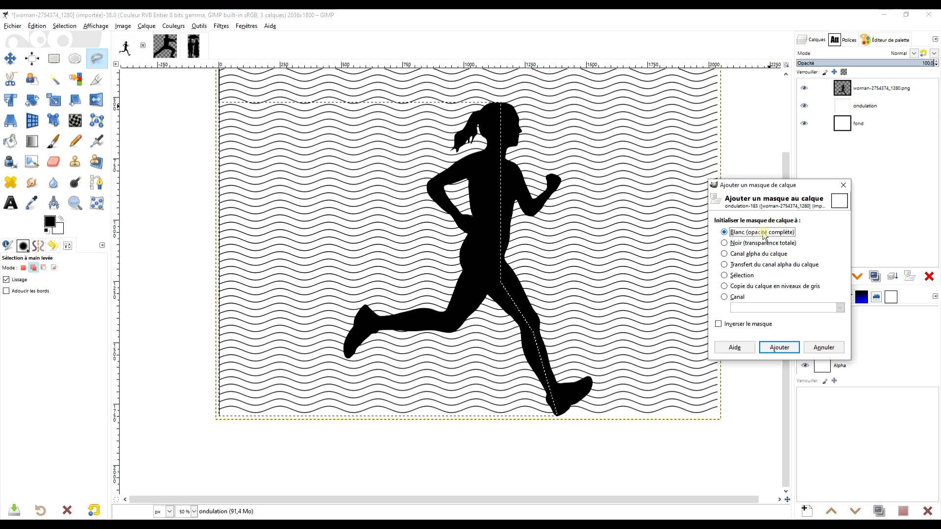
{"action": "left_click", "coordinate": [778, 348]}
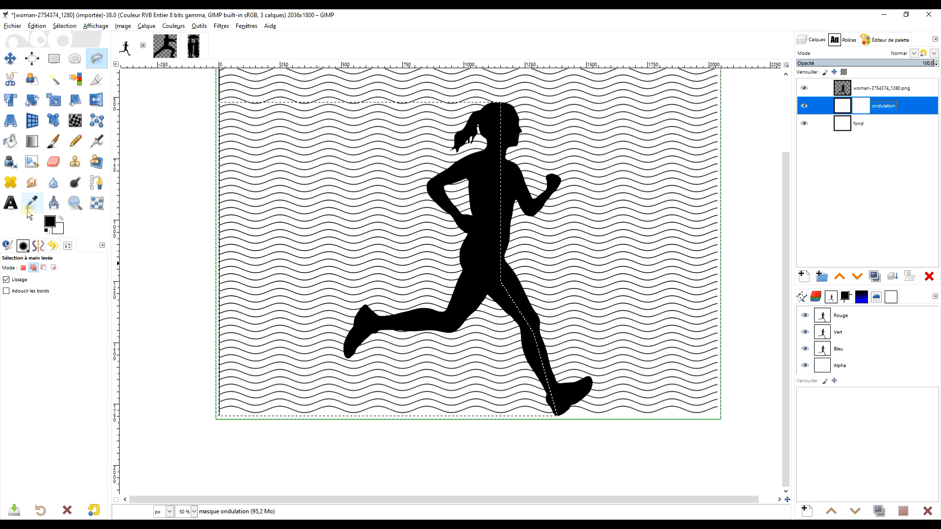
Fill the selected area of the ondulation layer mask with black and clear the selection.
{"action": "left_click_drag", "start_coordinate": [50, 221], "coordinate": [269, 239]}
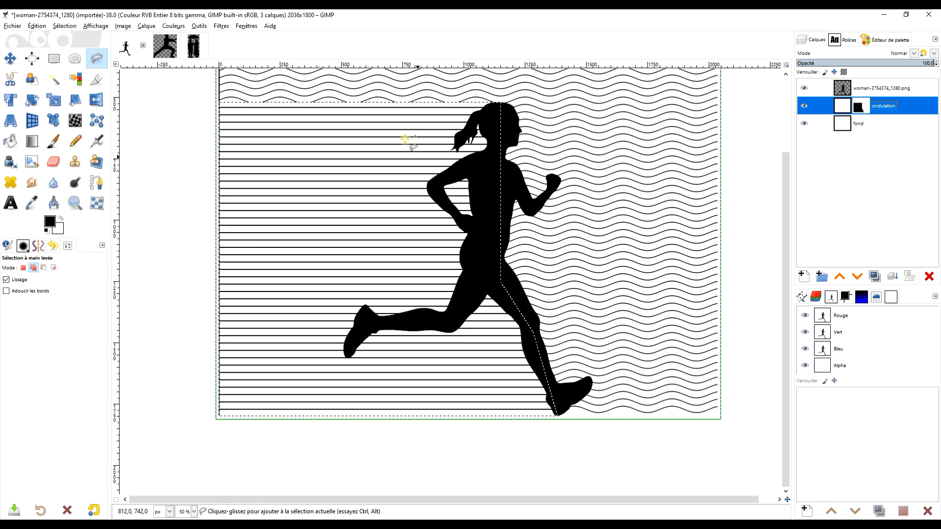
{"action": "left_click", "coordinate": [37, 26]}
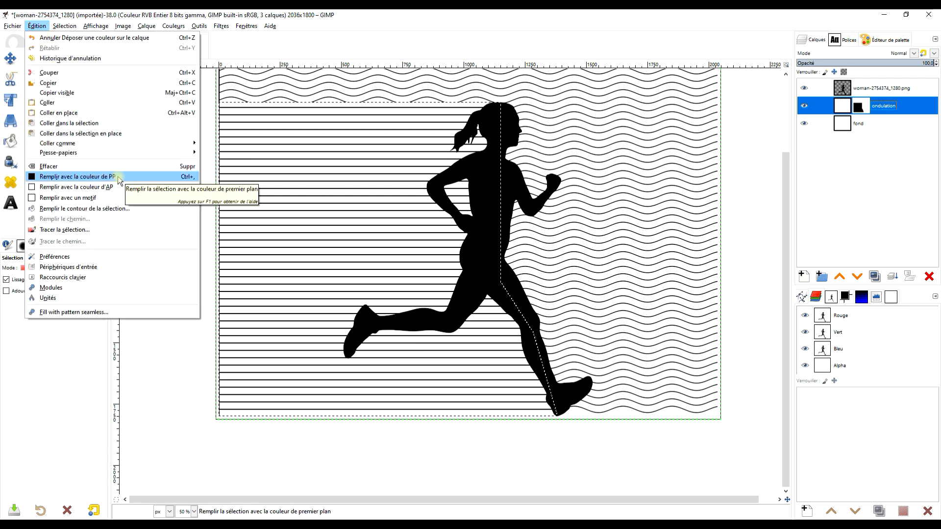
{"action": "left_click", "coordinate": [181, 362]}
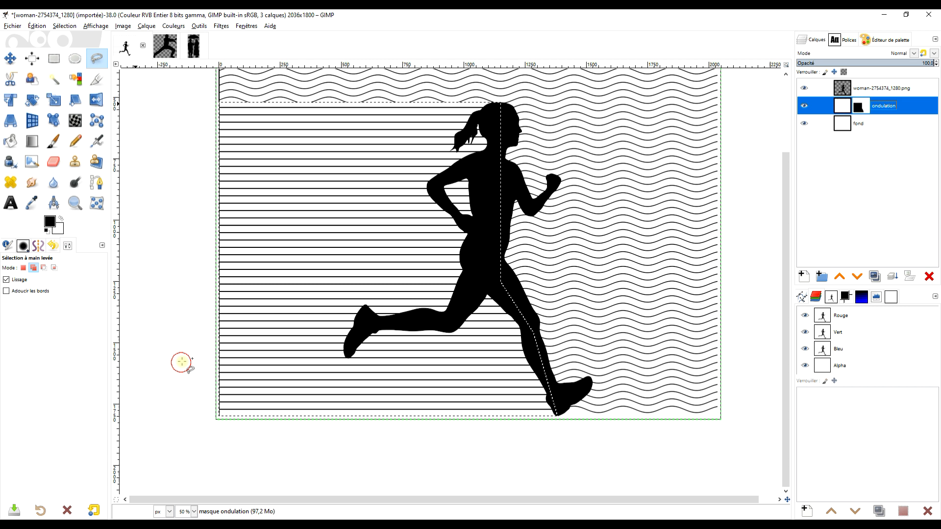
{"action": "left_click_drag", "start_coordinate": [428, 151], "coordinate": [430, 173]}
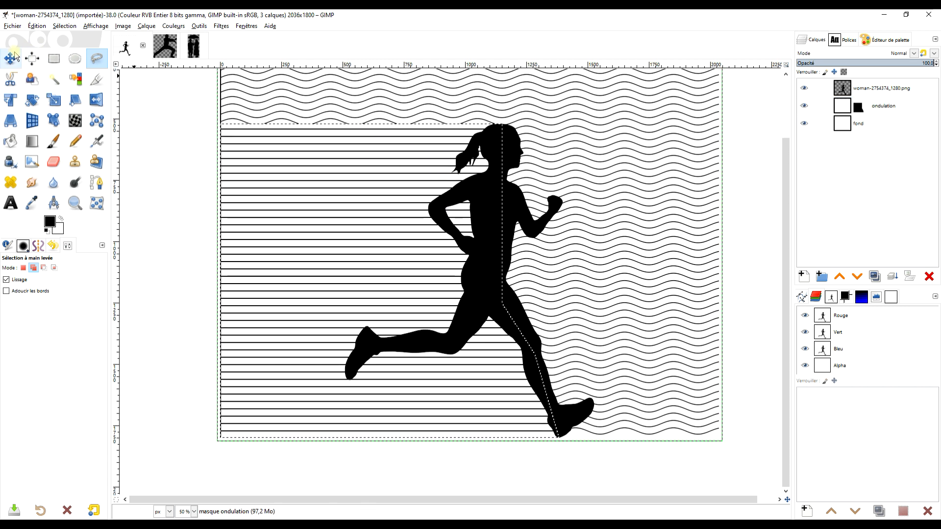
{"action": "left_click", "coordinate": [53, 59]}
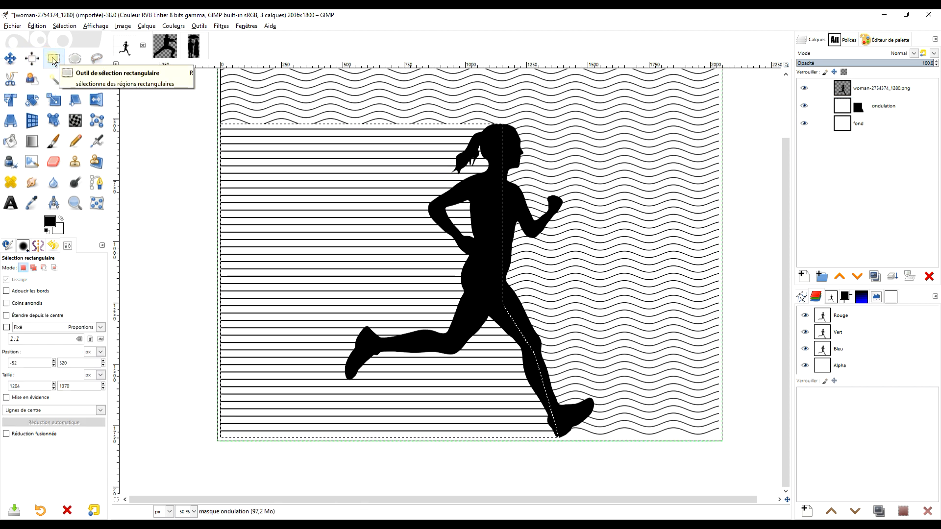
{"action": "left_click", "coordinate": [65, 26]}
{"action": "left_click", "coordinate": [67, 49]}
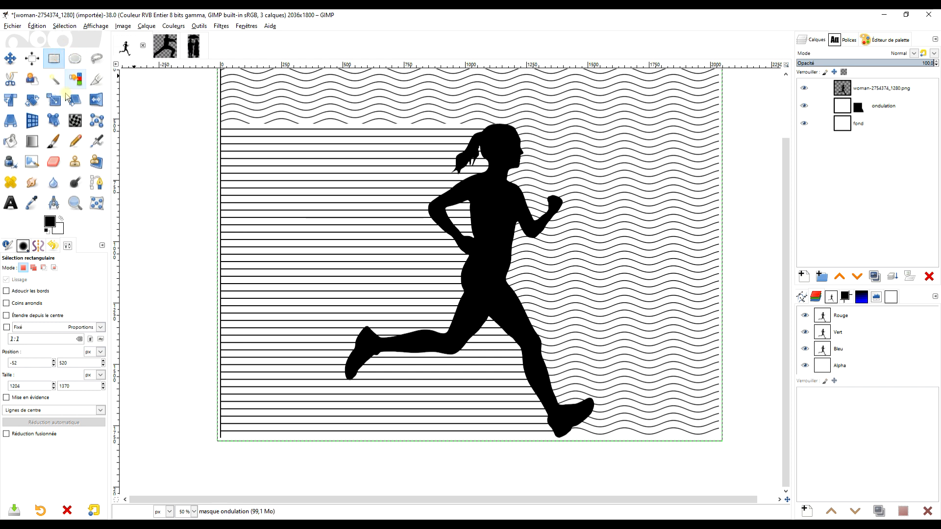
With the Paintbrush and white as foreground colour, paint on the ondulation mask to restore the first cut-off wave trough at the image's left edge.
{"action": "left_click", "coordinate": [53, 142]}
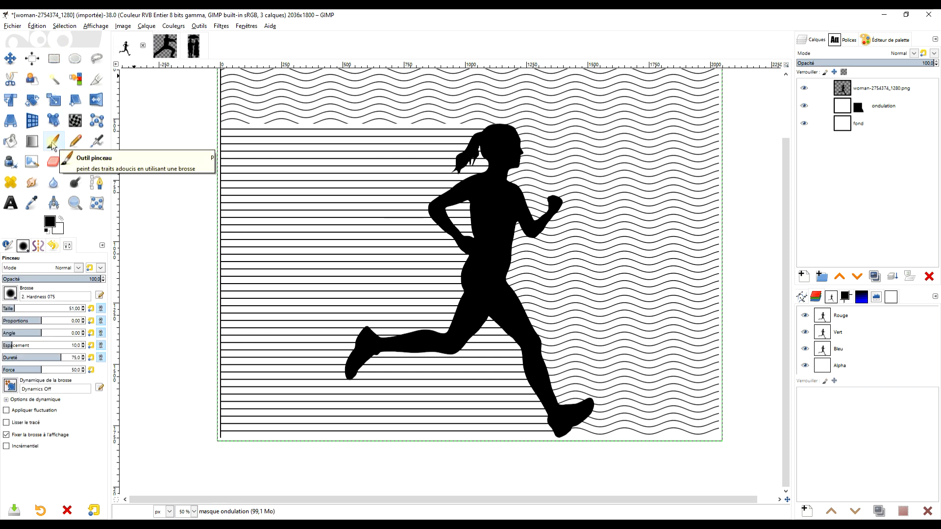
{"action": "scroll", "coordinate": [267, 131], "scroll_direction": "up", "scroll_amount": 3}
{"action": "scroll", "coordinate": [267, 131], "scroll_direction": "up", "scroll_amount": 2}
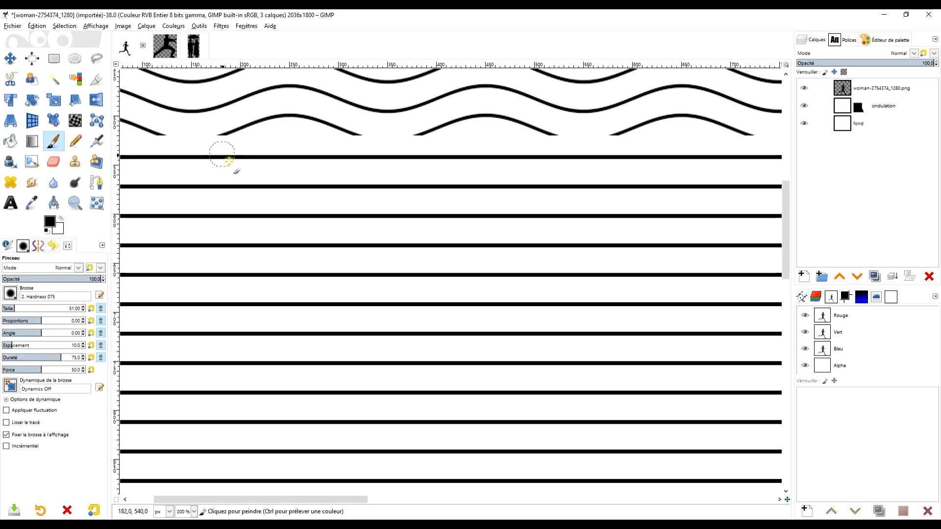
{"action": "left_click_drag", "start_coordinate": [366, 189], "coordinate": [407, 216]}
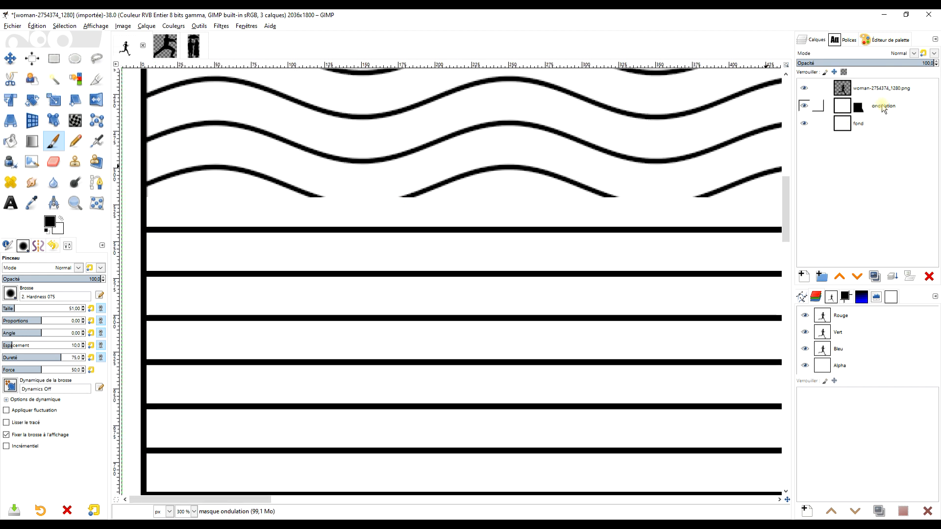
{"action": "left_click", "coordinate": [61, 223]}
{"action": "mouse_move", "coordinate": [320, 195]}
{"action": "left_mouse_down"}
{"action": "mouse_move", "coordinate": [410, 196]}
{"action": "mouse_move", "coordinate": [399, 199]}
{"action": "left_mouse_up"}
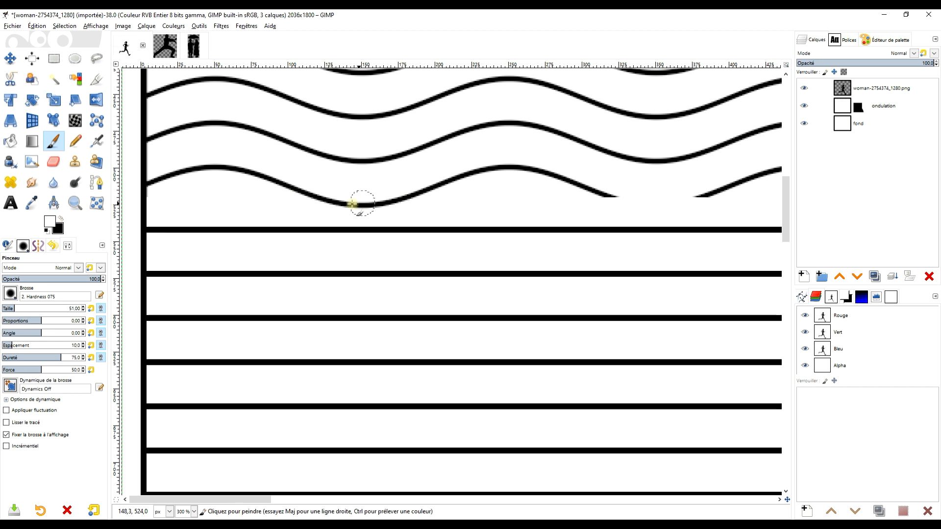
Paint white over the remaining cut-off troughs of the lowest wave, working along the straight lines' upper edge up to the runner's head.
{"action": "mouse_move", "coordinate": [634, 196]}
{"action": "left_mouse_down"}
{"action": "mouse_move", "coordinate": [376, 230]}
{"action": "mouse_move", "coordinate": [404, 235]}
{"action": "mouse_move", "coordinate": [445, 220]}
{"action": "left_mouse_up"}
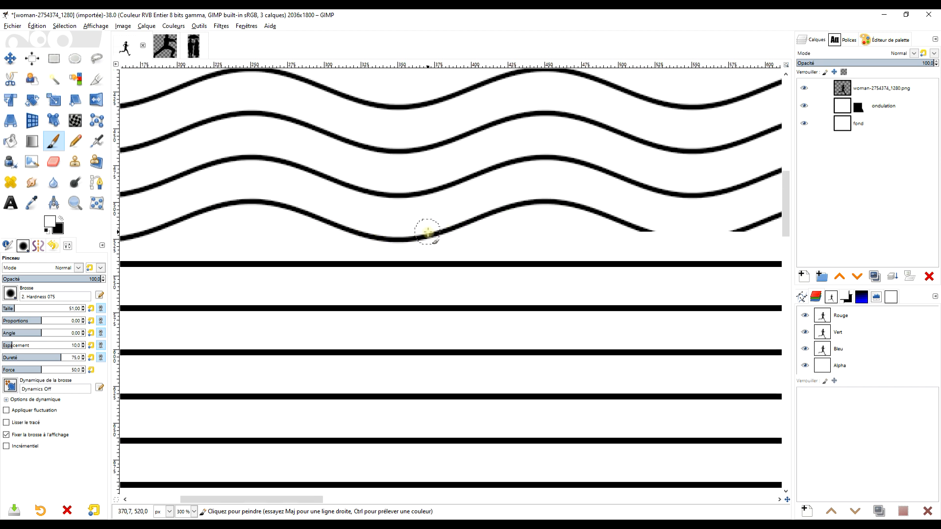
{"action": "left_click_drag", "start_coordinate": [654, 286], "coordinate": [309, 311]}
{"action": "mouse_move", "coordinate": [298, 258]}
{"action": "left_mouse_down"}
{"action": "mouse_move", "coordinate": [362, 266]}
{"action": "mouse_move", "coordinate": [407, 252]}
{"action": "left_mouse_up"}
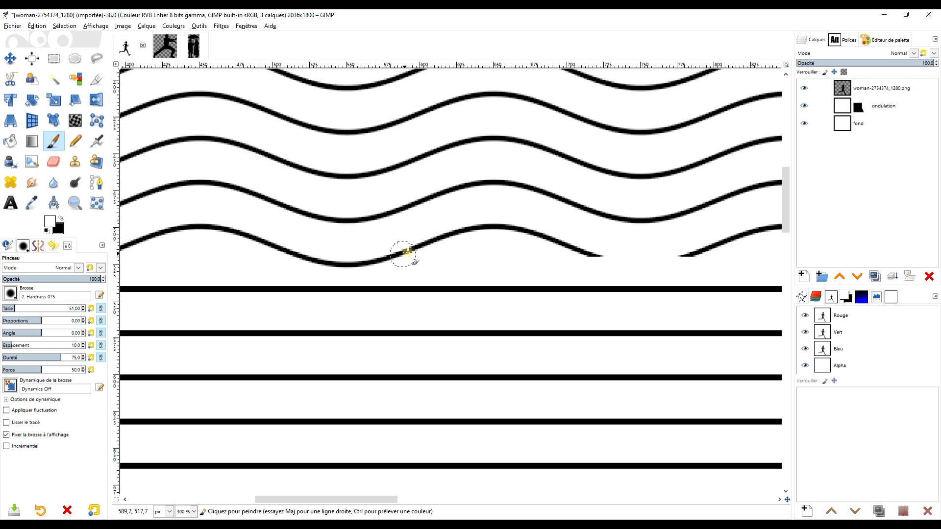
{"action": "left_click_drag", "start_coordinate": [453, 326], "coordinate": [123, 354]}
{"action": "left_click_drag", "start_coordinate": [240, 282], "coordinate": [396, 301]}
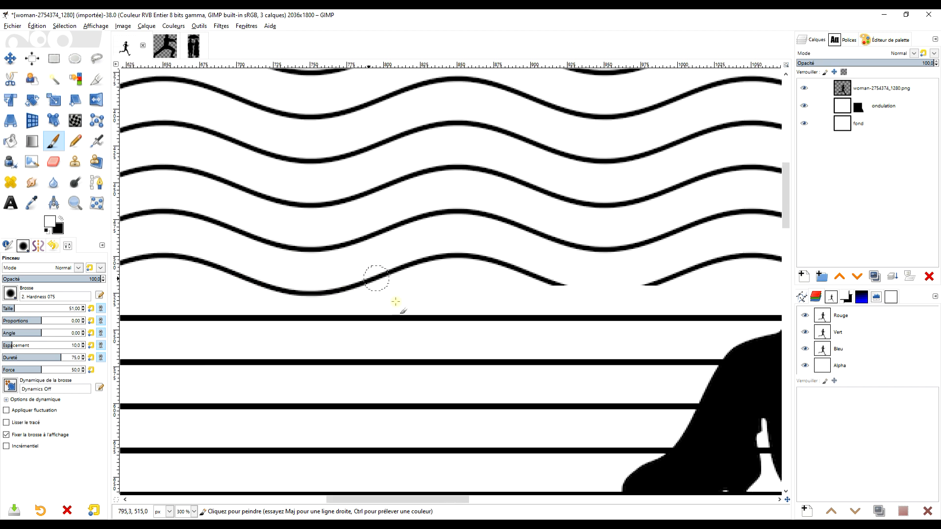
{"action": "left_click_drag", "start_coordinate": [625, 312], "coordinate": [403, 304]}
{"action": "left_click_drag", "start_coordinate": [340, 276], "coordinate": [441, 276]}
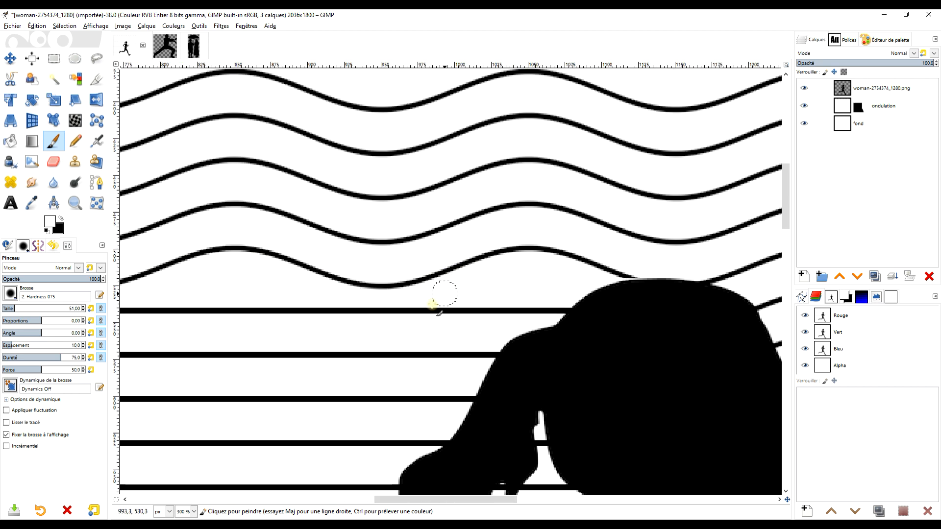
Resize the ondulation layer to the image dimensions.
{"action": "scroll", "coordinate": [439, 312], "scroll_direction": "down", "scroll_amount": 5}
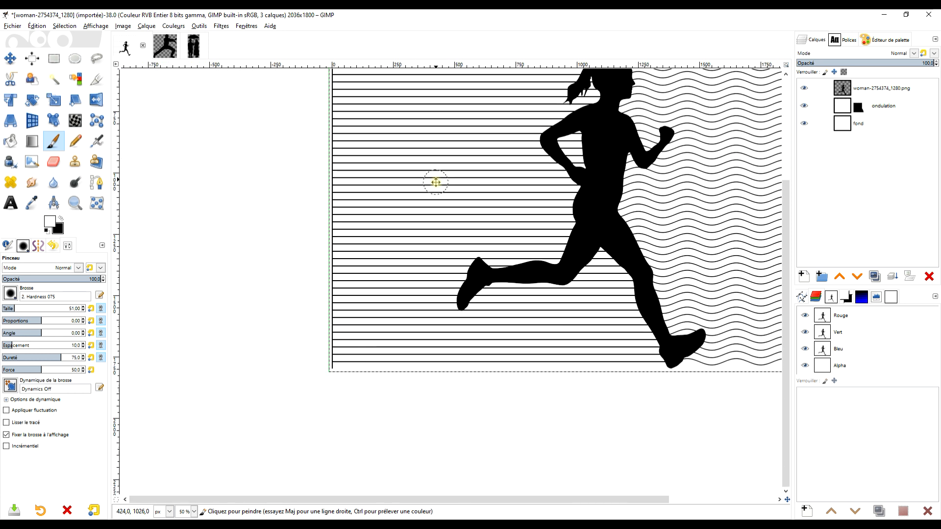
{"action": "left_click_drag", "start_coordinate": [557, 307], "coordinate": [431, 334]}
{"action": "left_click_drag", "start_coordinate": [528, 182], "coordinate": [501, 271]}
{"action": "right_click", "coordinate": [840, 108]}
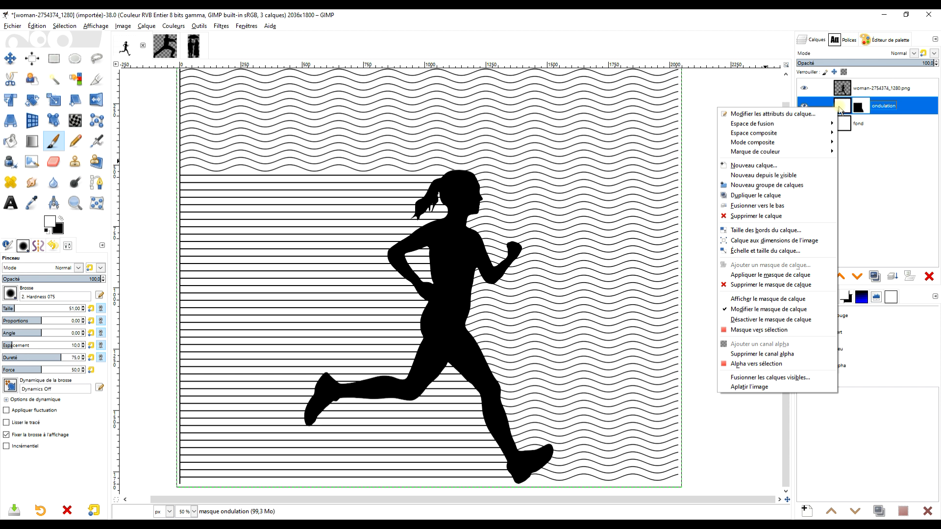
{"action": "left_click", "coordinate": [799, 241]}
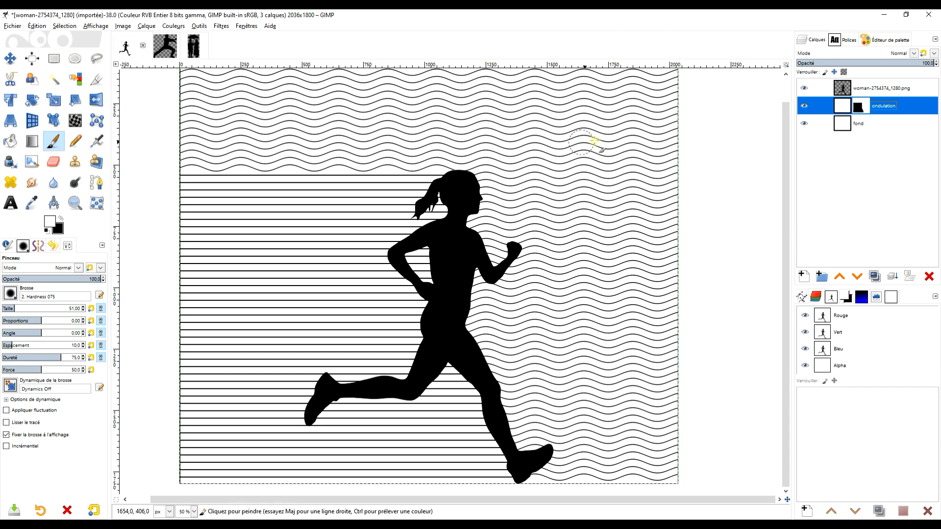
{"action": "left_click_drag", "start_coordinate": [519, 139], "coordinate": [527, 171]}
{"action": "scroll", "coordinate": [526, 171], "scroll_direction": "down", "scroll_amount": 2}
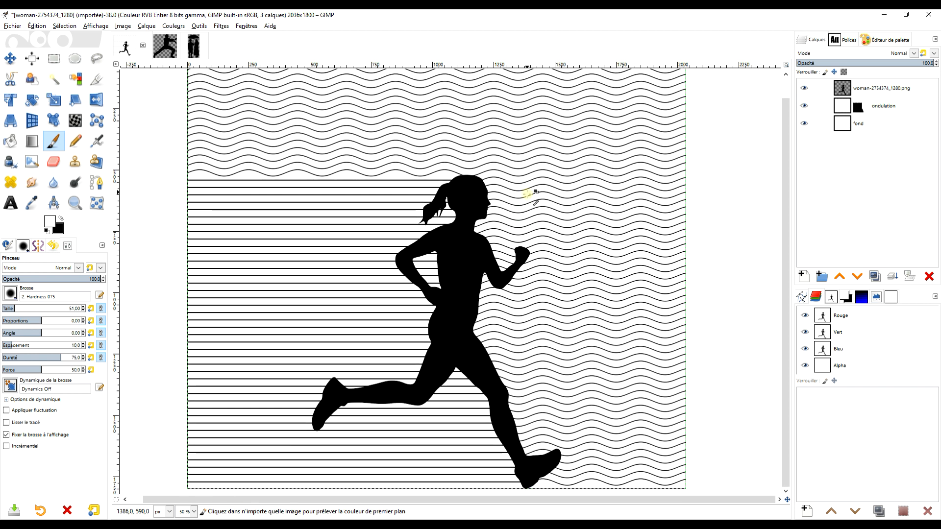
{"action": "left_click", "coordinate": [75, 203]}
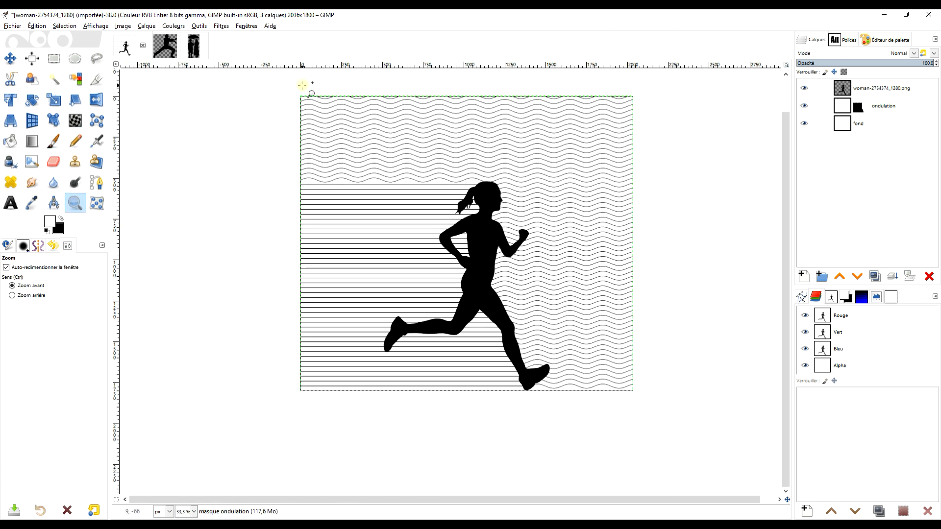
{"action": "left_click_drag", "start_coordinate": [297, 92], "coordinate": [643, 399]}
{"action": "left_click_drag", "start_coordinate": [567, 181], "coordinate": [568, 187]}
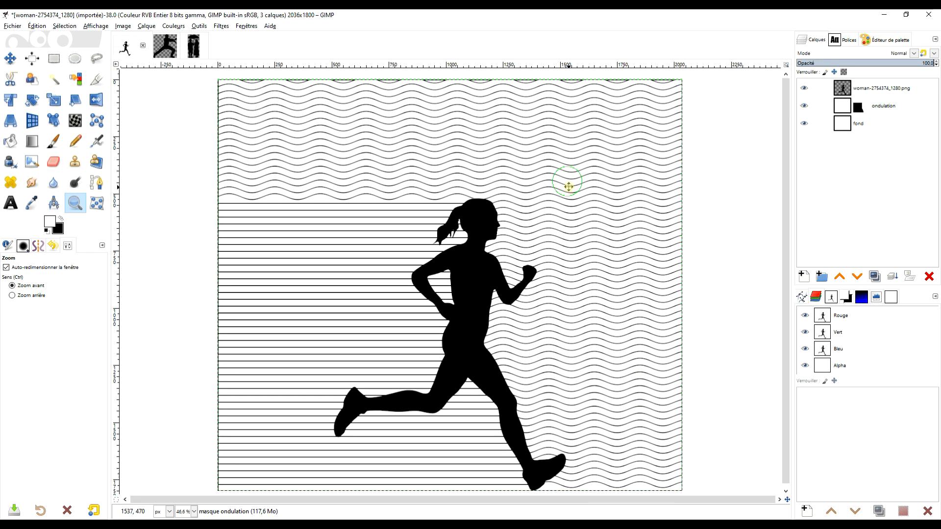
Switch to the exercise-5403275_1280 image and resize its canvas to 2538 × 1800 px, with the silhouette offset to X 152, Y 520.
{"action": "left_click", "coordinate": [160, 48]}
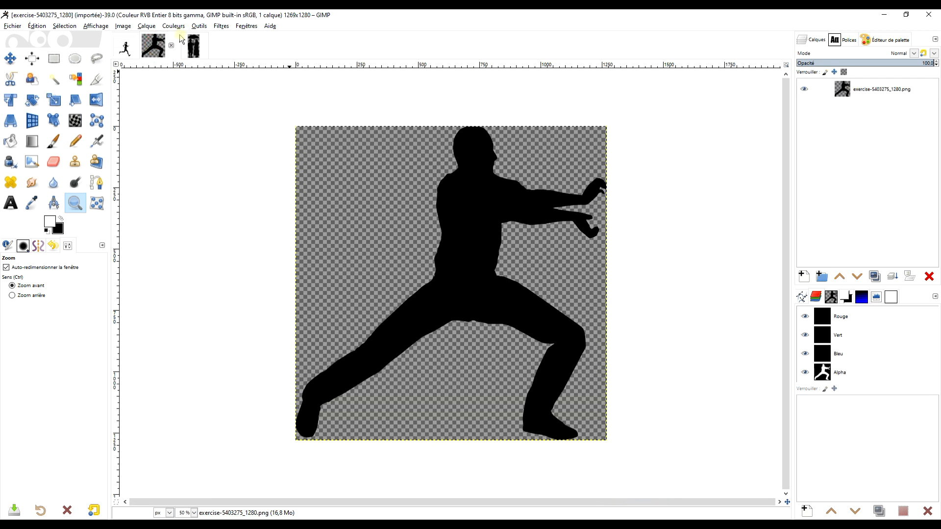
{"action": "left_click", "coordinate": [123, 26]}
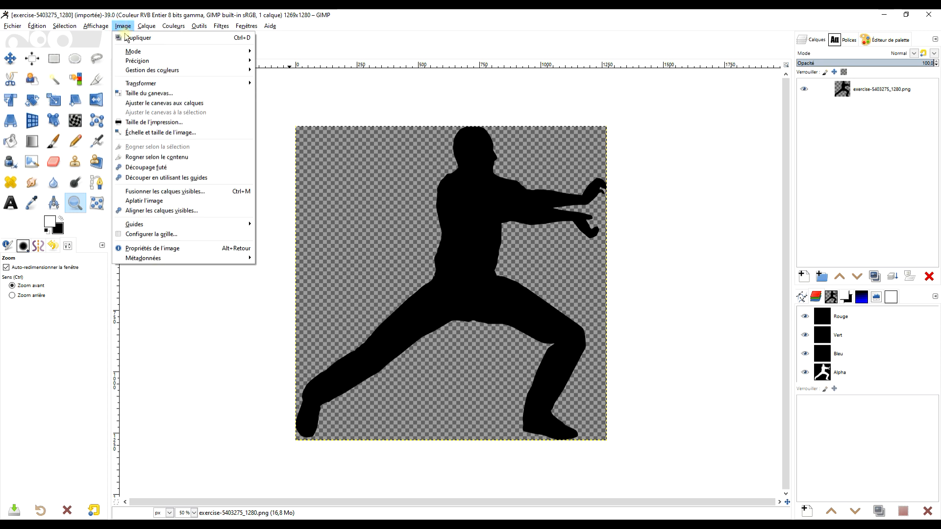
{"action": "left_click", "coordinate": [156, 94]}
{"action": "left_click", "coordinate": [413, 176]}
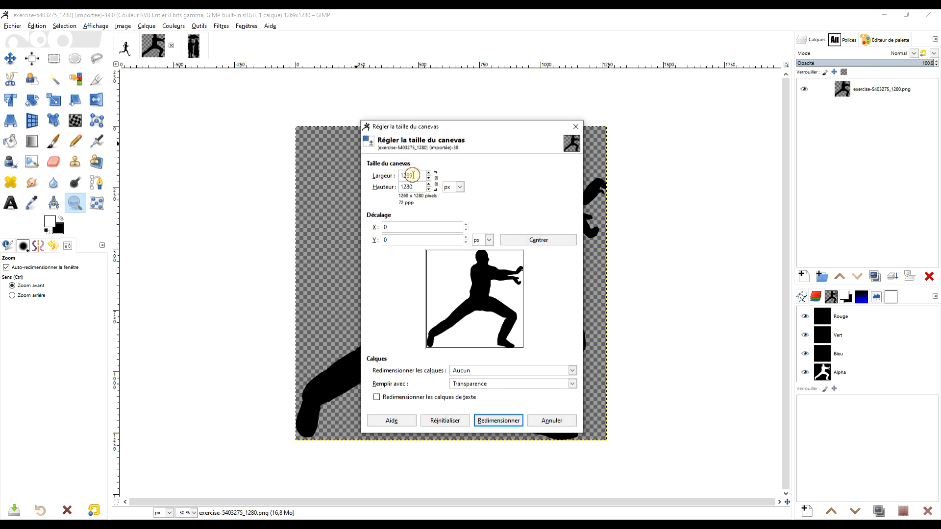
{"action": "type", "text": "*2"}
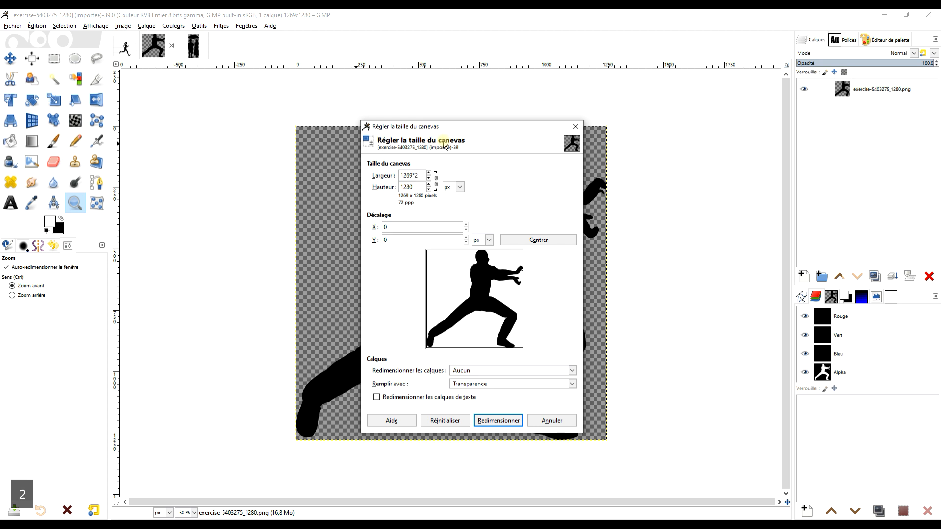
{"action": "key", "text": "Tab"}
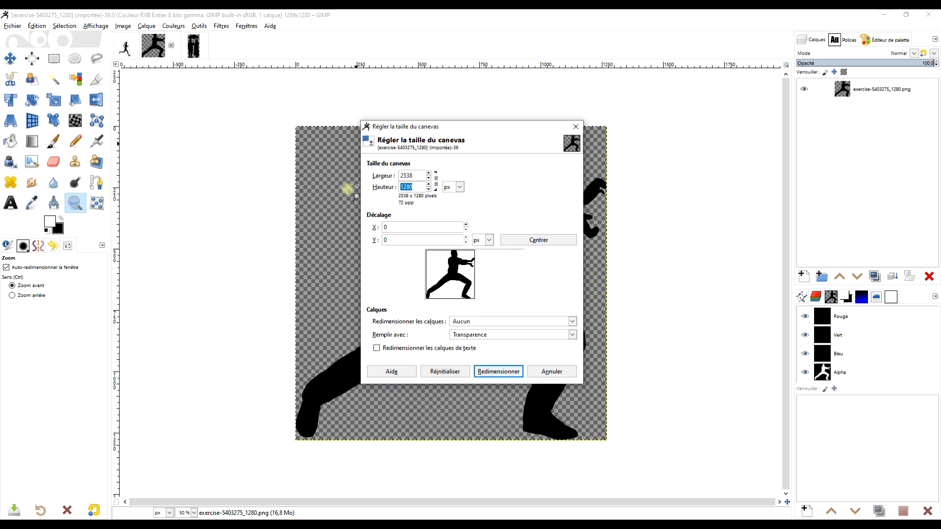
{"action": "type", "text": "18"}
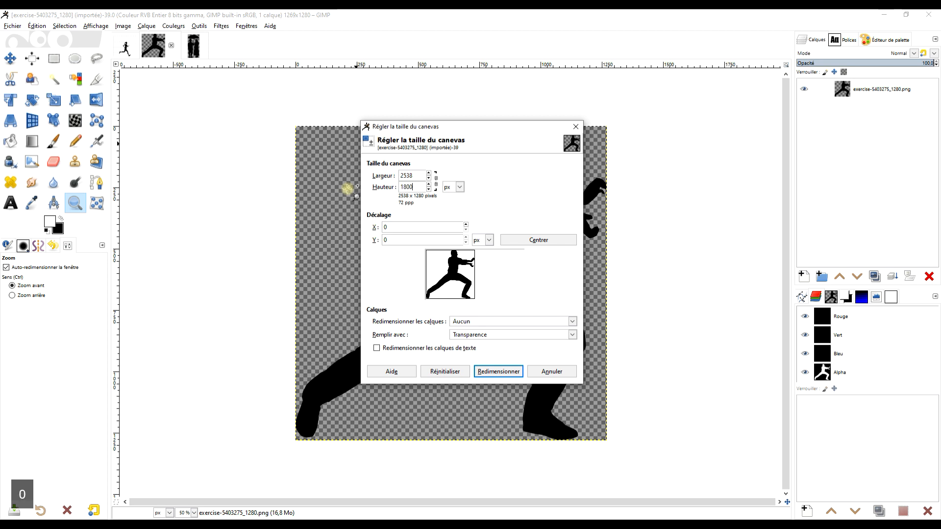
{"action": "left_click", "coordinate": [415, 174]}
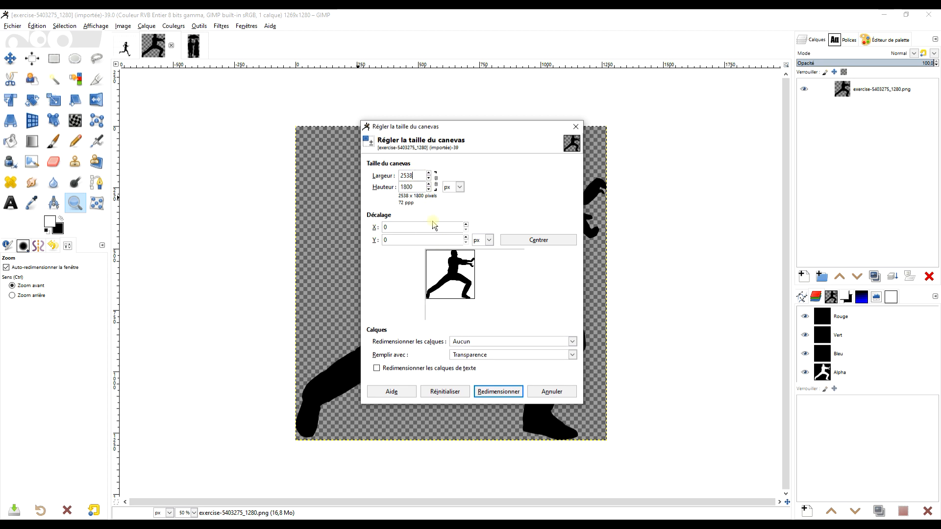
{"action": "left_click_drag", "start_coordinate": [455, 280], "coordinate": [461, 335]}
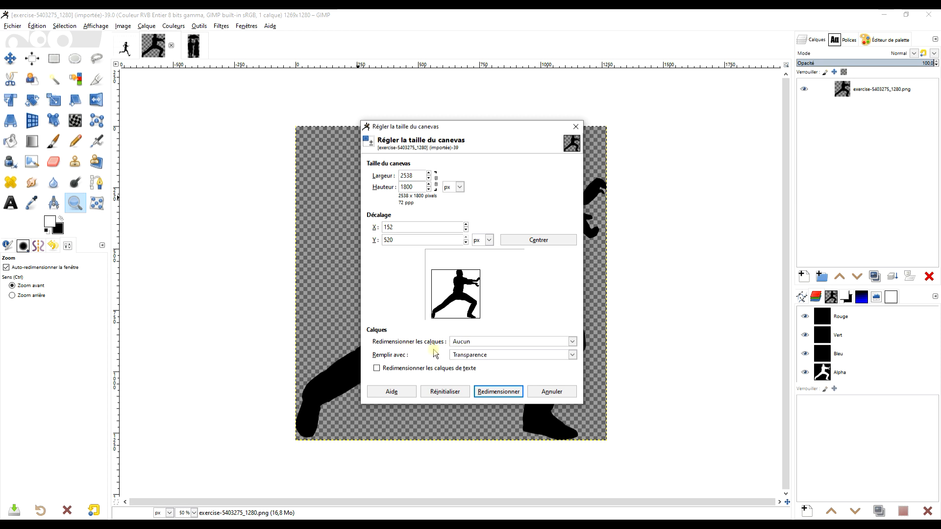
{"action": "left_click", "coordinate": [509, 394]}
Create a white 2538 × 1800 px layer named fond and place it below the silhouette layer.
{"action": "key", "text": "ctrl"}
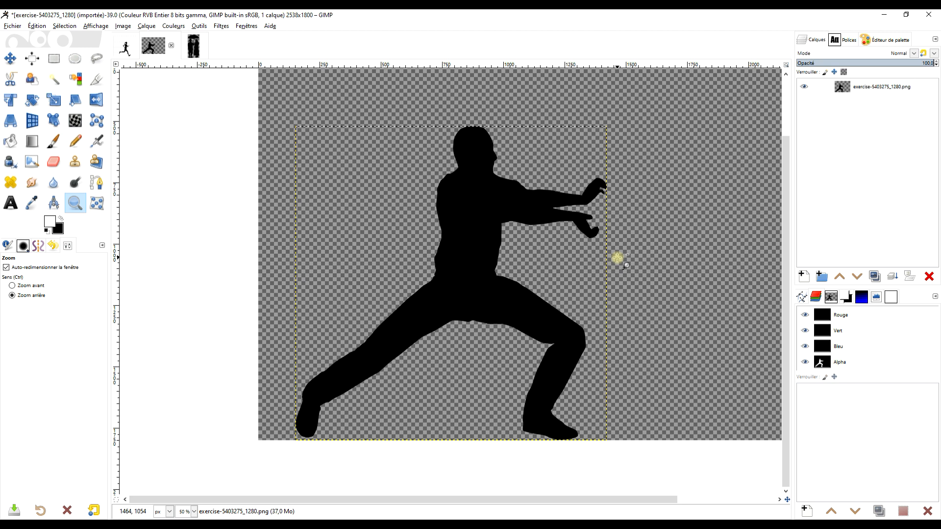
{"action": "left_click", "coordinate": [617, 257], "text": "ctrl"}
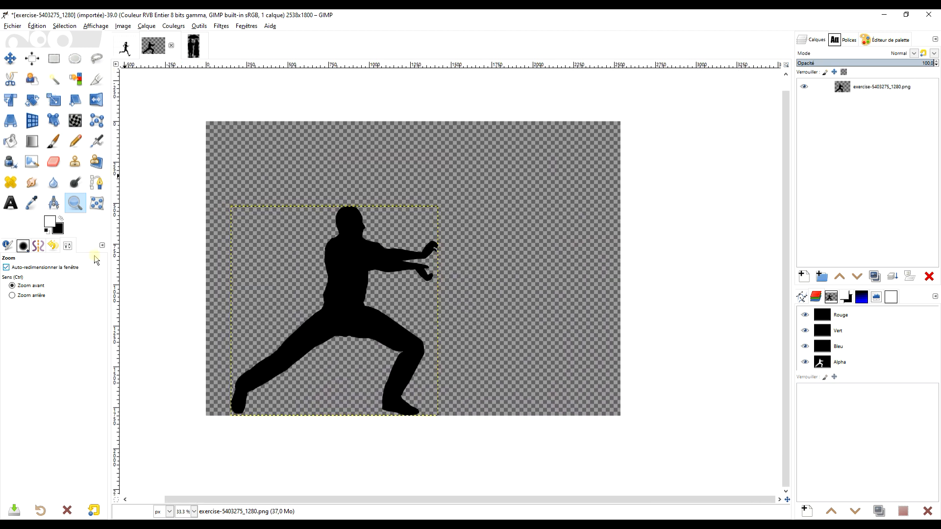
{"action": "left_click_drag", "start_coordinate": [196, 112], "coordinate": [629, 416]}
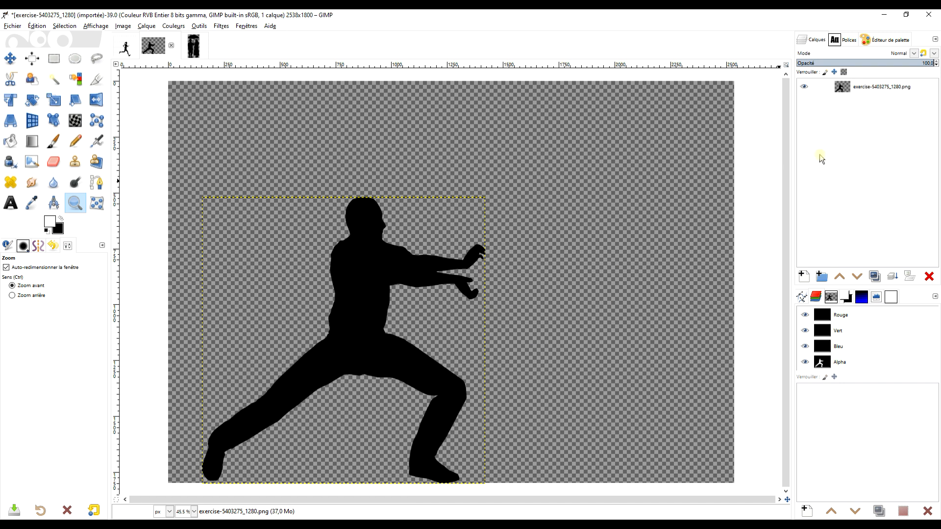
{"action": "left_click", "coordinate": [803, 278]}
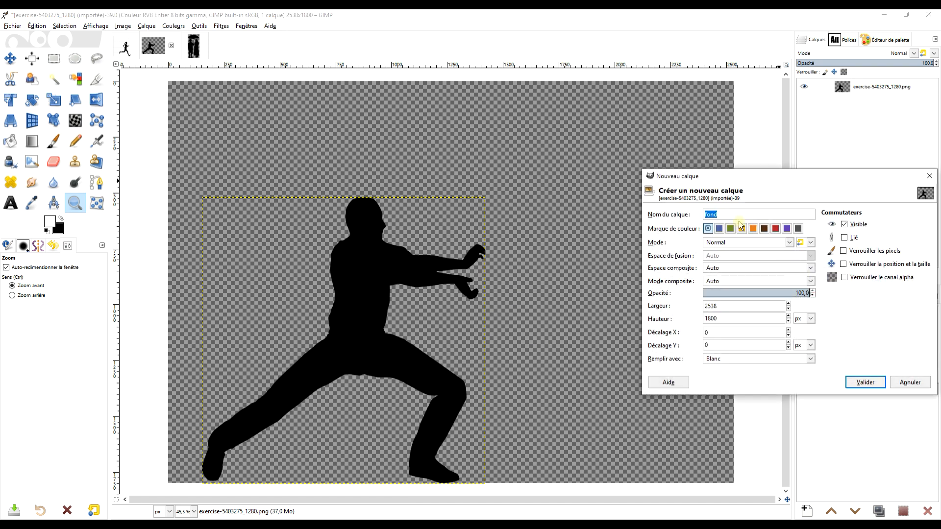
{"action": "left_click", "coordinate": [865, 383]}
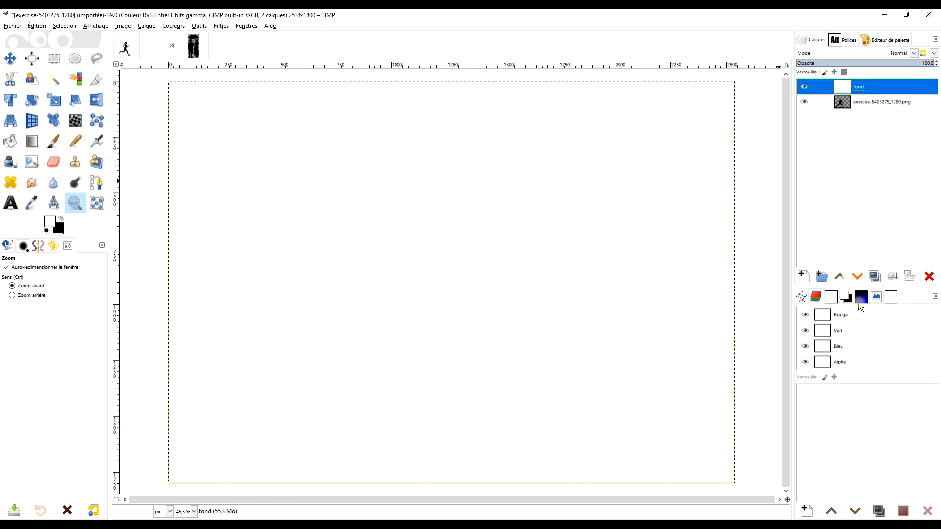
{"action": "left_click", "coordinate": [861, 279]}
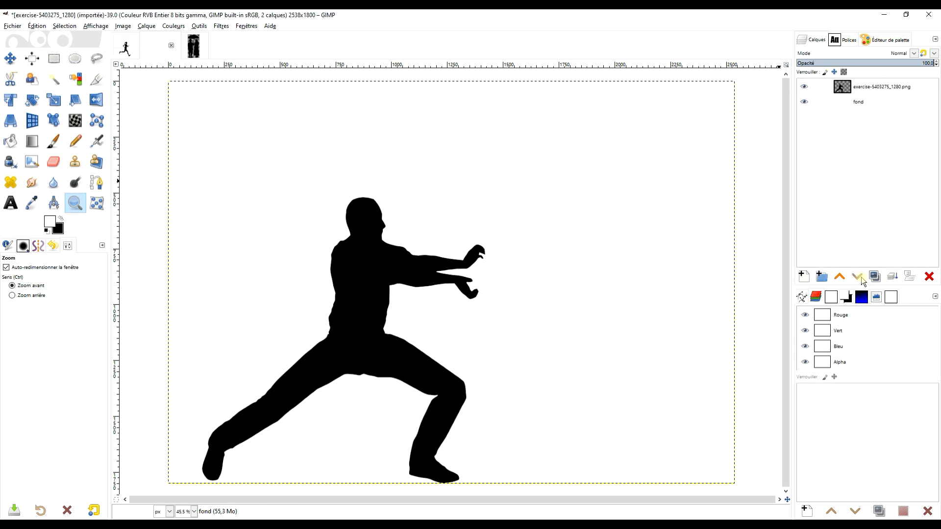
{"action": "left_click", "coordinate": [221, 27]}
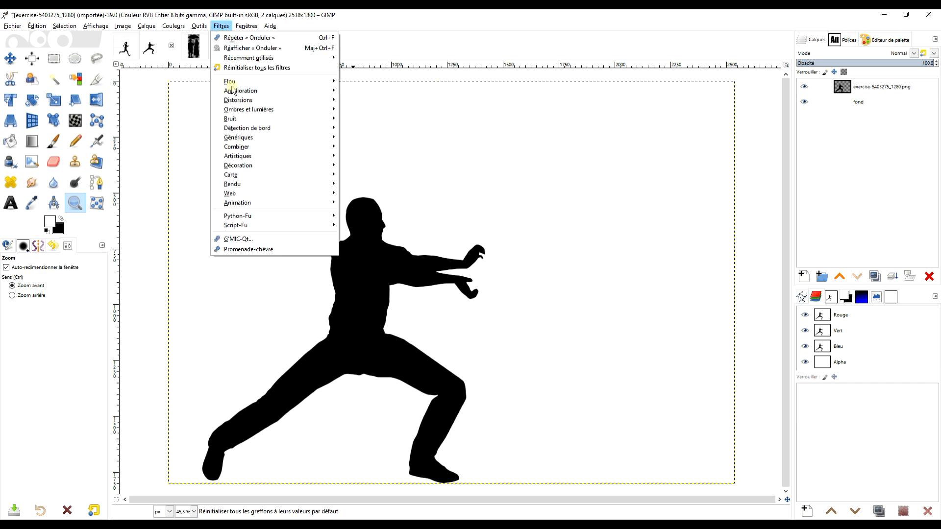
{"action": "mouse_move", "coordinate": [248, 184]}
{"action": "mouse_move", "coordinate": [404, 202]}
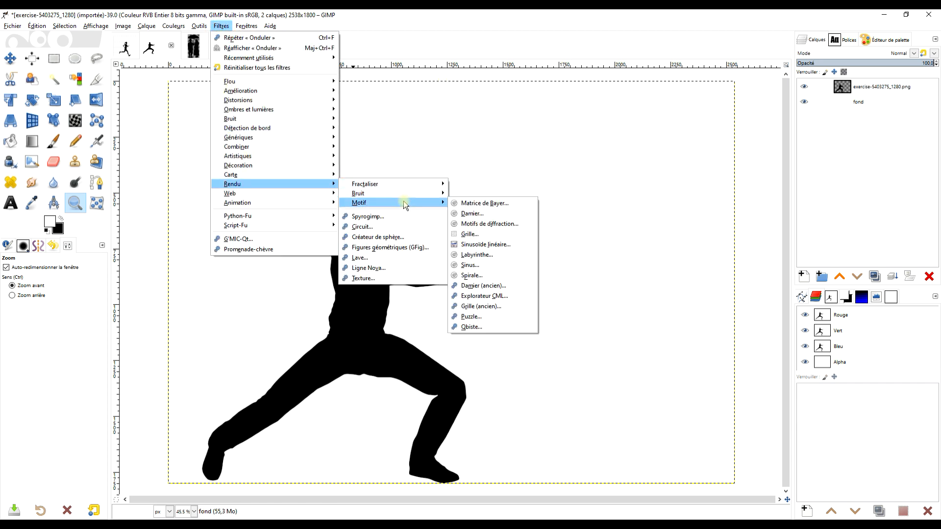
{"action": "left_click", "coordinate": [490, 234]}
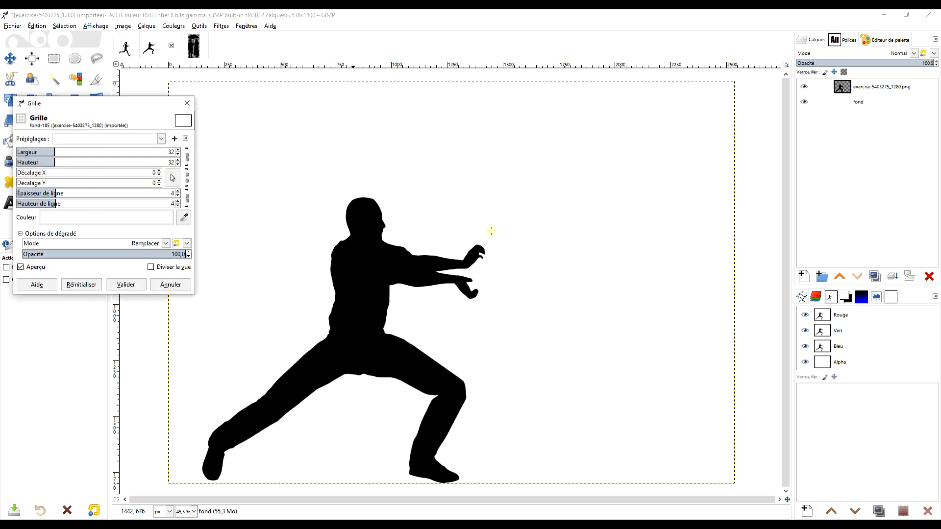
{"action": "left_click", "coordinate": [116, 140]}
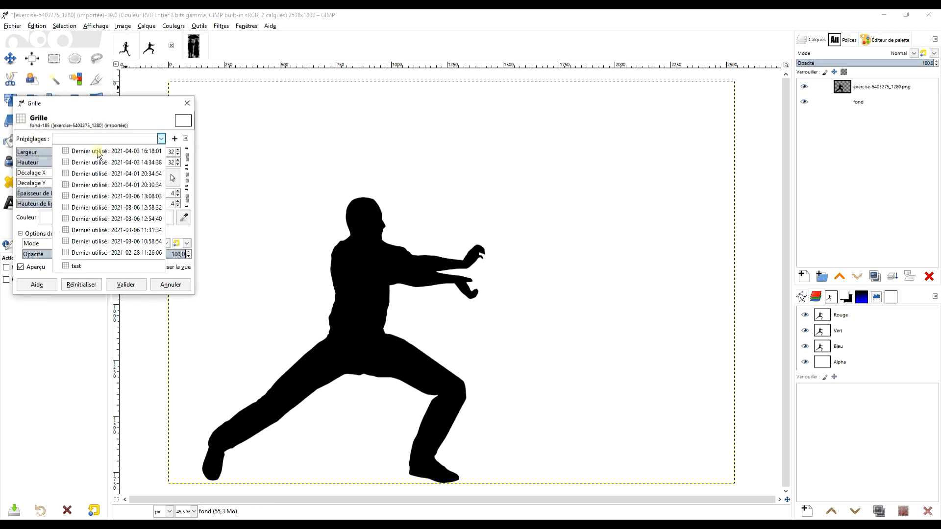
{"action": "left_click", "coordinate": [99, 151]}
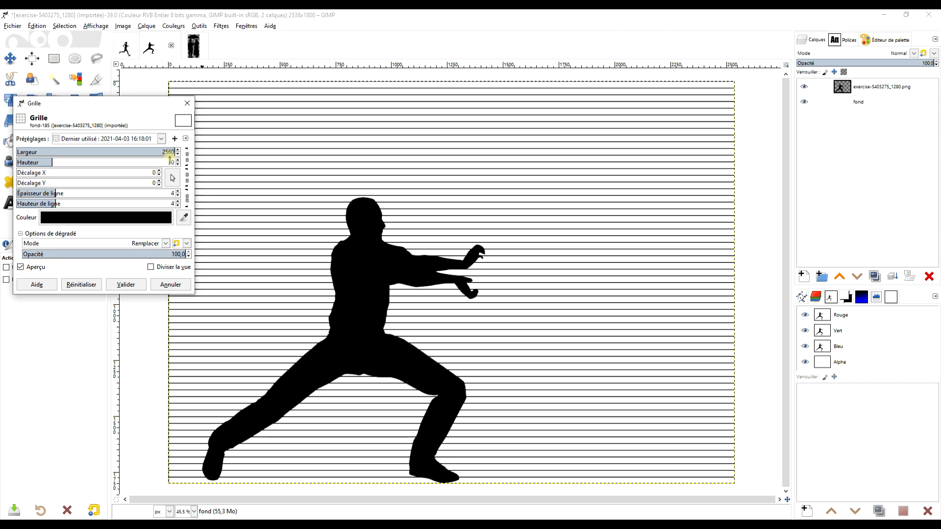
{"action": "left_click", "coordinate": [126, 285]}
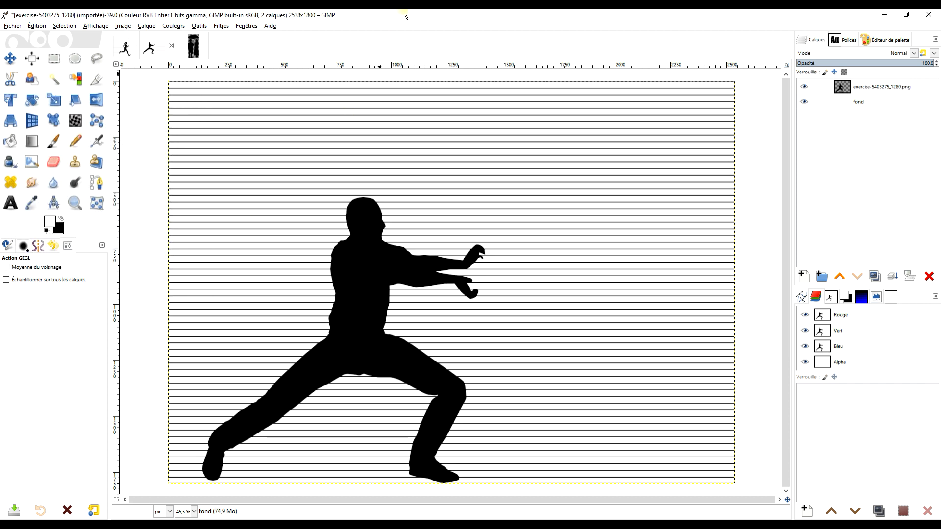
{"action": "left_click", "coordinate": [875, 276]}
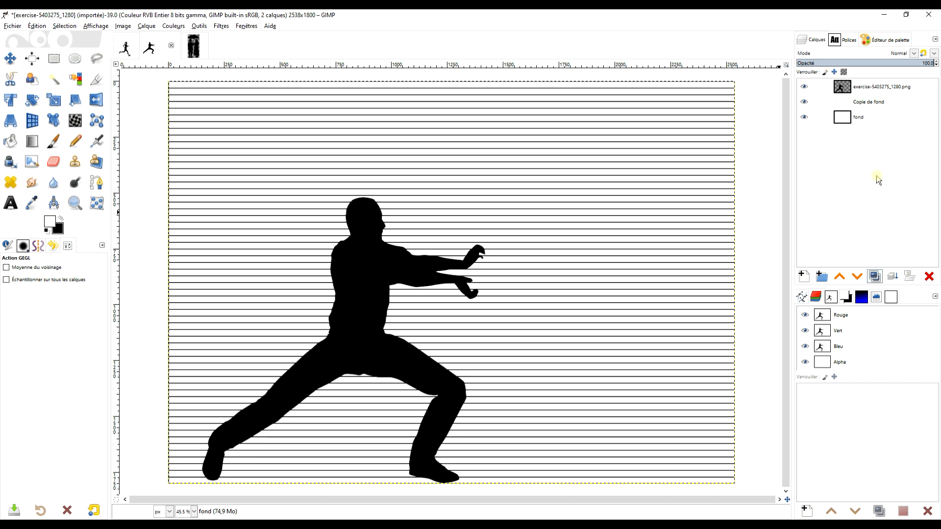
Rename the duplicated lined layer as onduler.
{"action": "double_click", "coordinate": [867, 102]}
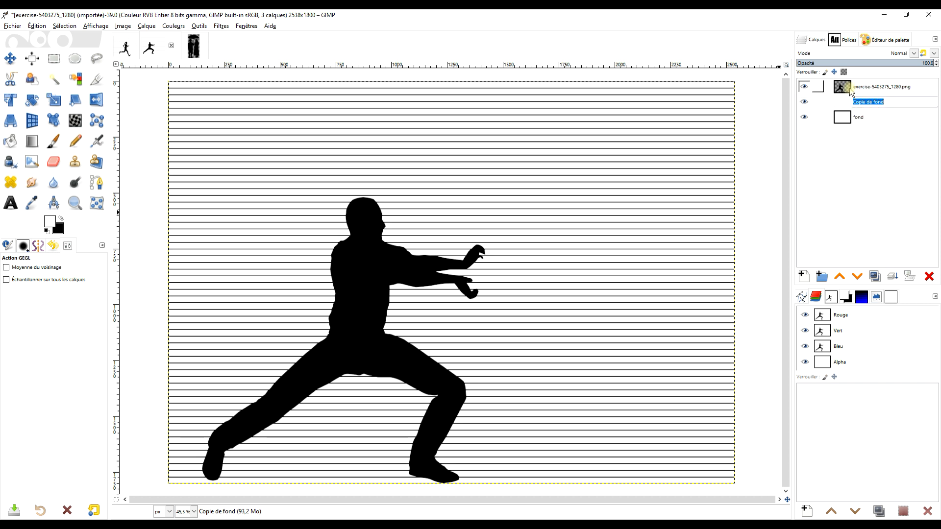
{"action": "type", "text": "nduler"}
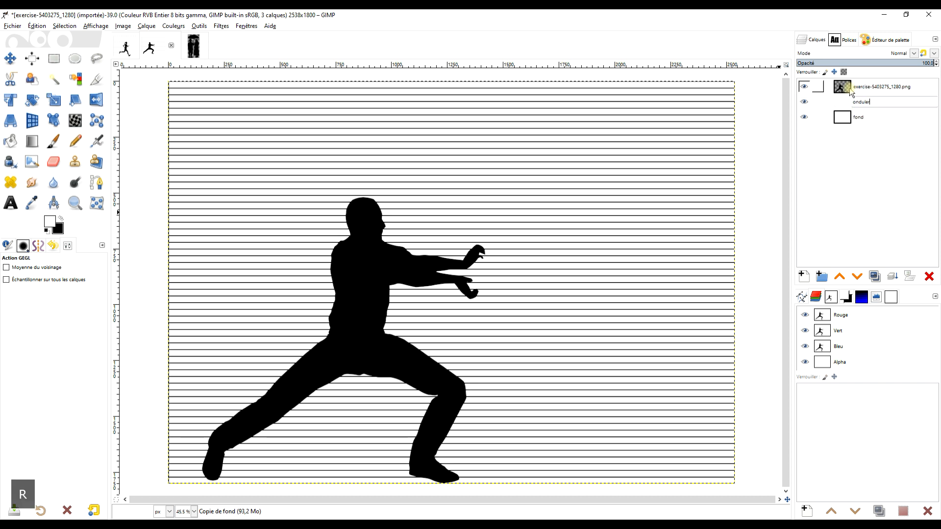
{"action": "key", "text": "Return"}
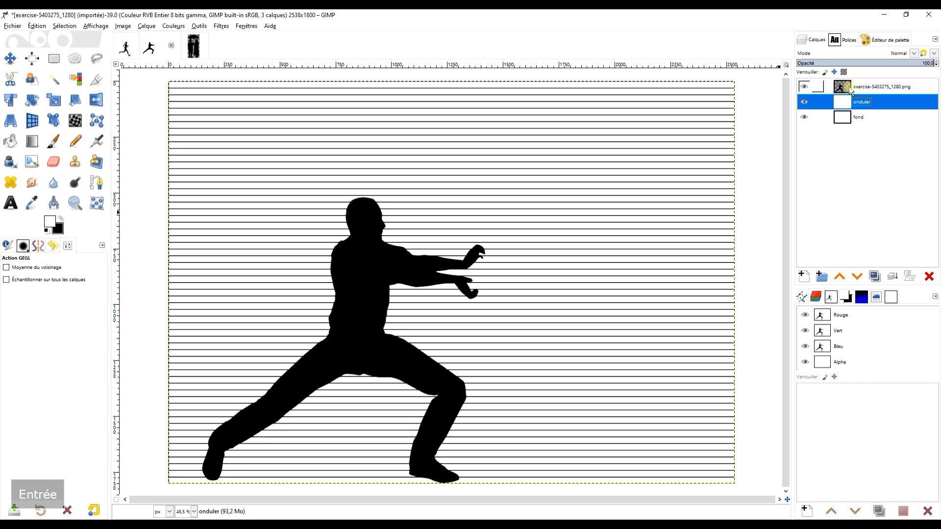
{"action": "left_click", "coordinate": [221, 25]}
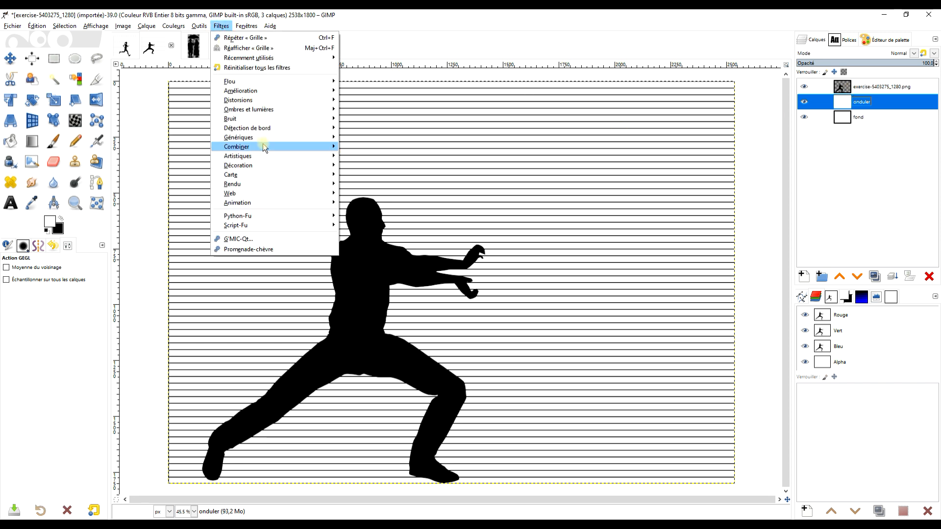
{"action": "mouse_move", "coordinate": [270, 100]}
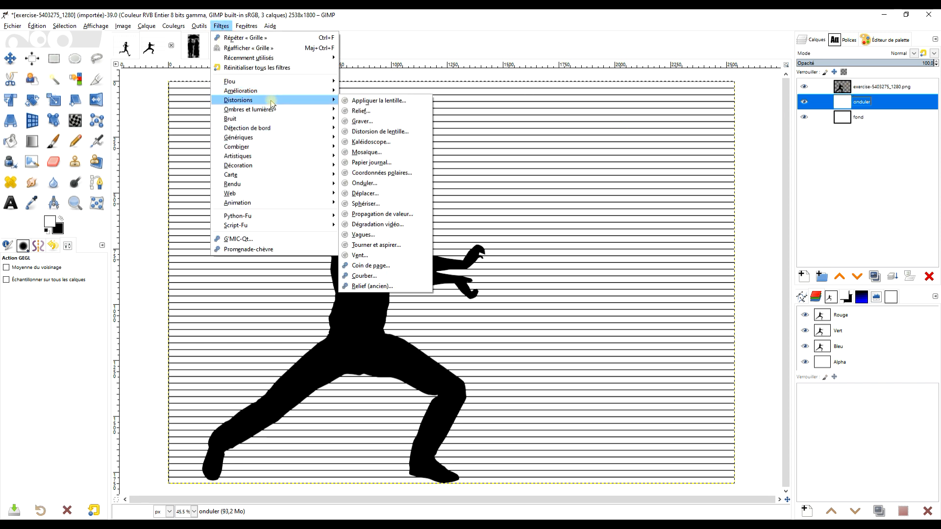
{"action": "left_click", "coordinate": [392, 183]}
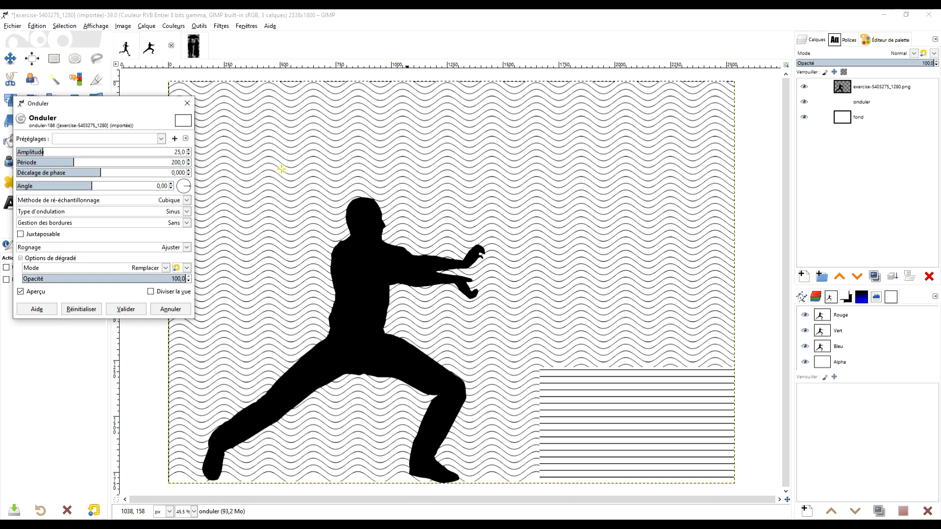
{"action": "left_click", "coordinate": [136, 138]}
{"action": "left_click", "coordinate": [127, 152]}
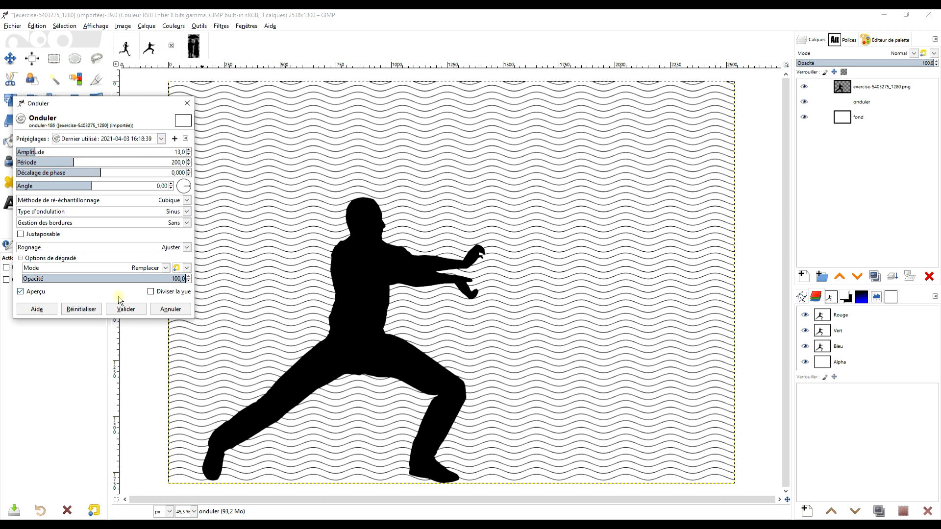
{"action": "left_click", "coordinate": [125, 309]}
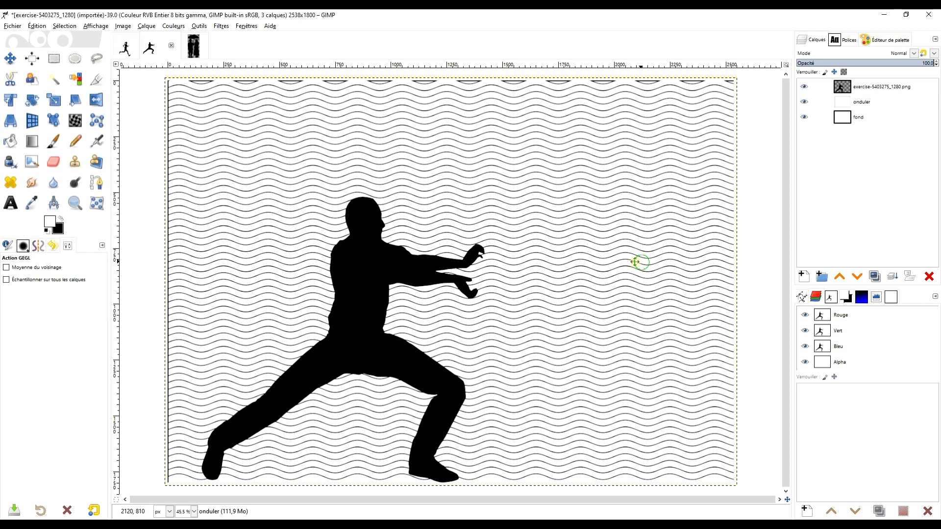
Activate the Rectangle Select tool and lower the onduler layer's opacity to about 44.8 so the straight lines show through.
{"action": "left_click_drag", "start_coordinate": [636, 261], "coordinate": [531, 267]}
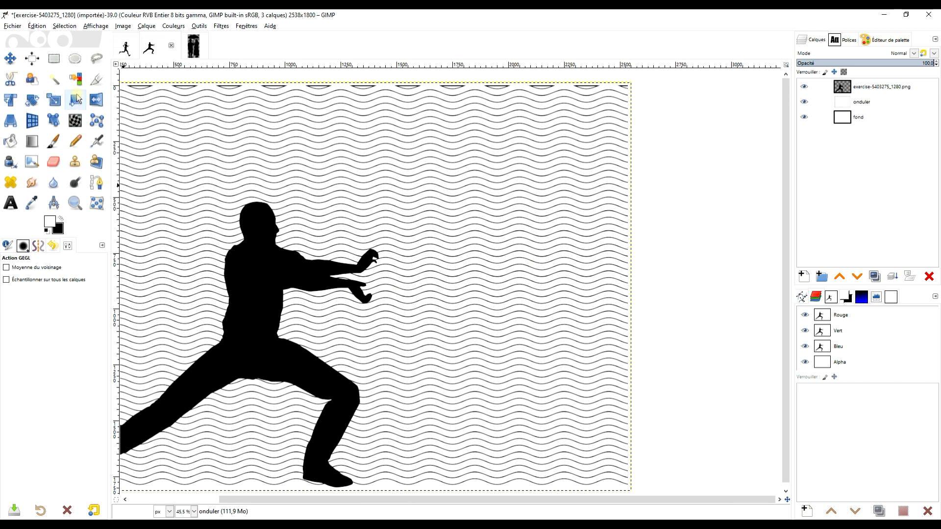
{"action": "left_click", "coordinate": [54, 58]}
{"action": "scroll", "coordinate": [557, 304], "scroll_direction": "up", "scroll_amount": 2}
{"action": "scroll", "coordinate": [540, 312], "scroll_direction": "right", "scroll_amount": 3}
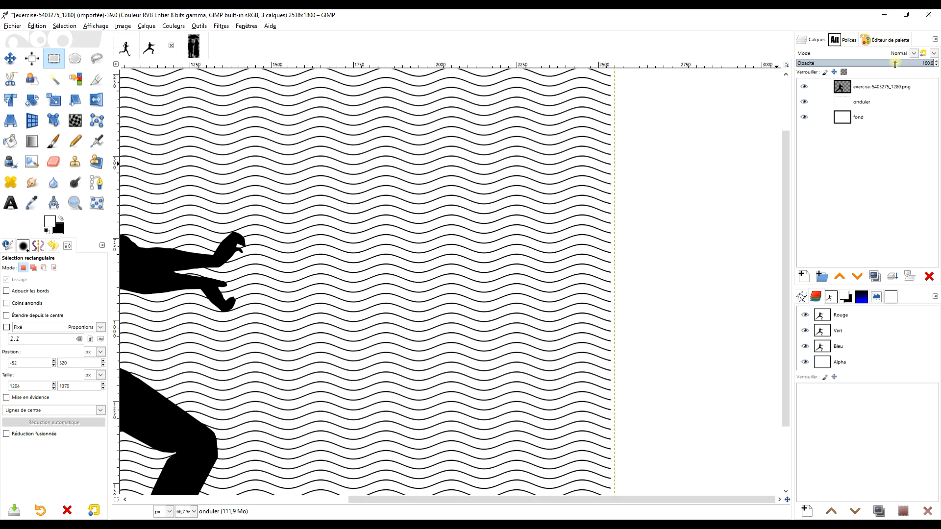
{"action": "left_click", "coordinate": [847, 102]}
{"action": "left_click_drag", "start_coordinate": [870, 63], "coordinate": [861, 63]}
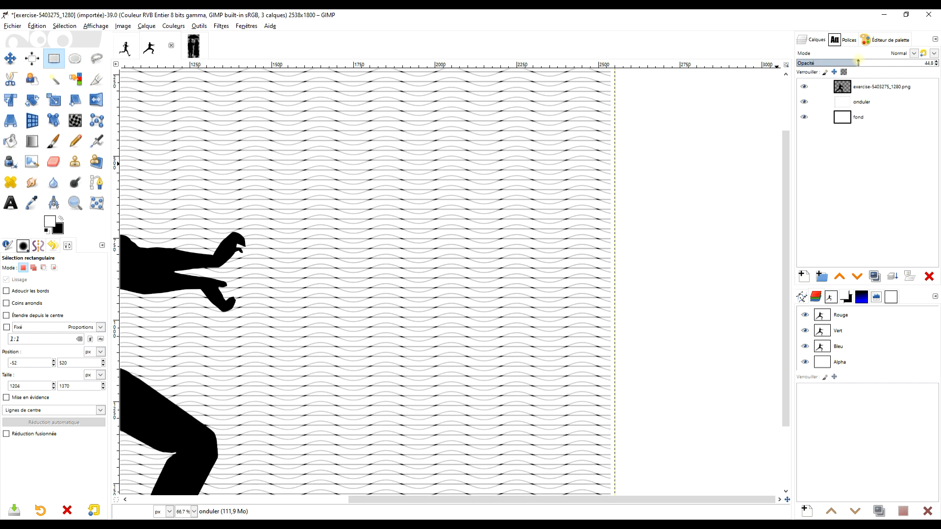
Draw a rectangular selection of about 182 × 146 px beside the figure's hands, aligned to the line crossings at X 1394, Y 797.
{"action": "scroll", "coordinate": [405, 301], "scroll_direction": "up", "scroll_amount": 2, "text": "ctrl"}
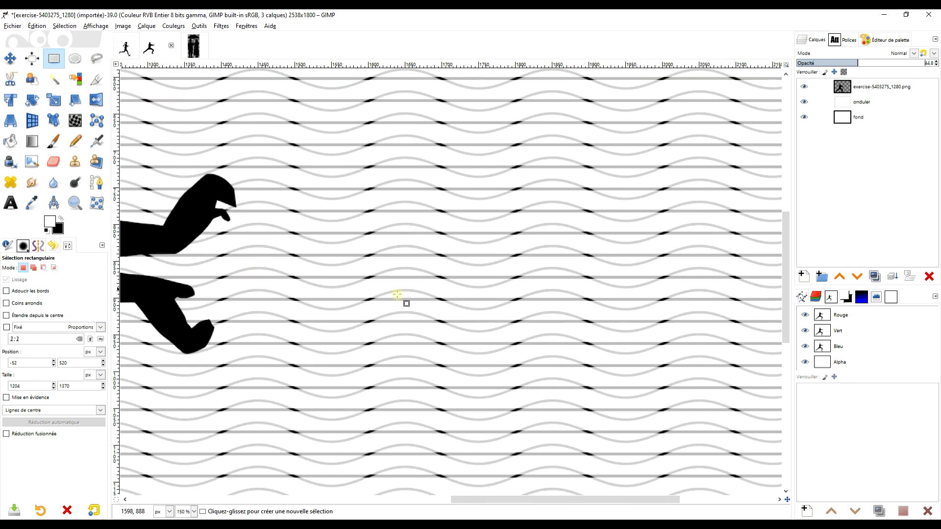
{"action": "left_click_drag", "start_coordinate": [520, 312], "coordinate": [532, 312]}
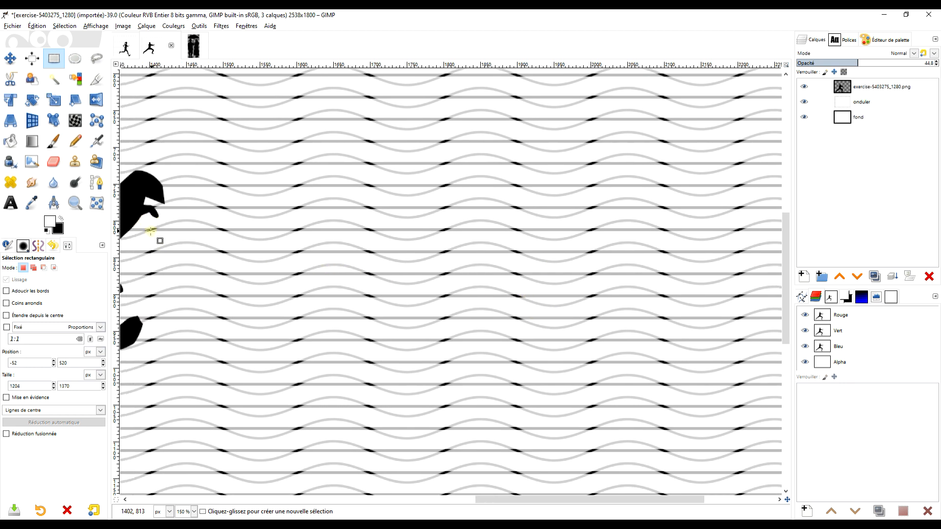
{"action": "scroll", "coordinate": [151, 237], "scroll_direction": "down", "scroll_amount": 1, "text": "ctrl"}
{"action": "scroll", "coordinate": [151, 238], "scroll_direction": "up", "scroll_amount": 2, "text": "ctrl"}
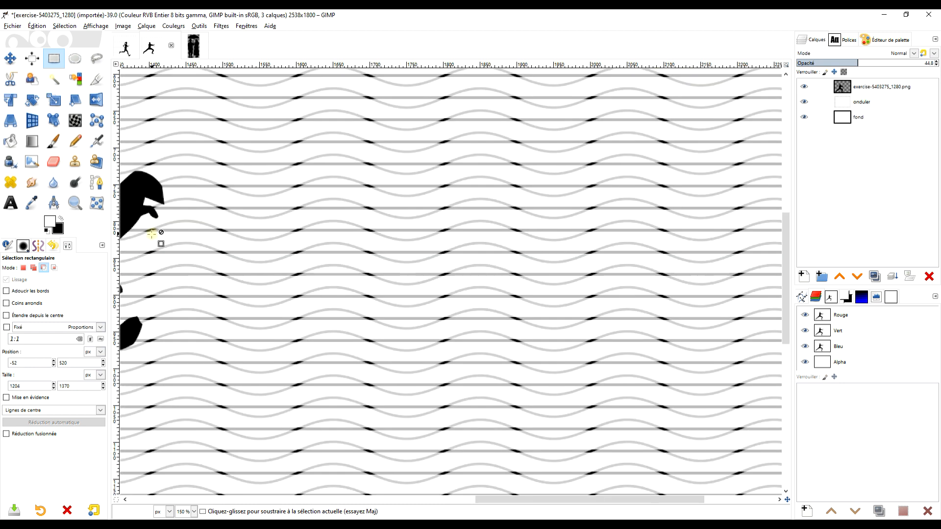
{"action": "left_click_drag", "start_coordinate": [156, 234], "coordinate": [385, 327]}
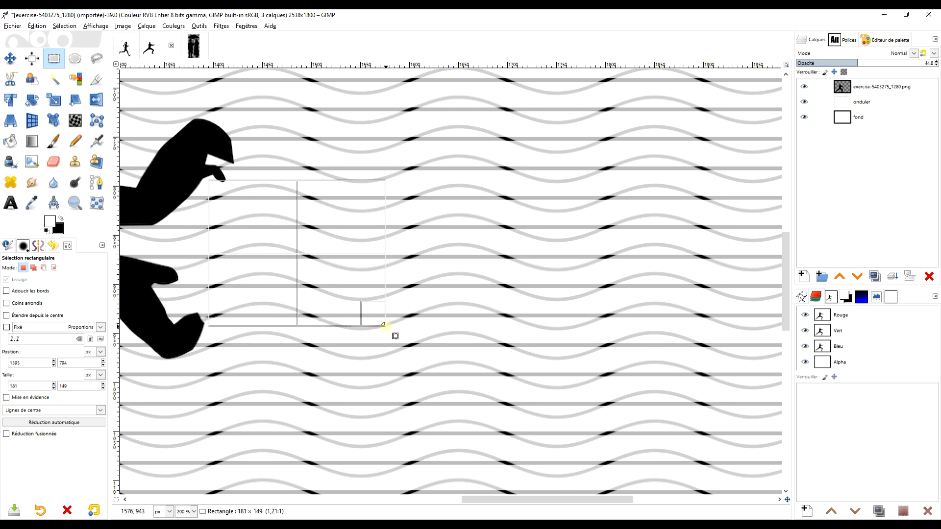
{"action": "left_click_drag", "start_coordinate": [218, 245], "coordinate": [214, 242]}
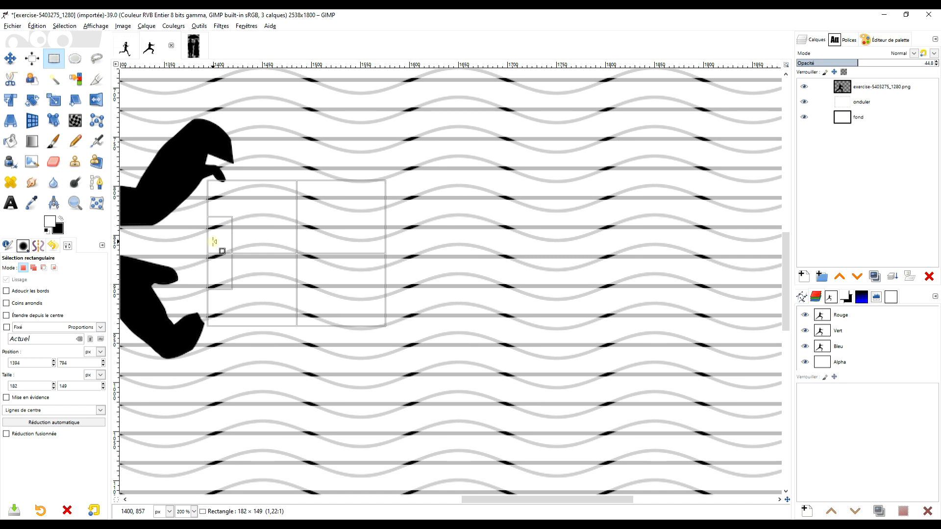
{"action": "left_click_drag", "start_coordinate": [310, 191], "coordinate": [305, 193]}
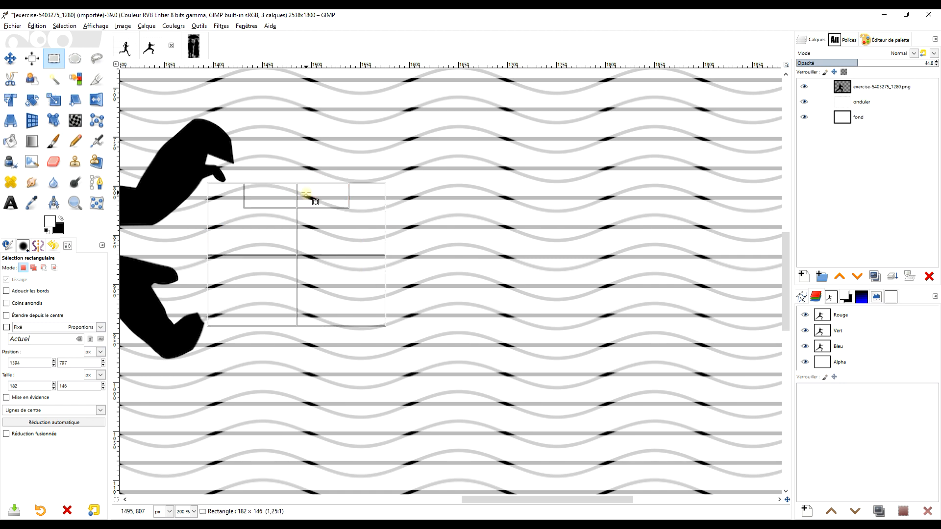
Extend the rectangular selection to 1208 × 150 px, running from the hands past the image's right edge.
{"action": "scroll", "coordinate": [314, 190], "scroll_direction": "up", "scroll_amount": 3}
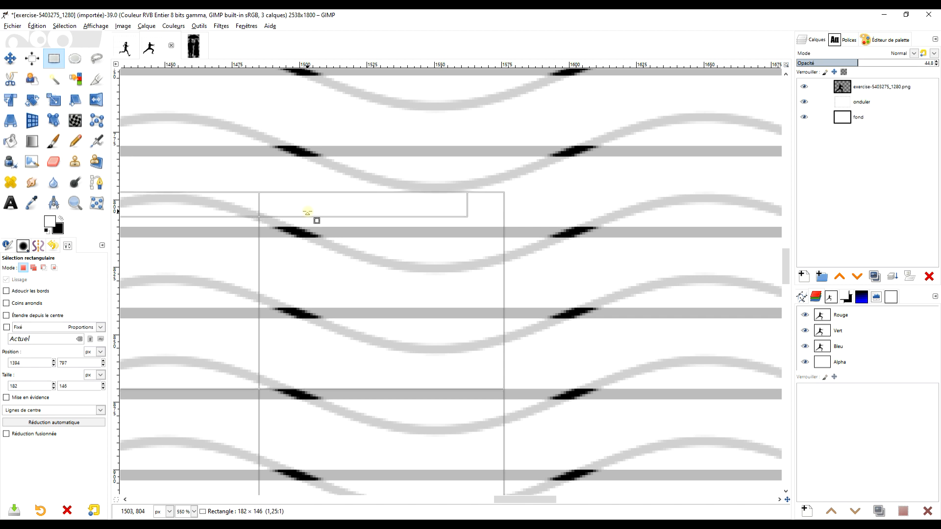
{"action": "scroll", "coordinate": [308, 211], "scroll_direction": "down", "scroll_amount": 4}
{"action": "scroll", "coordinate": [348, 290], "scroll_direction": "up", "scroll_amount": 3}
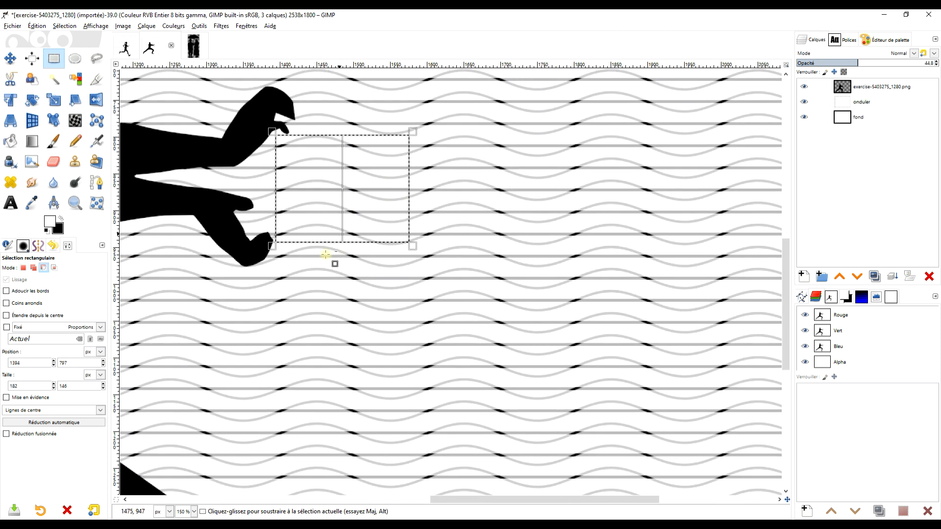
{"action": "left_click_drag", "start_coordinate": [334, 229], "coordinate": [337, 237]}
{"action": "scroll", "coordinate": [338, 237], "scroll_direction": "down", "scroll_amount": 4}
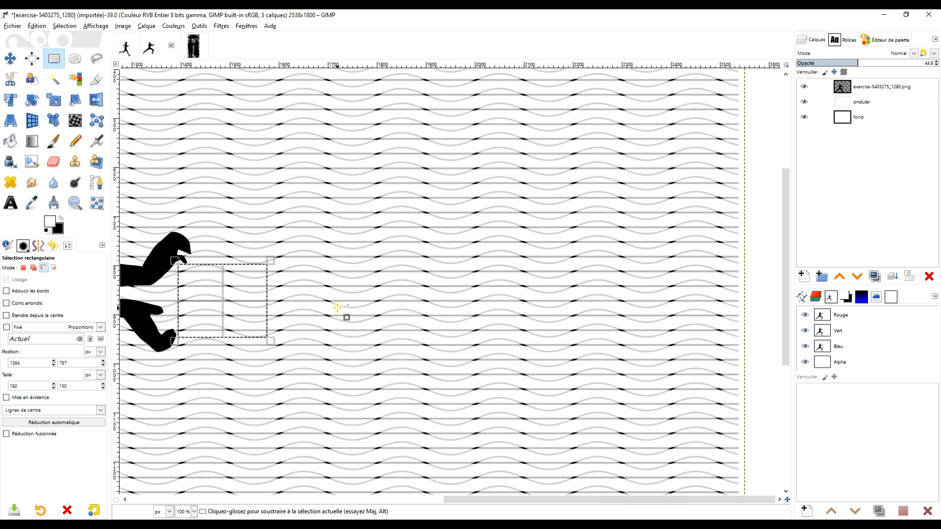
{"action": "left_click_drag", "start_coordinate": [437, 338], "coordinate": [390, 327]}
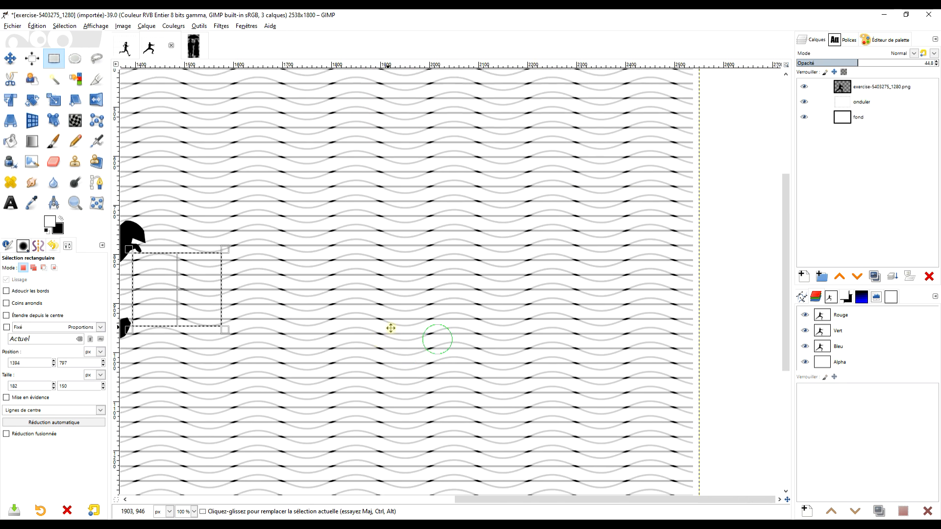
{"action": "left_click_drag", "start_coordinate": [216, 287], "coordinate": [723, 289]}
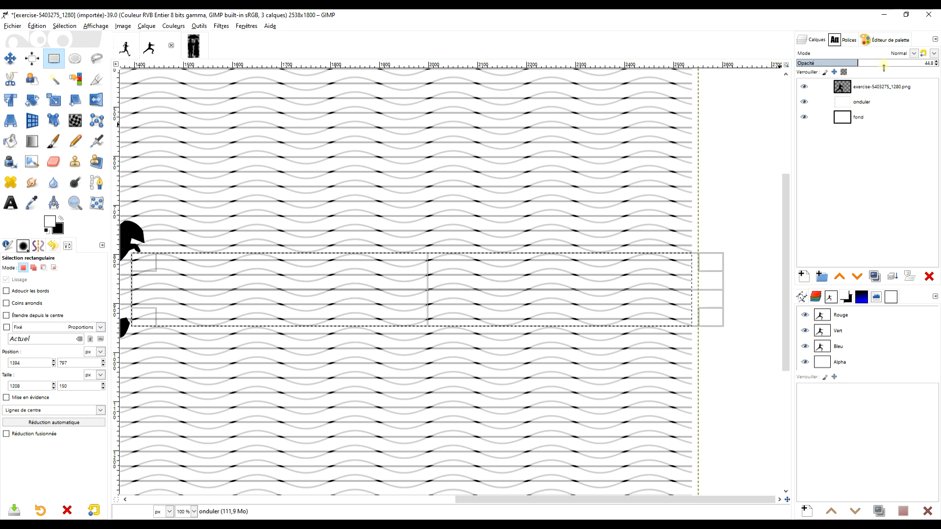
Restore the onduler layer's opacity to 100 and add a white (full opacity) layer mask to it.
{"action": "left_click_drag", "start_coordinate": [871, 60], "coordinate": [935, 62]}
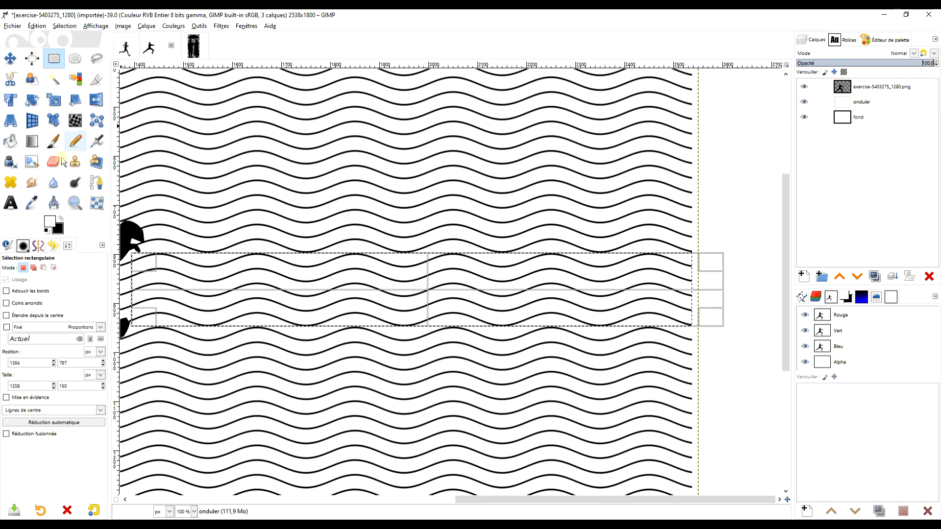
{"action": "left_click", "coordinate": [848, 104]}
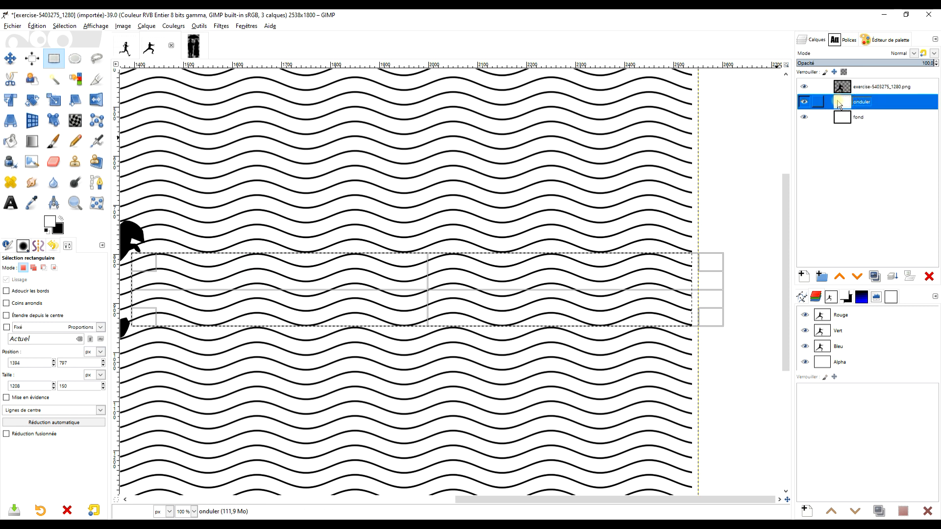
{"action": "right_click", "coordinate": [839, 103]}
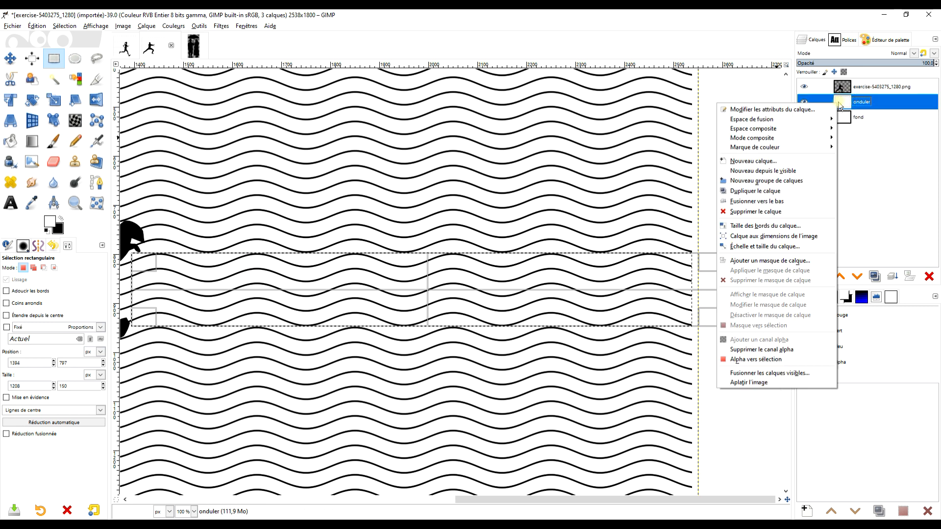
{"action": "left_click", "coordinate": [766, 262]}
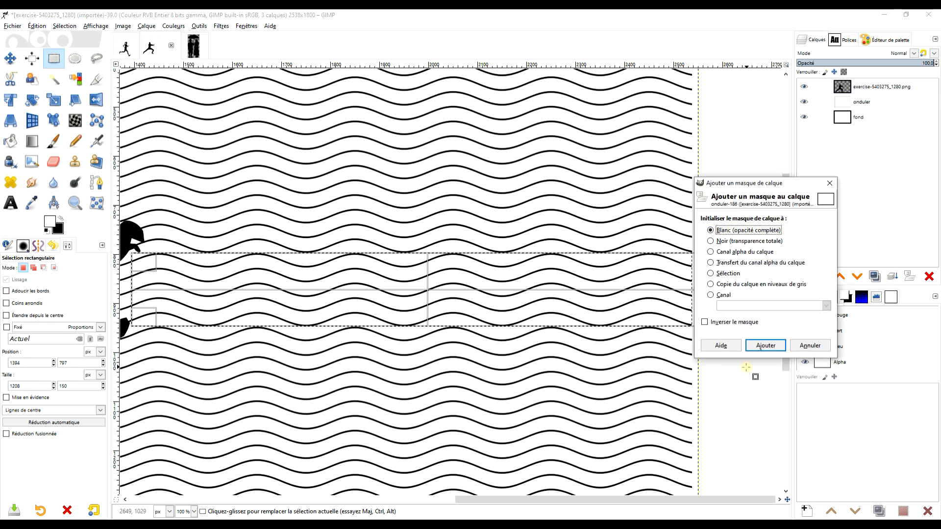
{"action": "left_click", "coordinate": [766, 346]}
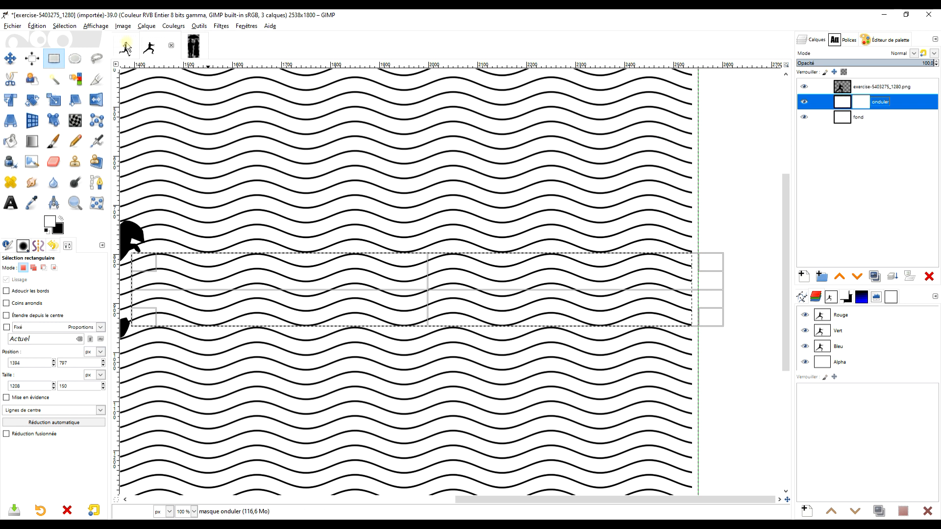
Fill the selected band of the onduler mask with the black background colour and drop the selection.
{"action": "left_click", "coordinate": [37, 26]}
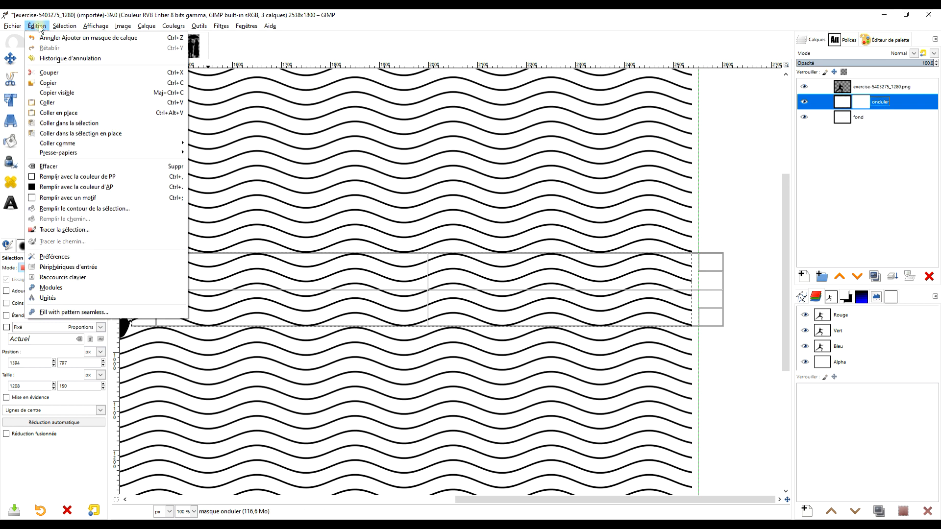
{"action": "left_click", "coordinate": [50, 187]}
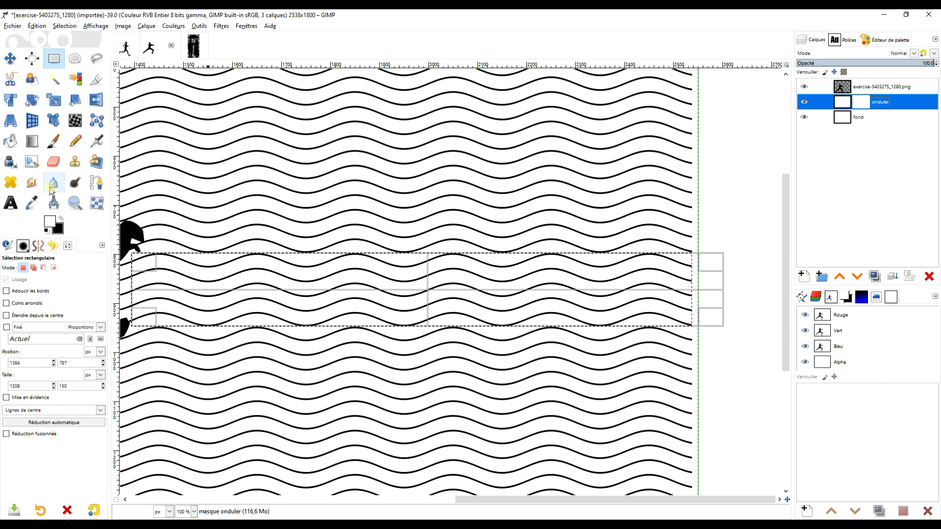
{"action": "left_click", "coordinate": [284, 145]}
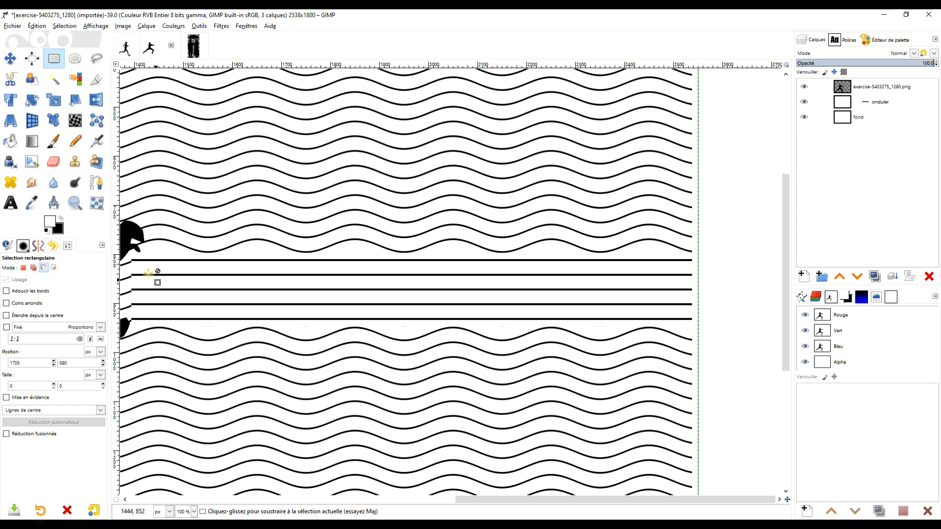
Paint white with the Paintbrush on the onduler layer's mask to join the five straight lines' starts to the wavy lines at the hands.
{"action": "left_click_drag", "start_coordinate": [149, 295], "coordinate": [185, 295]}
{"action": "scroll", "coordinate": [337, 269], "scroll_direction": "up", "scroll_amount": 3, "text": "ctrl"}
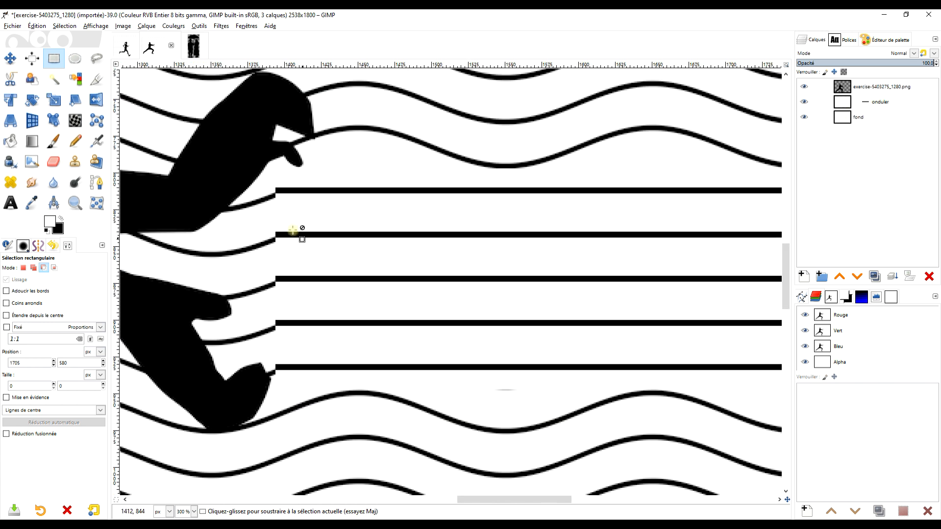
{"action": "left_click", "coordinate": [859, 100]}
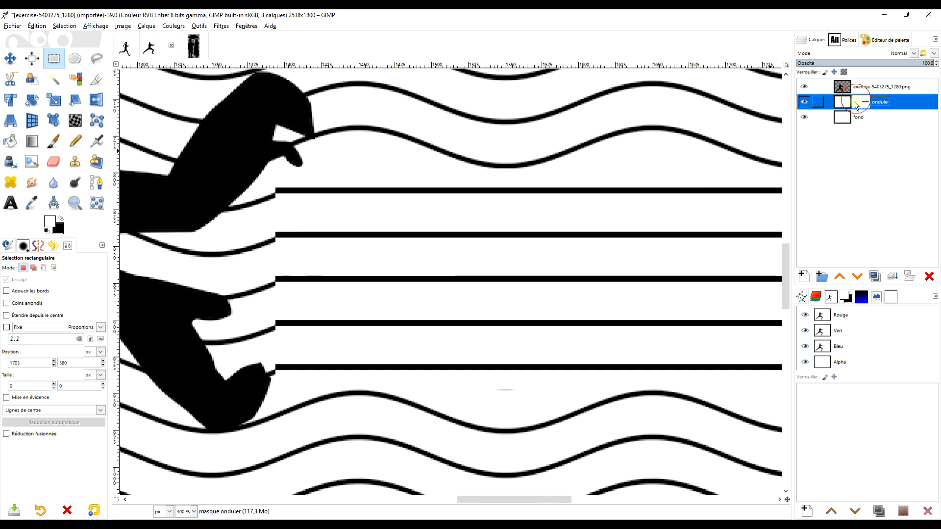
{"action": "left_click", "coordinate": [55, 141]}
{"action": "scroll", "coordinate": [294, 230], "scroll_direction": "up", "scroll_amount": 2, "text": "ctrl"}
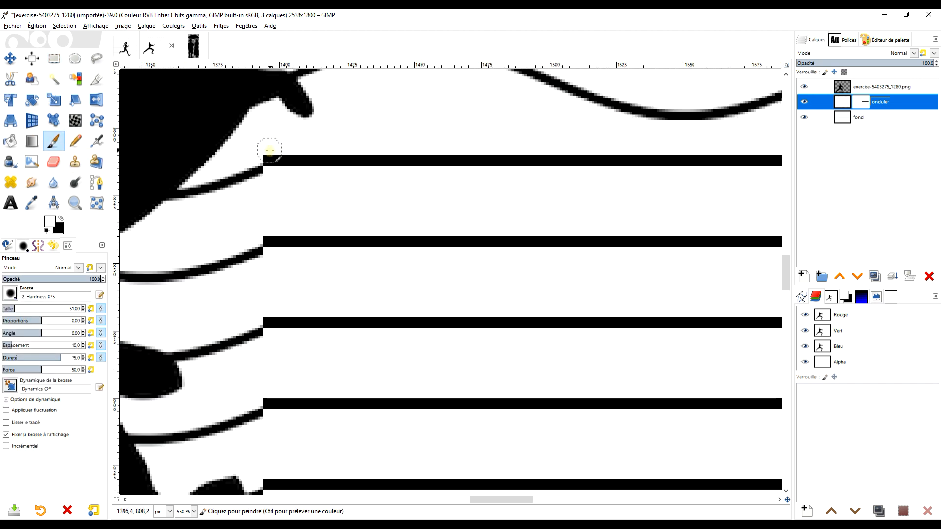
{"action": "mouse_move", "coordinate": [257, 169]}
{"action": "left_mouse_down"}
{"action": "mouse_move", "coordinate": [277, 148]}
{"action": "mouse_move", "coordinate": [265, 169]}
{"action": "mouse_move", "coordinate": [278, 168]}
{"action": "left_mouse_up"}
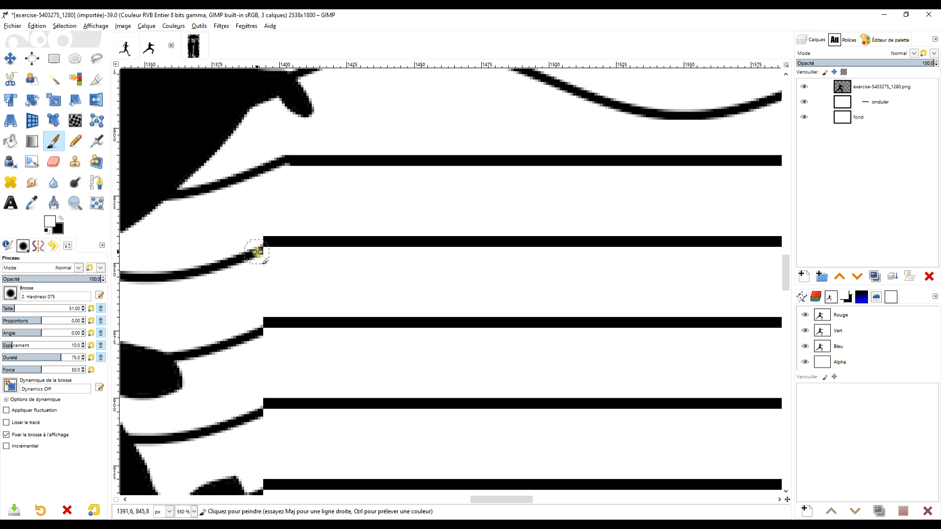
{"action": "mouse_move", "coordinate": [269, 247]}
{"action": "left_mouse_down"}
{"action": "mouse_move", "coordinate": [292, 245]}
{"action": "mouse_move", "coordinate": [279, 248]}
{"action": "left_mouse_up"}
{"action": "mouse_move", "coordinate": [249, 340]}
{"action": "left_mouse_down"}
{"action": "mouse_move", "coordinate": [335, 305]}
{"action": "mouse_move", "coordinate": [255, 329]}
{"action": "mouse_move", "coordinate": [256, 340]}
{"action": "mouse_move", "coordinate": [279, 325]}
{"action": "left_mouse_up"}
{"action": "scroll", "coordinate": [313, 359], "scroll_direction": "down", "scroll_amount": 3}
{"action": "scroll", "coordinate": [326, 315], "scroll_direction": "down", "scroll_amount": 3}
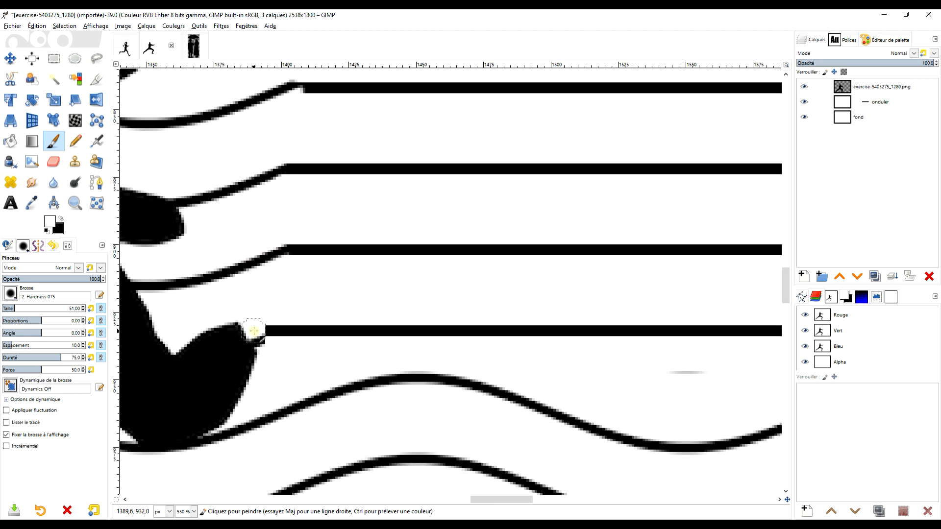
{"action": "left_click_drag", "start_coordinate": [266, 334], "coordinate": [294, 325]}
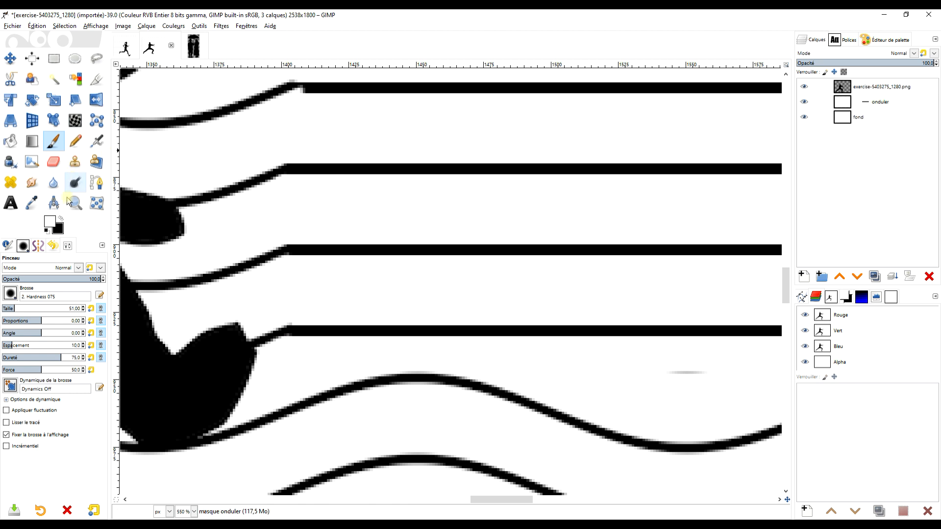
Swap the painting colour to black and paint out the small stray marks below the lowest straight line on the onduler mask.
{"action": "left_click", "coordinate": [61, 220]}
{"action": "scroll", "coordinate": [304, 167], "scroll_direction": "up", "scroll_amount": 3}
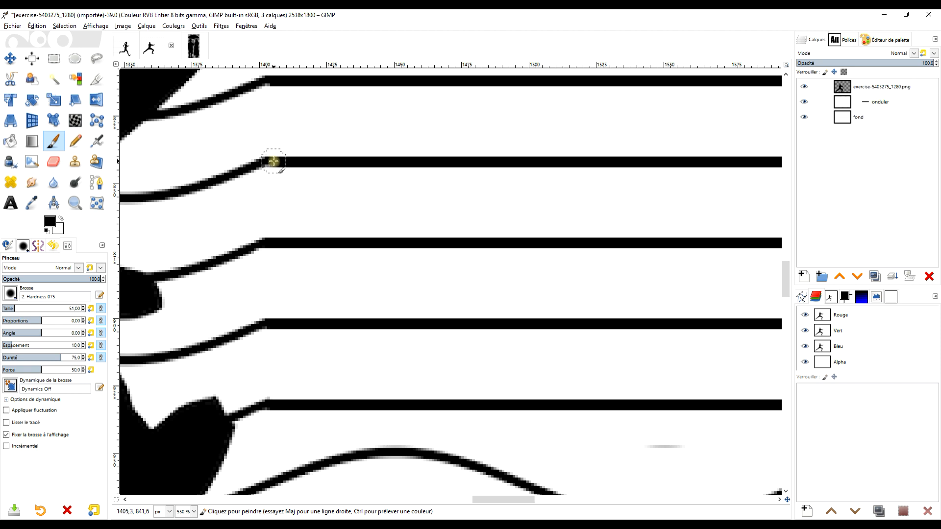
{"action": "scroll", "coordinate": [374, 196], "scroll_direction": "down", "scroll_amount": 3}
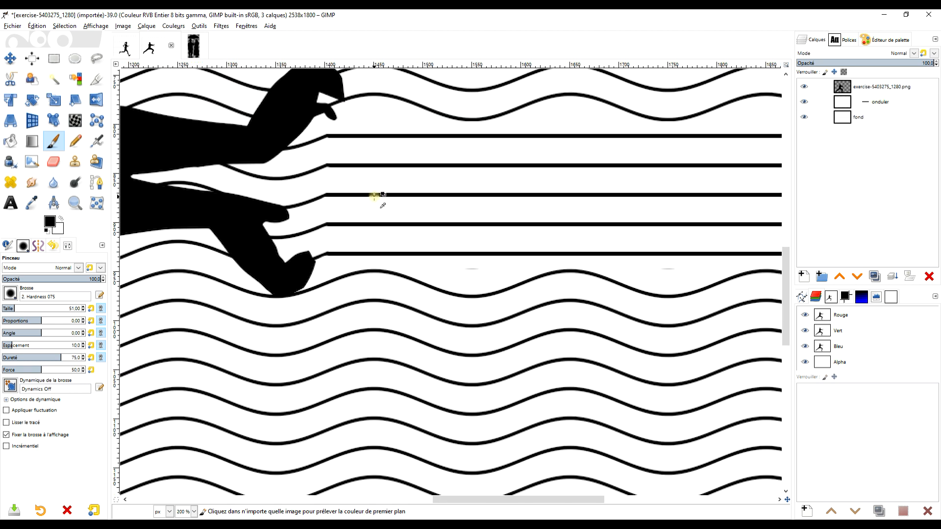
{"action": "scroll", "coordinate": [347, 205], "scroll_direction": "up", "scroll_amount": 5}
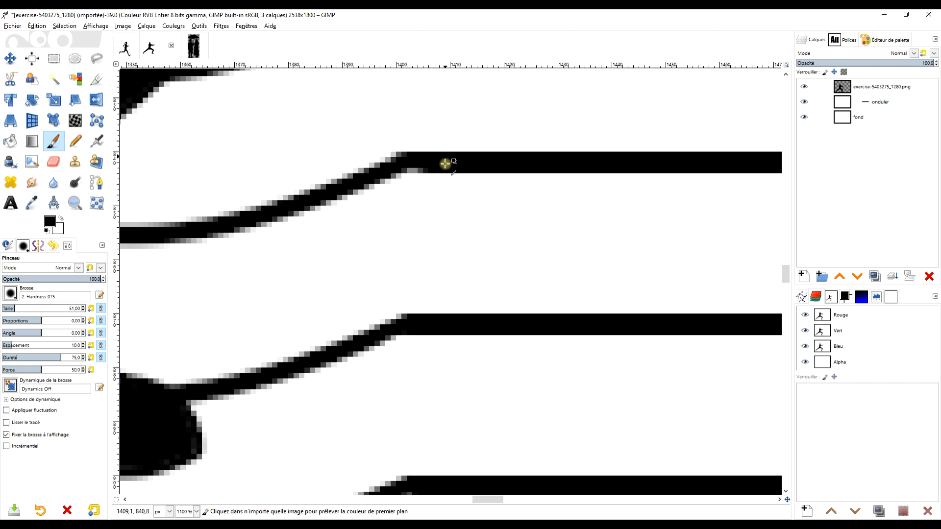
{"action": "scroll", "coordinate": [434, 271], "scroll_direction": "down", "scroll_amount": 4}
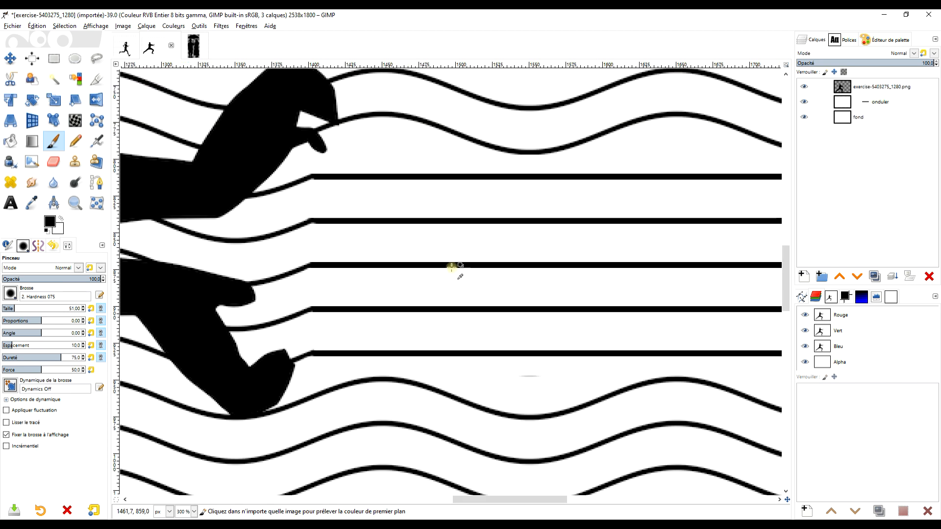
{"action": "scroll", "coordinate": [427, 283], "scroll_direction": "down", "scroll_amount": 3}
{"action": "left_click_drag", "start_coordinate": [564, 311], "coordinate": [468, 302]}
{"action": "scroll", "coordinate": [504, 309], "scroll_direction": "up", "scroll_amount": 3}
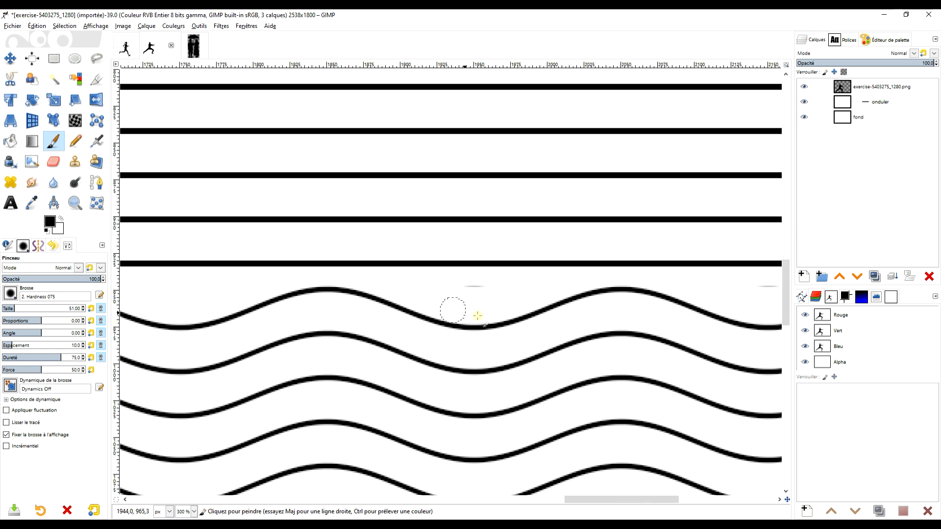
{"action": "left_click_drag", "start_coordinate": [455, 293], "coordinate": [508, 292]}
{"action": "left_click_drag", "start_coordinate": [569, 292], "coordinate": [220, 305]}
{"action": "left_click_drag", "start_coordinate": [397, 302], "coordinate": [453, 303]}
{"action": "left_click_drag", "start_coordinate": [595, 311], "coordinate": [327, 310]}
{"action": "left_click_drag", "start_coordinate": [431, 300], "coordinate": [487, 299]}
{"action": "left_click_drag", "start_coordinate": [551, 261], "coordinate": [237, 263]}
{"action": "left_click_drag", "start_coordinate": [317, 162], "coordinate": [511, 283]}
{"action": "left_click_drag", "start_coordinate": [226, 355], "coordinate": [427, 321]}
{"action": "left_click_drag", "start_coordinate": [258, 341], "coordinate": [439, 326]}
{"action": "left_click_drag", "start_coordinate": [247, 323], "coordinate": [429, 312]}
{"action": "left_click_drag", "start_coordinate": [284, 315], "coordinate": [505, 304]}
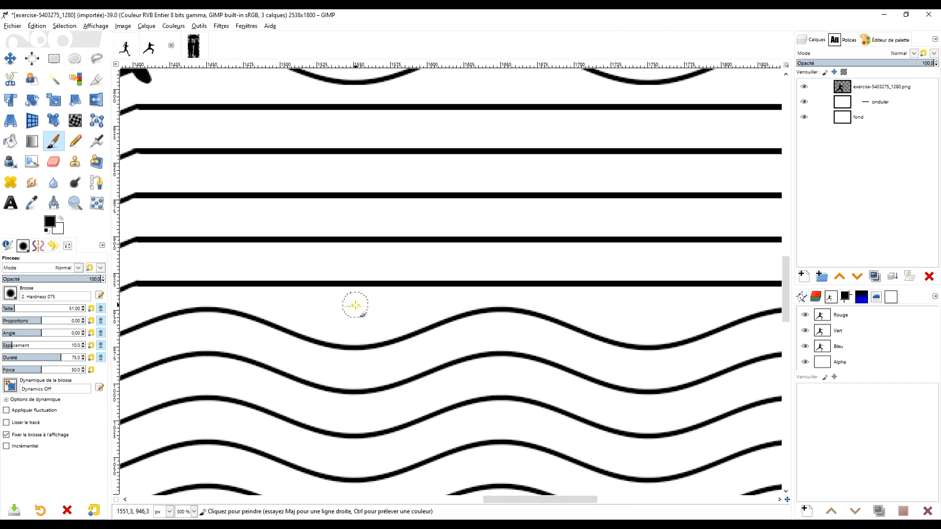
{"action": "scroll", "coordinate": [330, 307], "scroll_direction": "down", "scroll_amount": 4}
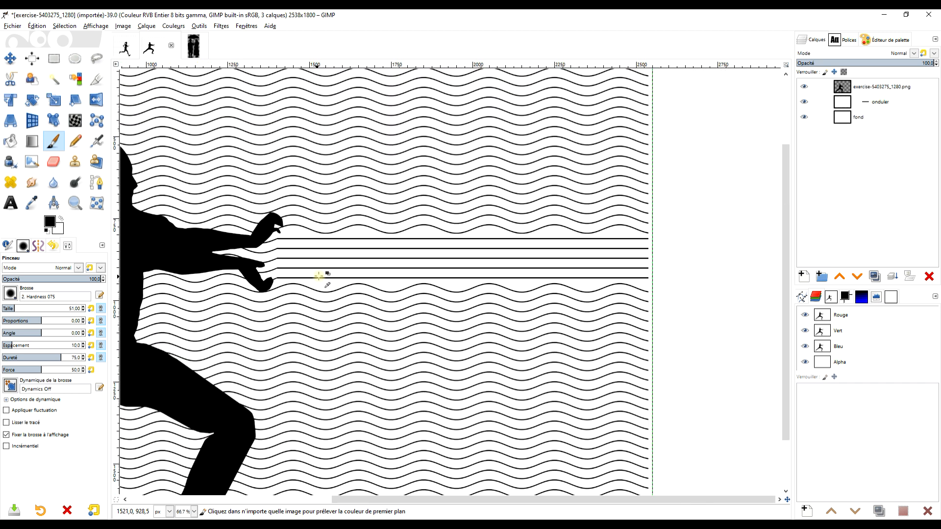
{"action": "scroll", "coordinate": [384, 271], "scroll_direction": "down", "scroll_amount": 3}
{"action": "scroll", "coordinate": [372, 268], "scroll_direction": "up", "scroll_amount": 2}
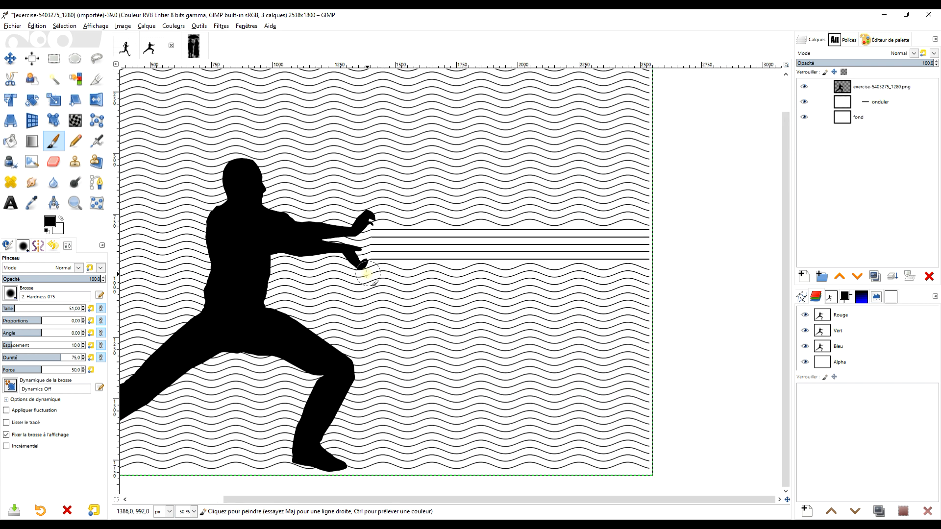
{"action": "scroll", "coordinate": [461, 291], "scroll_direction": "down", "scroll_amount": 2}
{"action": "key", "text": "z"}
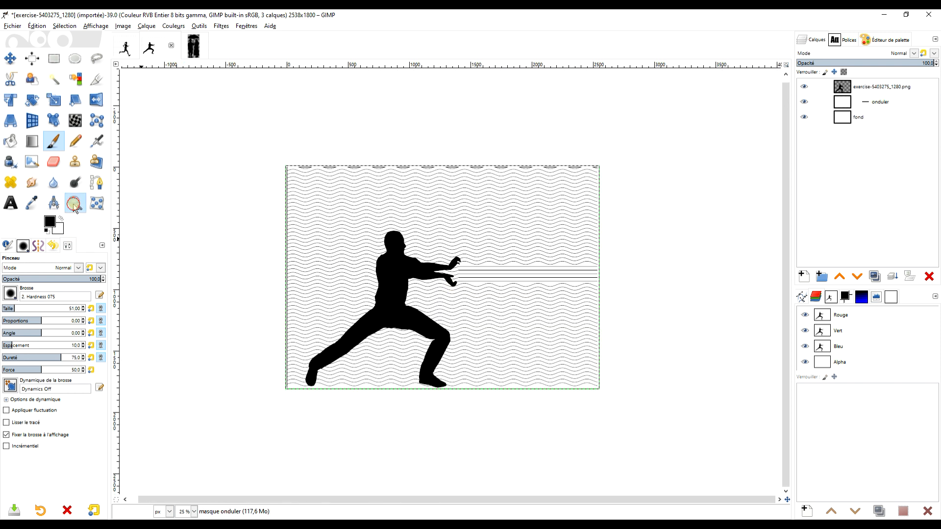
{"action": "left_click_drag", "start_coordinate": [280, 161], "coordinate": [607, 397]}
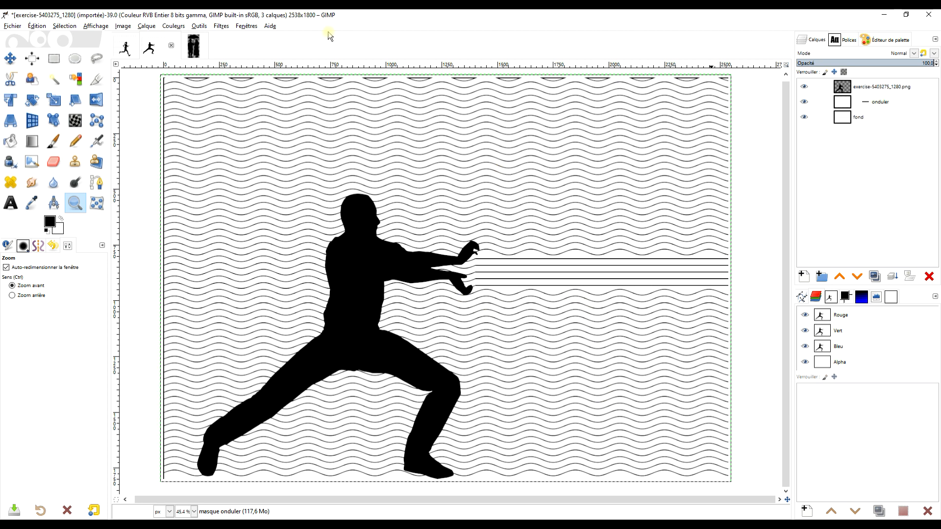
Switch to the couple-6108940 image and set its canvas size to 1920 × 3840 px.
{"action": "left_click", "coordinate": [198, 46]}
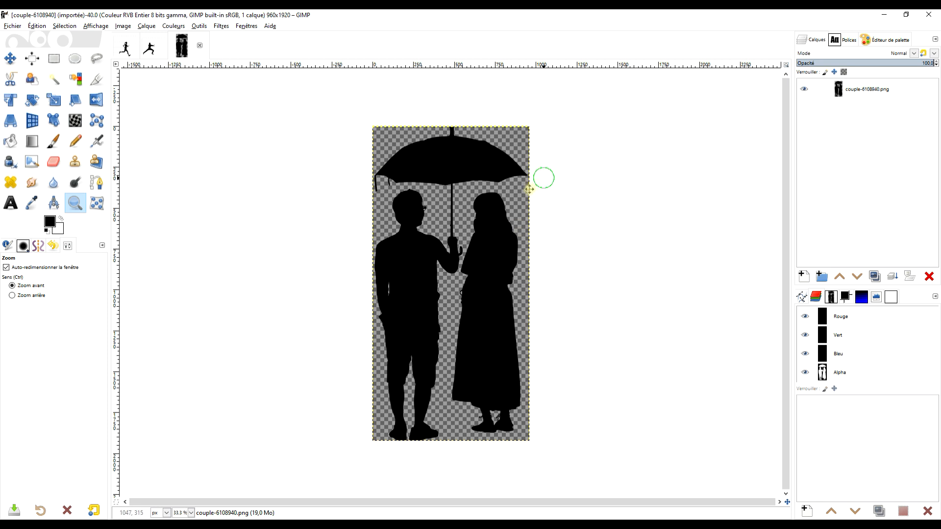
{"action": "left_click_drag", "start_coordinate": [541, 176], "coordinate": [499, 218]}
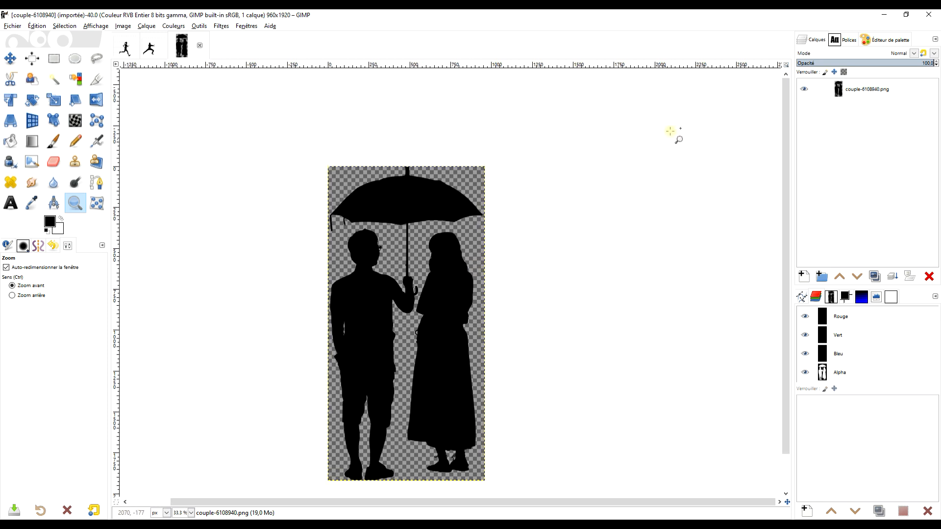
{"action": "left_click", "coordinate": [123, 26]}
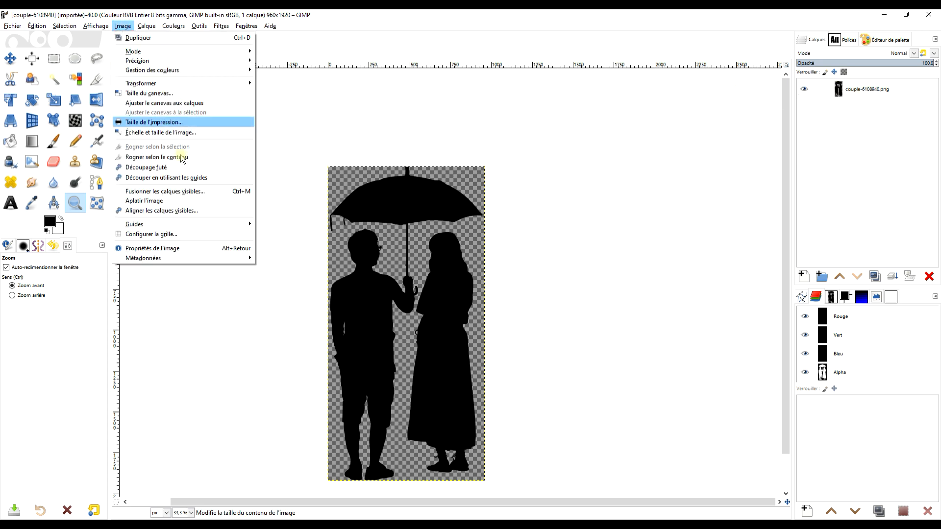
{"action": "left_click", "coordinate": [185, 94]}
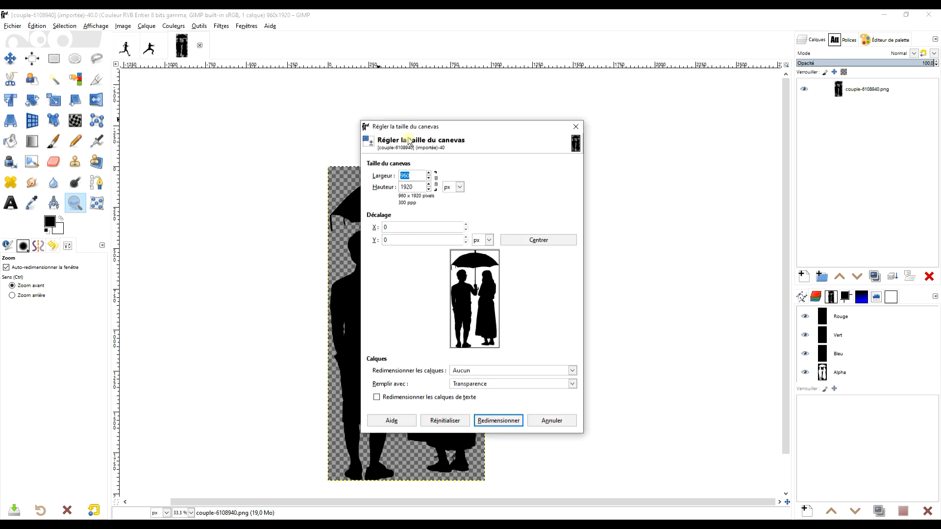
{"action": "left_click", "coordinate": [412, 176]}
{"action": "type", "text": "*"}
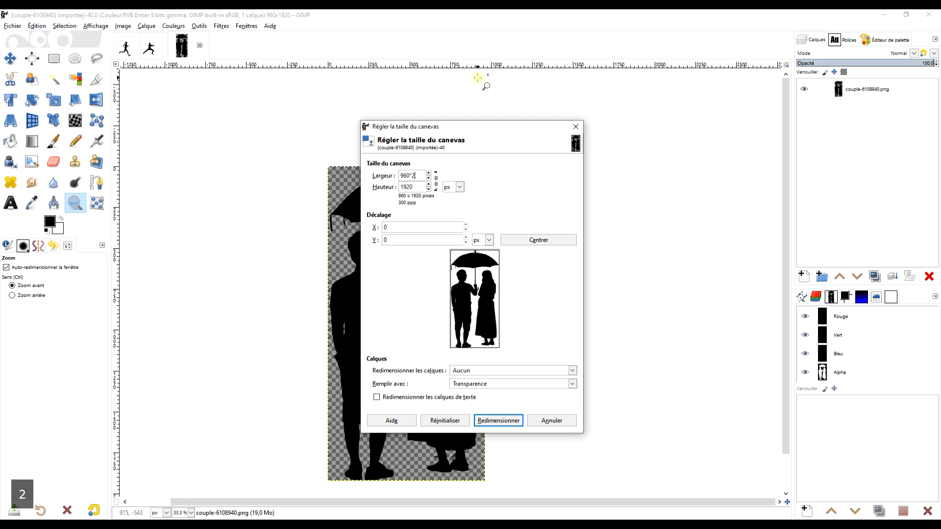
{"action": "key", "text": "Tab"}
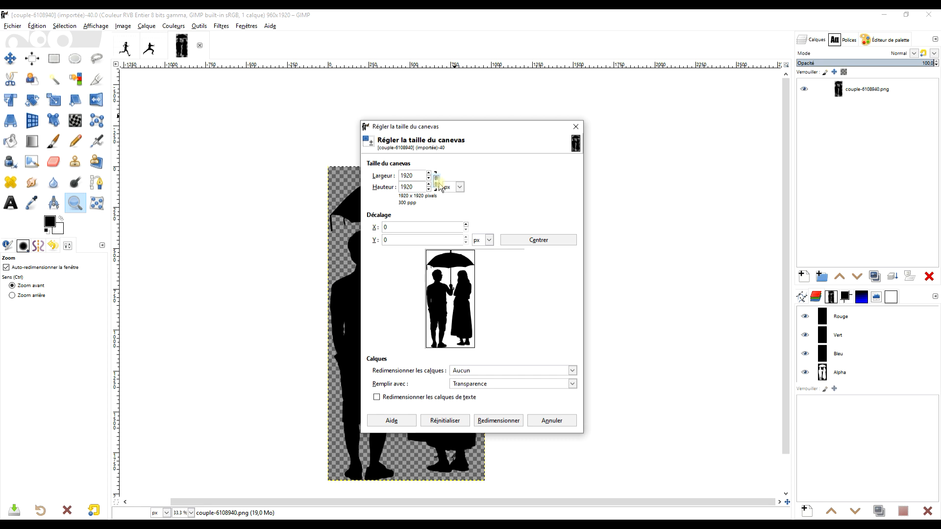
{"action": "left_click", "coordinate": [416, 188]}
{"action": "left_click_drag", "start_coordinate": [416, 187], "coordinate": [370, 187]}
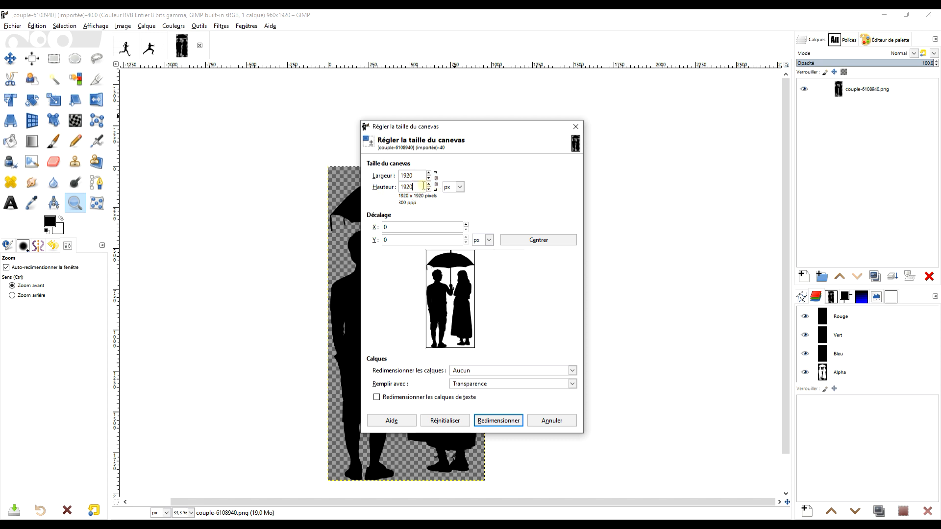
{"action": "type", "text": "*"}
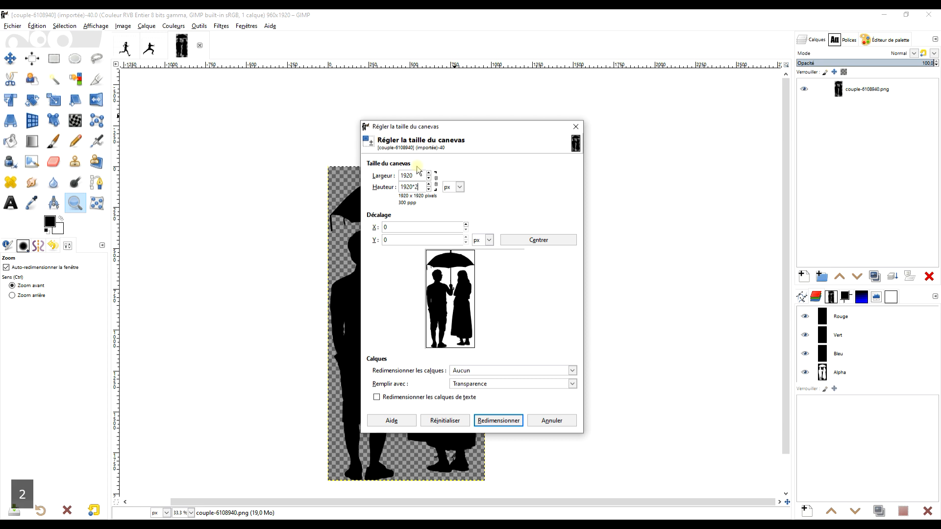
Offset the couple to X 633, Y 1920 at the bottom of the enlarged canvas and apply the resize.
{"action": "left_click", "coordinate": [410, 175]}
{"action": "left_click_drag", "start_coordinate": [452, 263], "coordinate": [482, 329]}
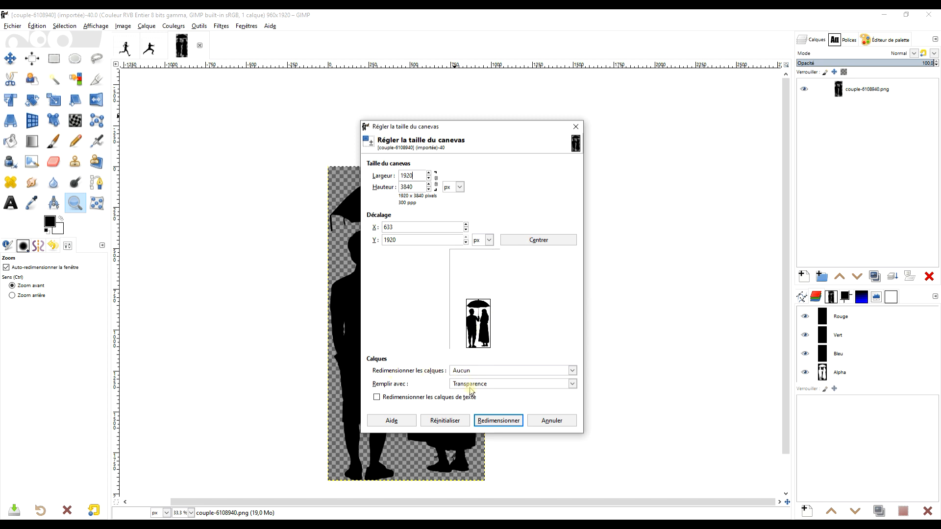
{"action": "left_click", "coordinate": [498, 421]}
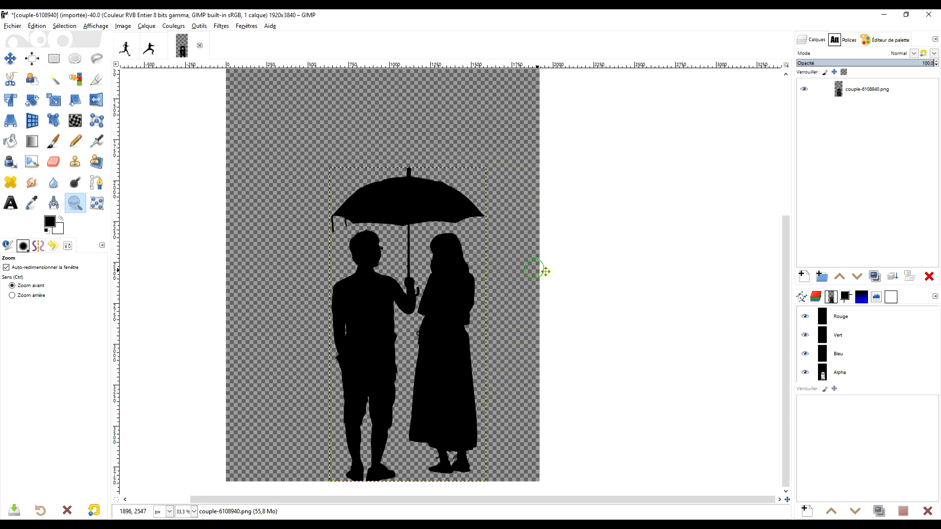
Centre the couple layer horizontally relative to the image with the Alignment tool.
{"action": "left_click", "coordinate": [548, 239], "text": "ctrl"}
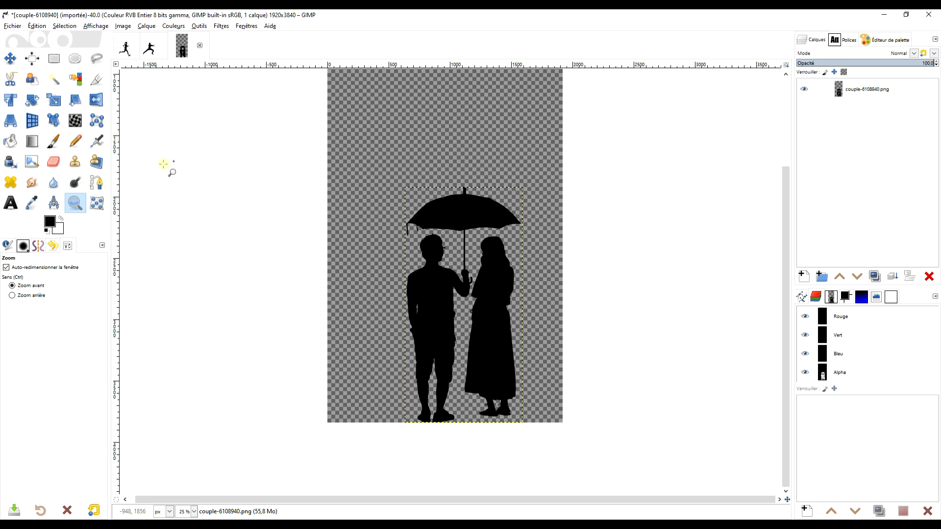
{"action": "left_click", "coordinate": [32, 60]}
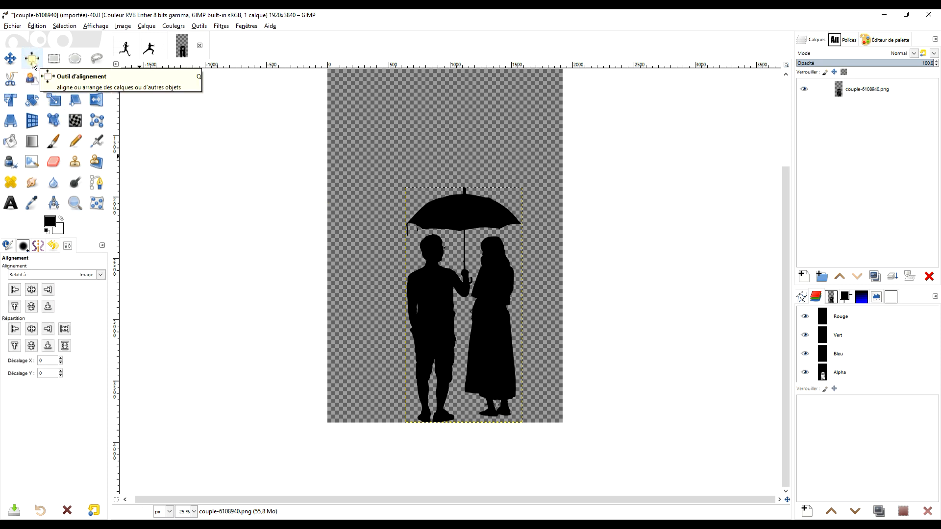
{"action": "left_click", "coordinate": [458, 261]}
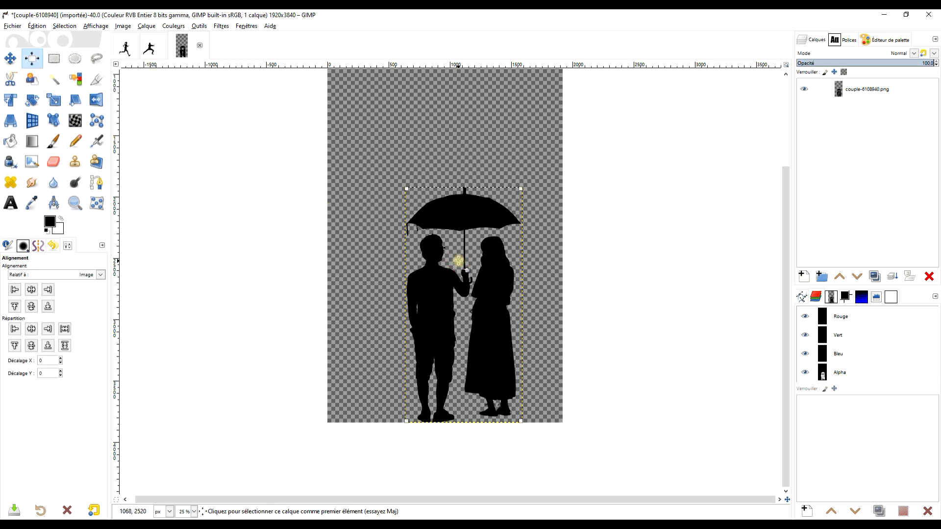
{"action": "left_click", "coordinate": [35, 294]}
Crop the couple image to 1920 × 2844 px, keeping the full width and trimming empty space above the umbrella.
{"action": "left_click_drag", "start_coordinate": [455, 185], "coordinate": [421, 227]}
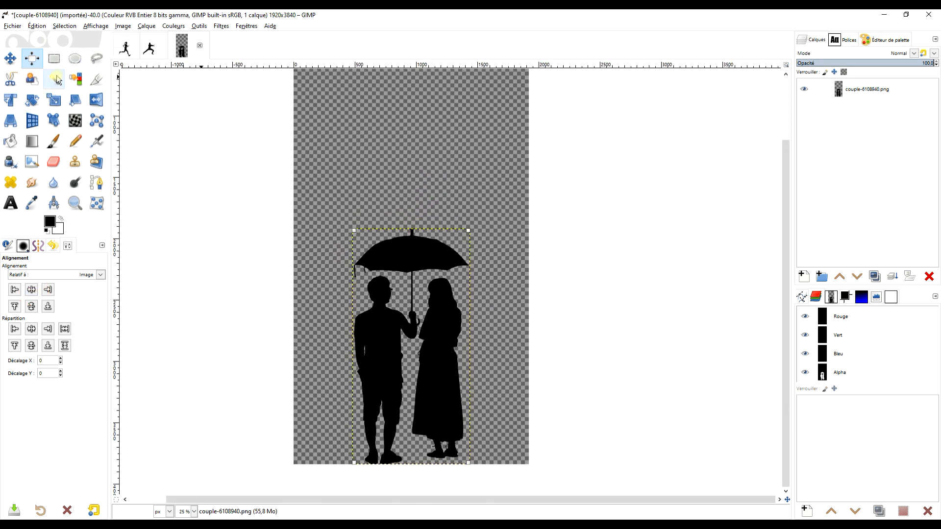
{"action": "left_click", "coordinate": [97, 79]}
{"action": "left_click_drag", "start_coordinate": [299, 127], "coordinate": [534, 512]}
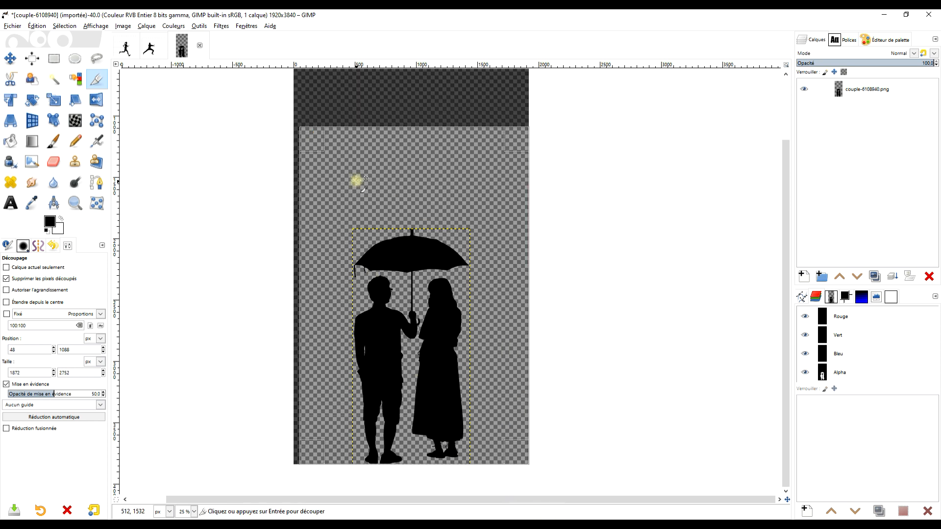
{"action": "left_click_drag", "start_coordinate": [315, 143], "coordinate": [304, 132]}
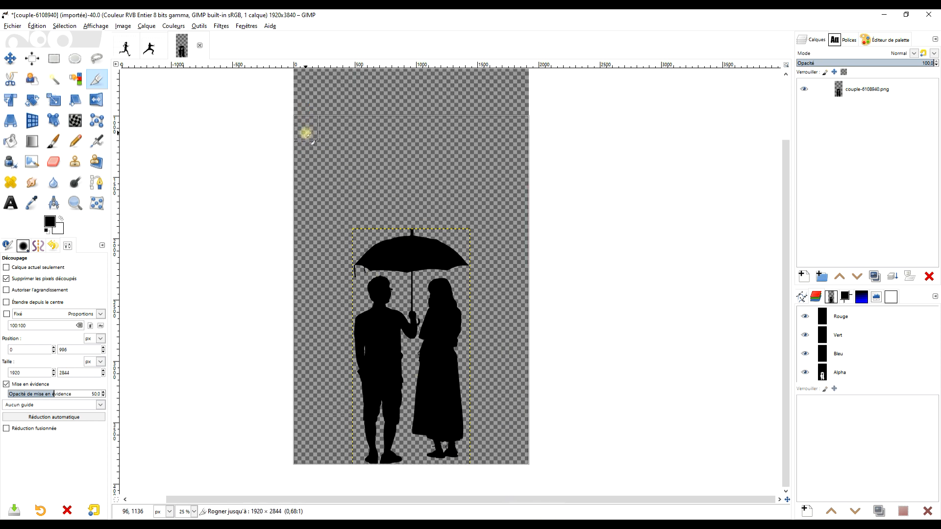
{"action": "left_click_drag", "start_coordinate": [387, 132], "coordinate": [386, 126]}
{"action": "left_click", "coordinate": [413, 174]}
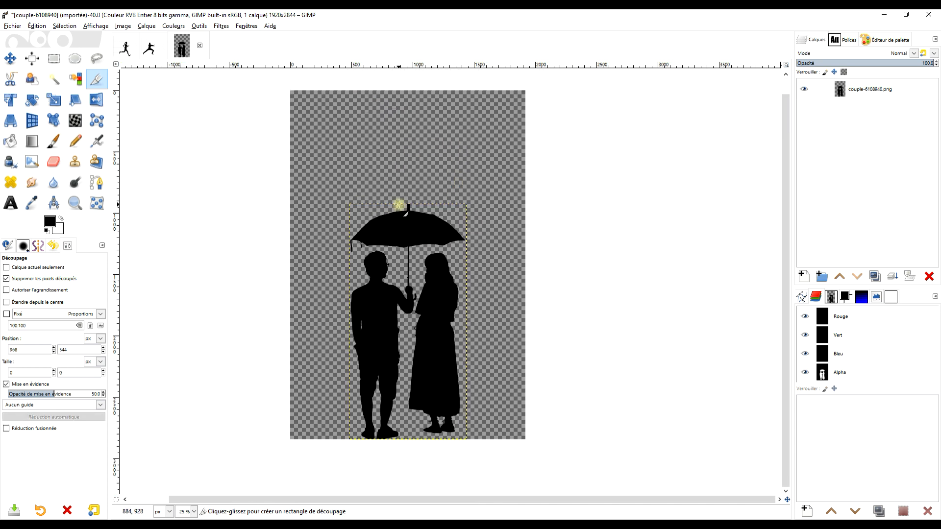
Add a white full-size layer named fond and lower it beneath the couple layer.
{"action": "key", "text": "z"}
{"action": "left_click_drag", "start_coordinate": [279, 81], "coordinate": [548, 454]}
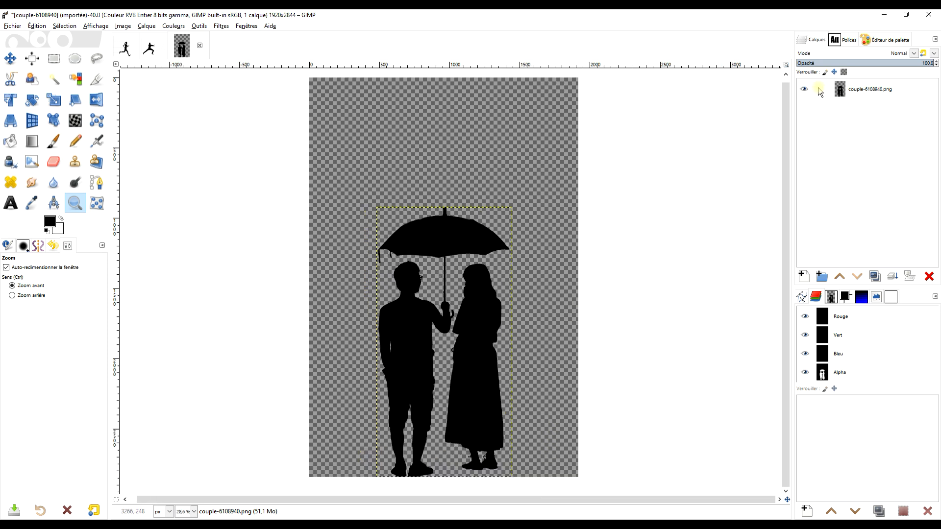
{"action": "left_click", "coordinate": [896, 90]}
{"action": "left_click", "coordinate": [804, 277]}
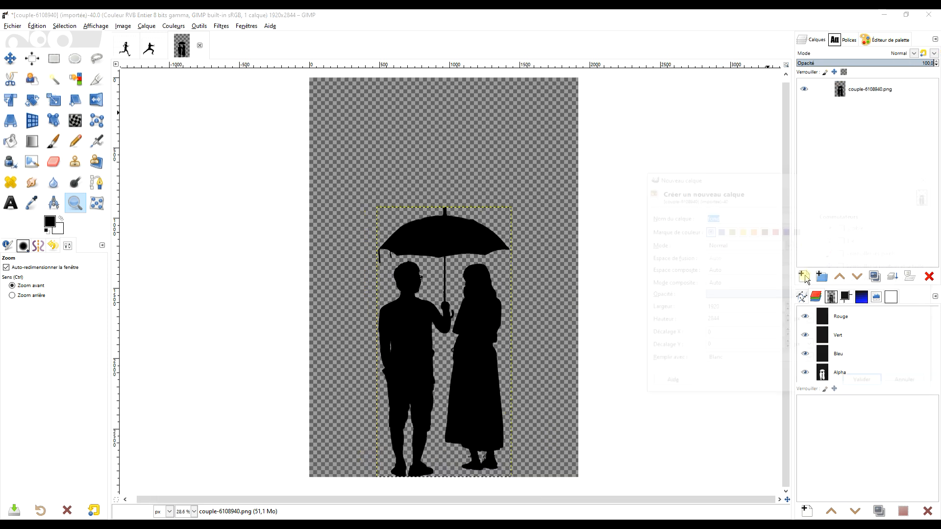
{"action": "left_click", "coordinate": [858, 385]}
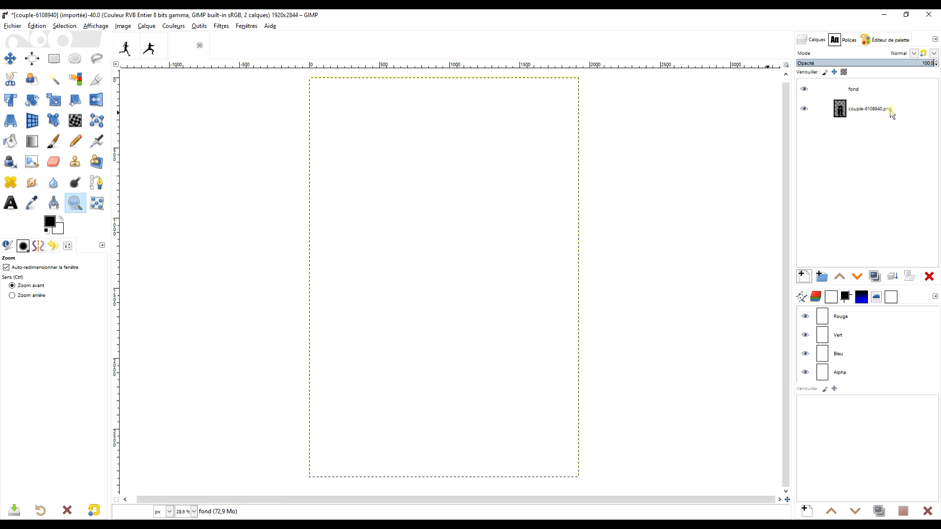
{"action": "left_click", "coordinate": [857, 277]}
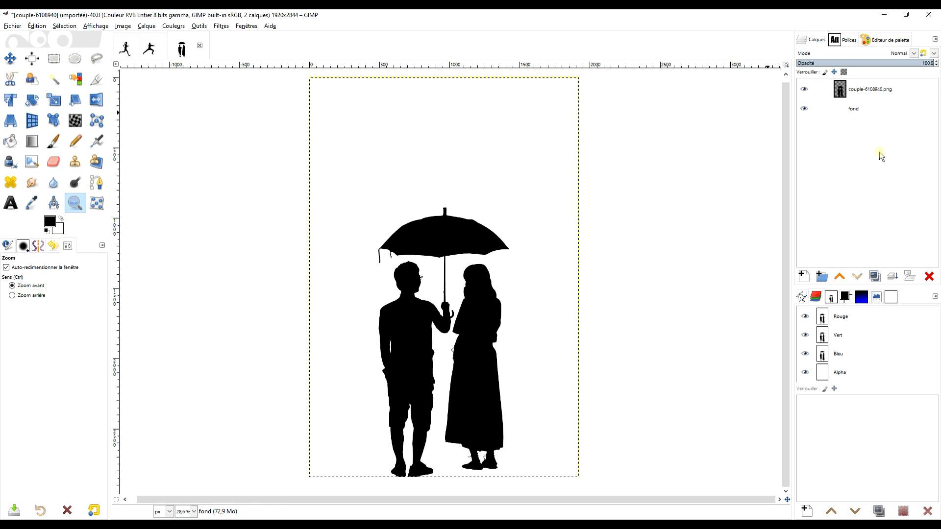
Apply the Damier (checkerboard) render filter to the fond layer with independent cell dimensions and the height set to 2850 px.
{"action": "left_click", "coordinate": [218, 27]}
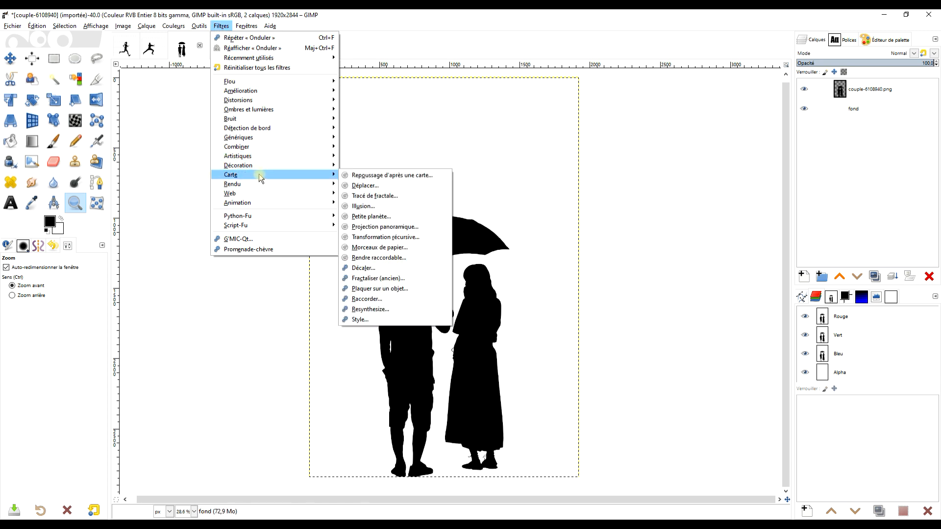
{"action": "mouse_move", "coordinate": [260, 186]}
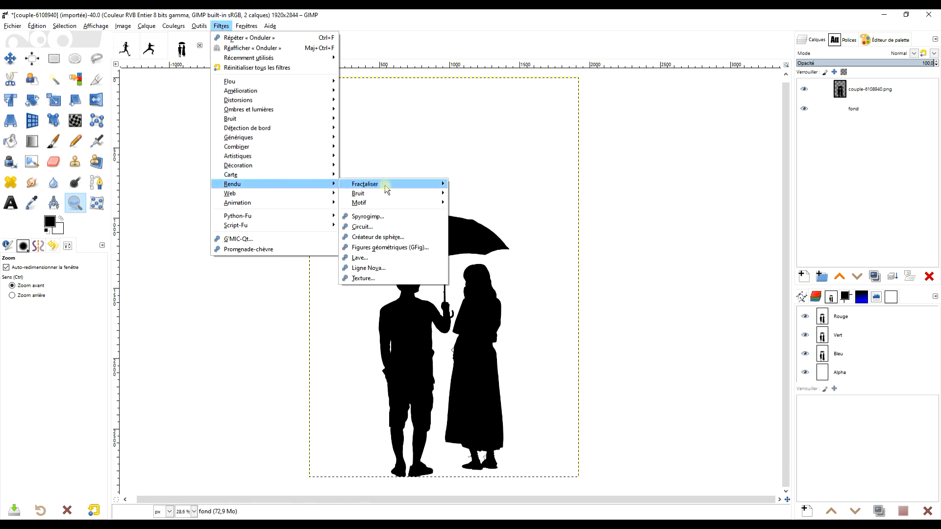
{"action": "mouse_move", "coordinate": [390, 207]}
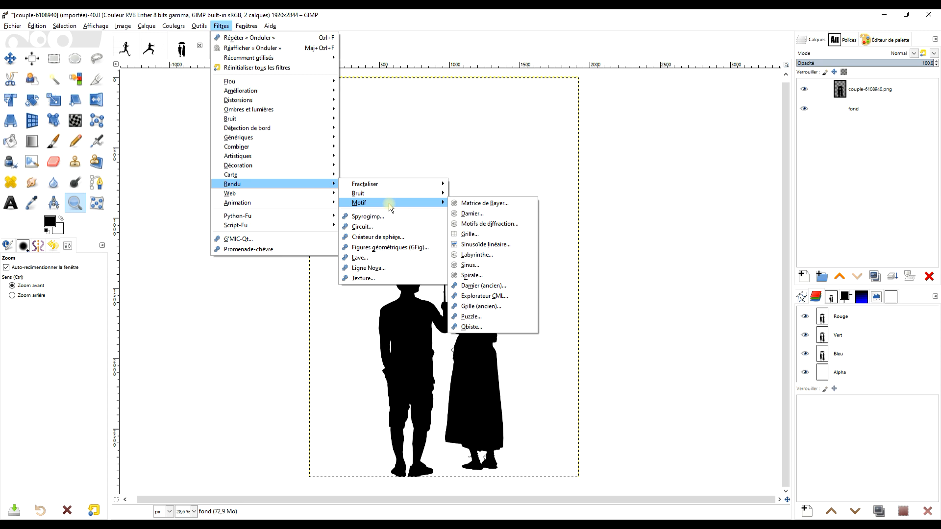
{"action": "left_click", "coordinate": [473, 214]}
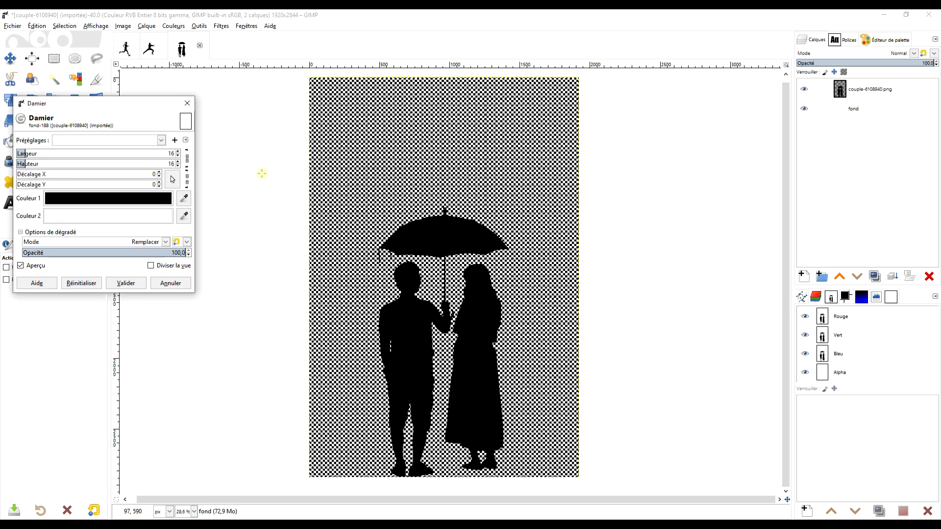
{"action": "left_click", "coordinate": [187, 161]}
{"action": "left_click_drag", "start_coordinate": [35, 166], "coordinate": [165, 164]}
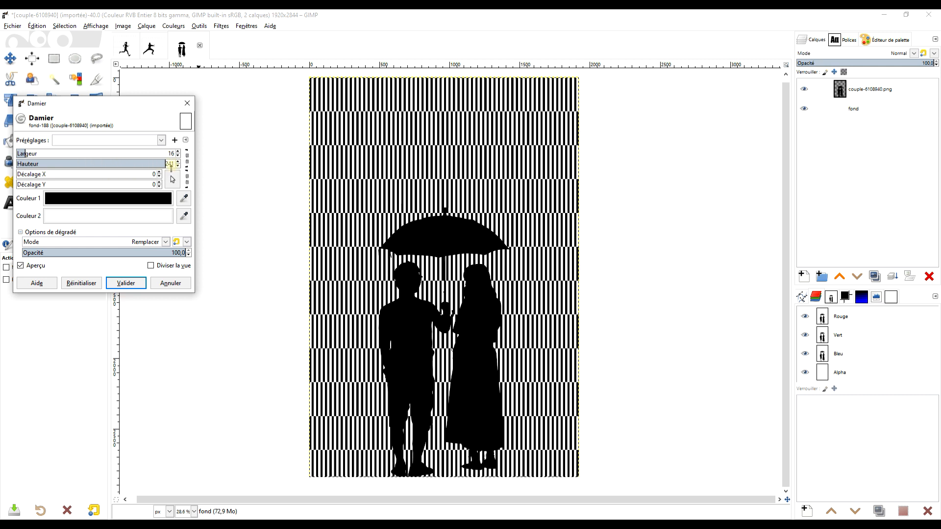
{"action": "left_click", "coordinate": [171, 167]}
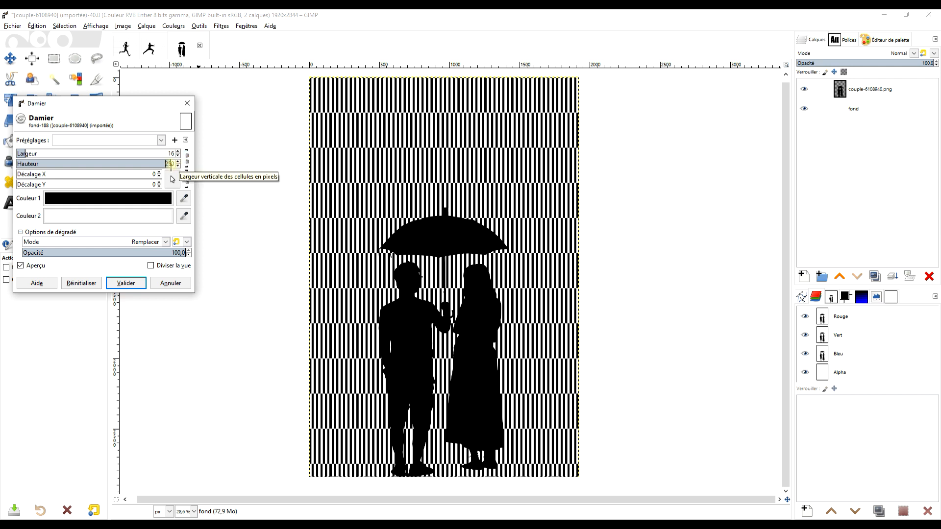
{"action": "double_click", "coordinate": [171, 163]}
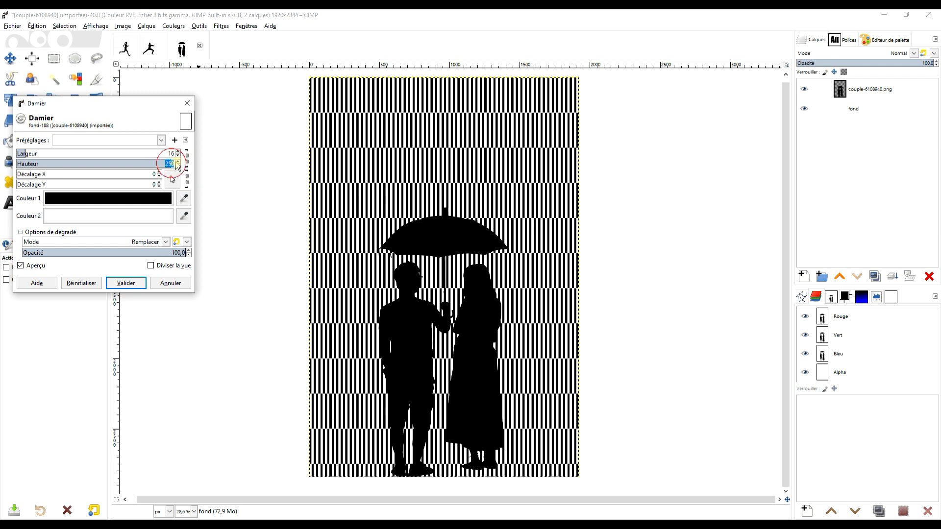
{"action": "key", "text": "Delete"}
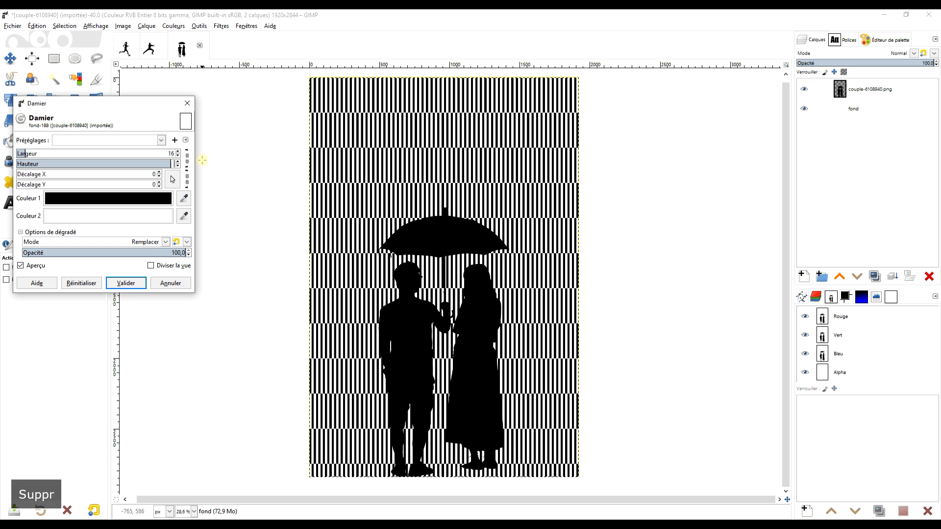
{"action": "type", "text": "2850"}
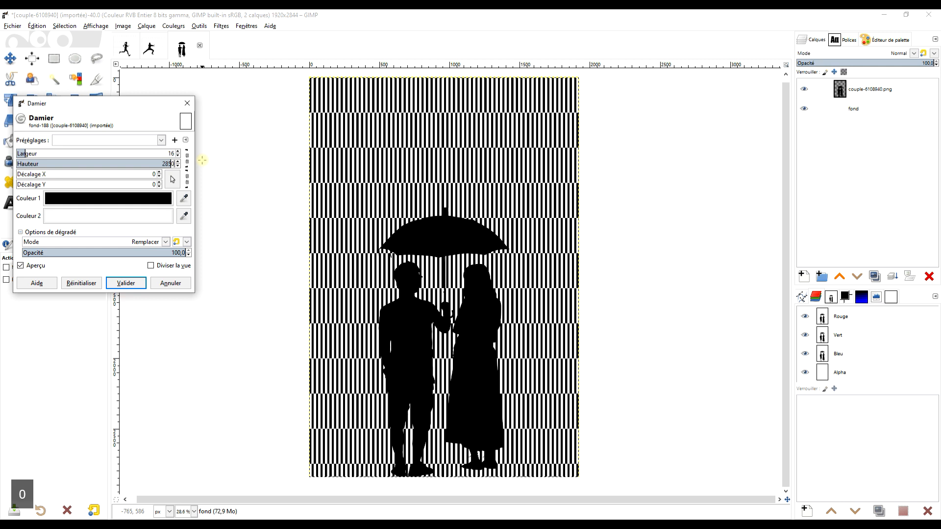
{"action": "key", "text": "Return"}
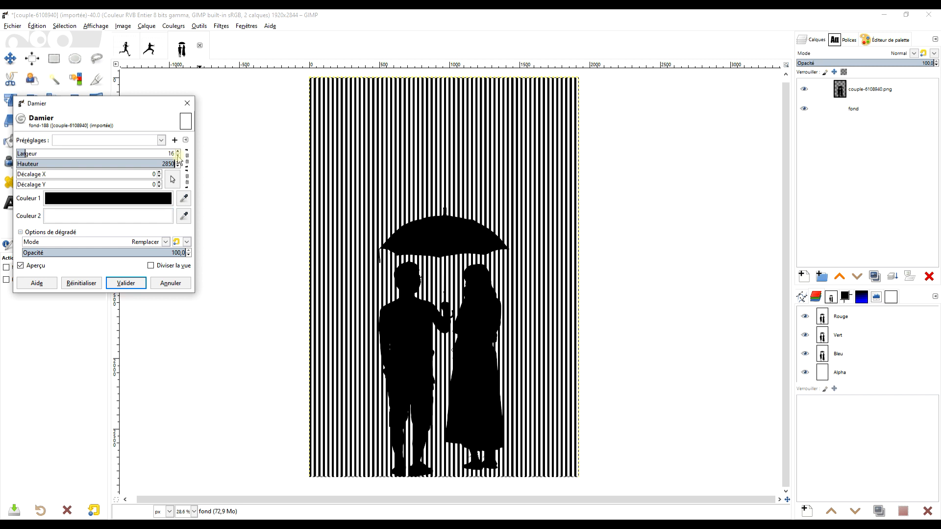
Reduce the checkerboard cell width to 7 px and apply the filter to make thin vertical stripes.
{"action": "left_click", "coordinate": [178, 156]}
{"action": "left_click", "coordinate": [177, 156]}
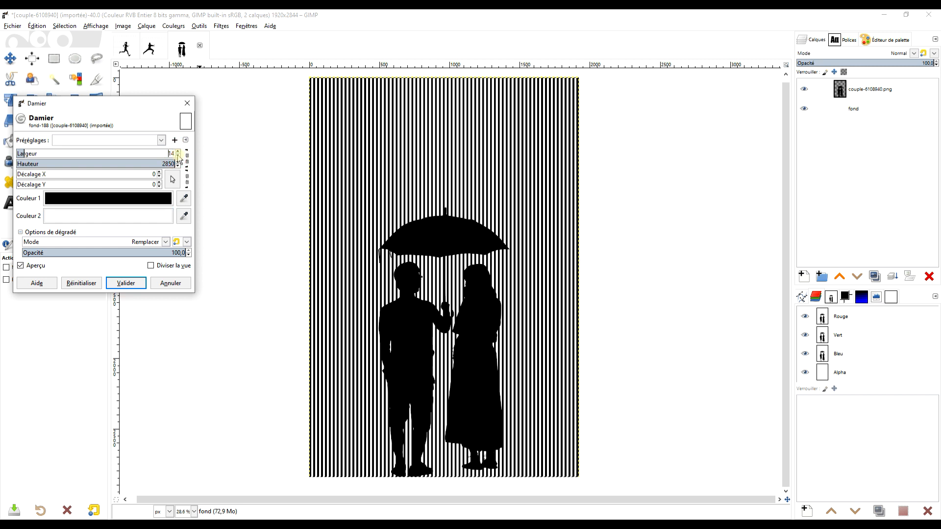
{"action": "left_click", "coordinate": [177, 156]}
{"action": "left_click", "coordinate": [178, 156]}
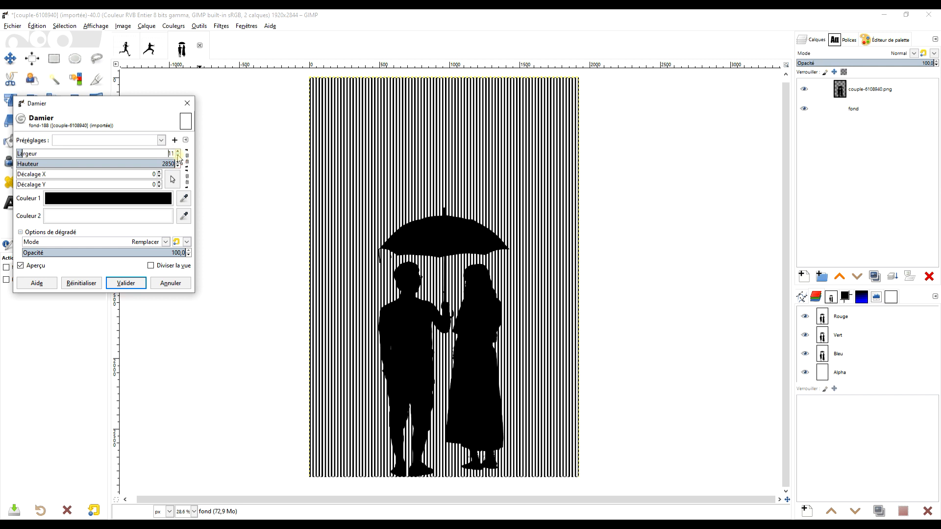
{"action": "left_click", "coordinate": [177, 156]}
{"action": "left_click", "coordinate": [178, 155]}
{"action": "left_click", "coordinate": [177, 156]}
{"action": "left_click", "coordinate": [178, 155]}
{"action": "left_click", "coordinate": [178, 156]}
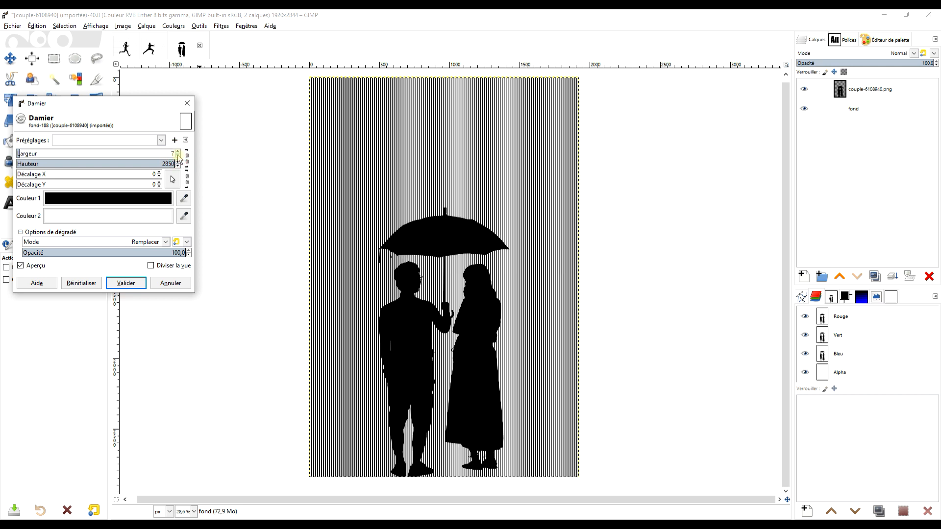
{"action": "left_click", "coordinate": [178, 151]}
{"action": "left_click", "coordinate": [126, 283]}
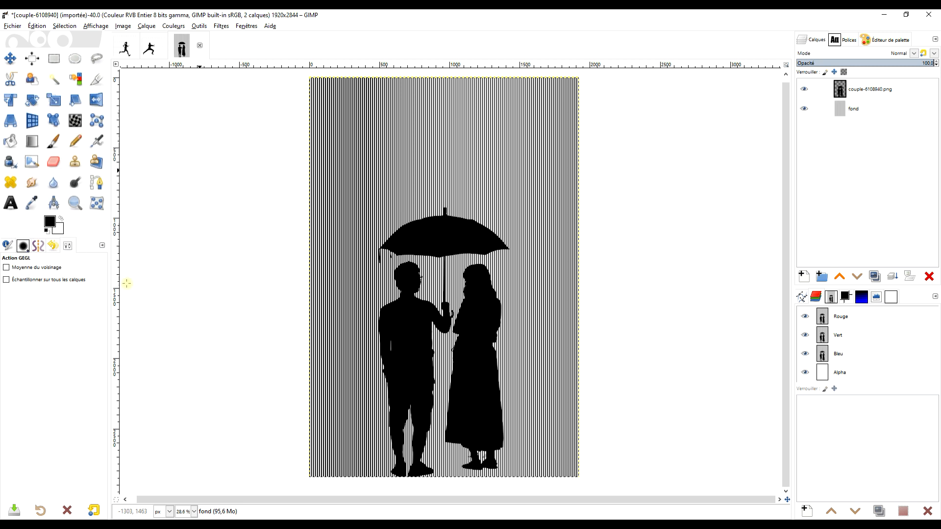
Add a white 1920 × 2844 px layer above the striped background and name it calme.
{"action": "left_click_drag", "start_coordinate": [537, 287], "coordinate": [517, 245]}
{"action": "scroll", "coordinate": [503, 250], "scroll_direction": "up", "scroll_amount": 2}
{"action": "scroll", "coordinate": [488, 260], "scroll_direction": "down", "scroll_amount": 1}
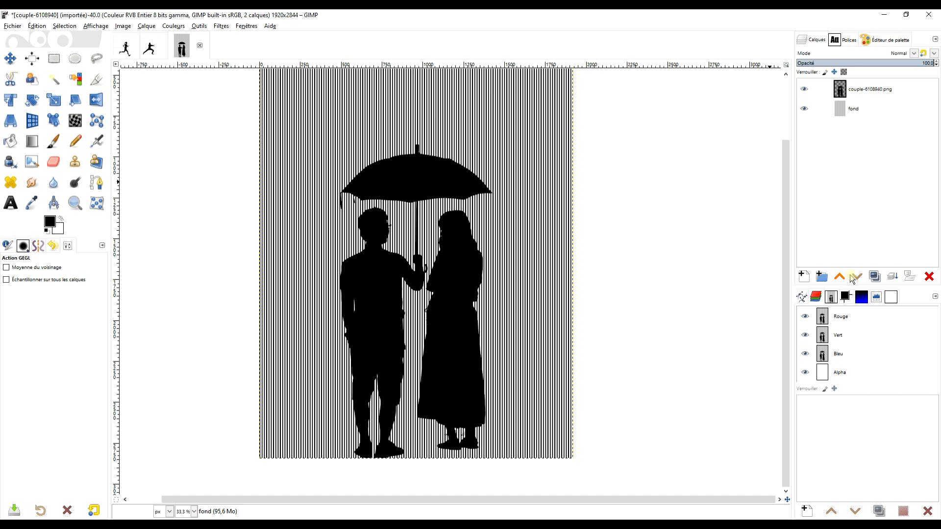
{"action": "left_click", "coordinate": [805, 278]}
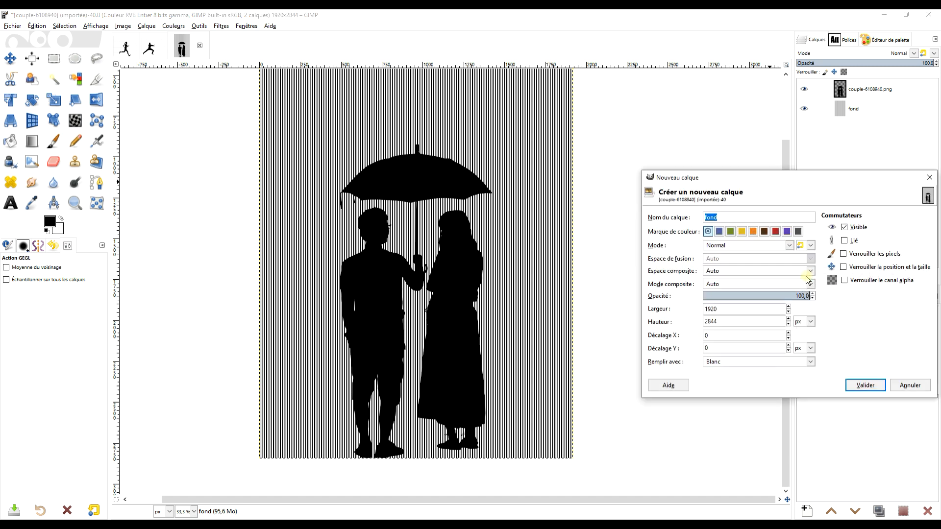
{"action": "left_click", "coordinate": [864, 385]}
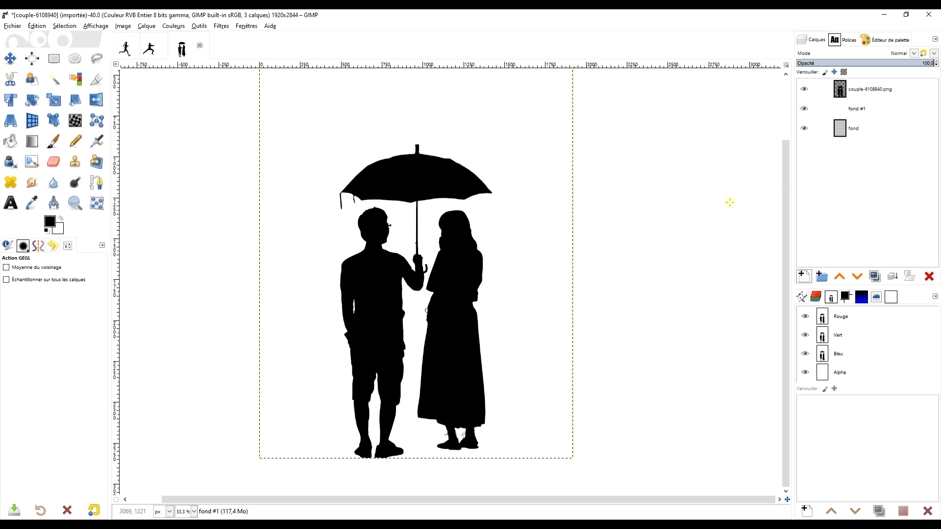
{"action": "scroll", "coordinate": [412, 219], "scroll_direction": "up", "scroll_amount": 2, "text": "ctrl"}
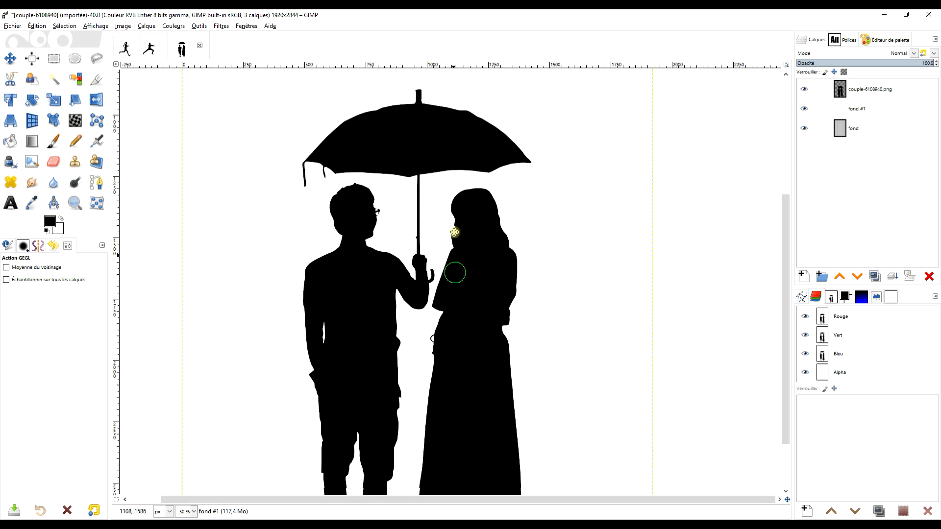
{"action": "double_click", "coordinate": [854, 111]}
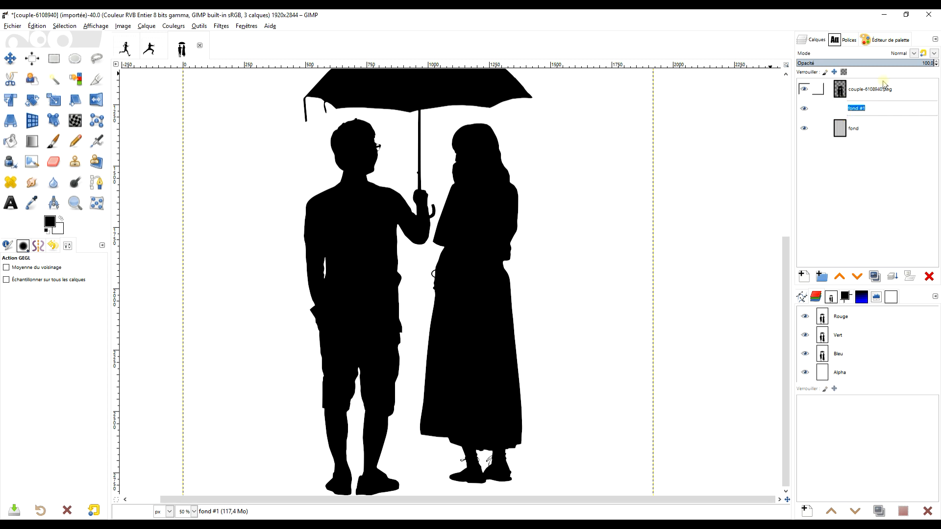
{"action": "type", "text": "calme"}
{"action": "key", "text": "Return"}
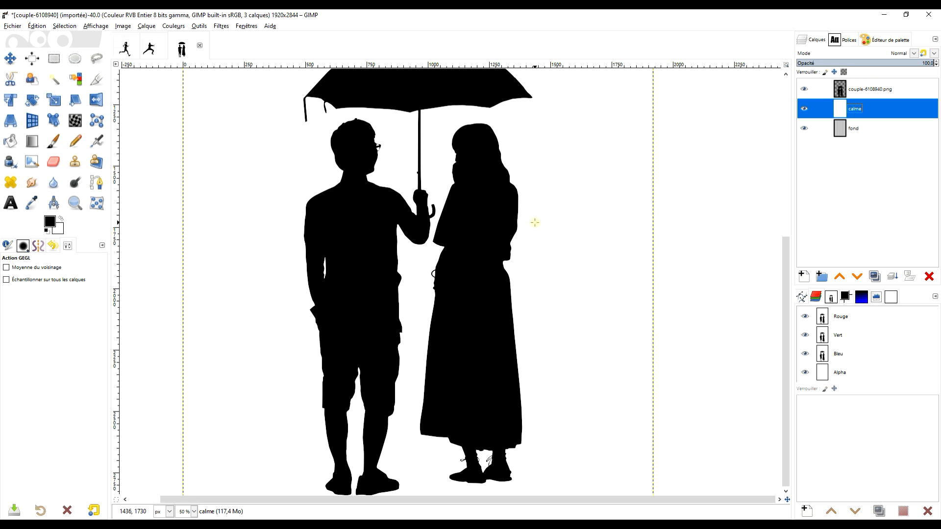
Add a black, fully transparent layer mask to the calme layer.
{"action": "right_click", "coordinate": [840, 112]}
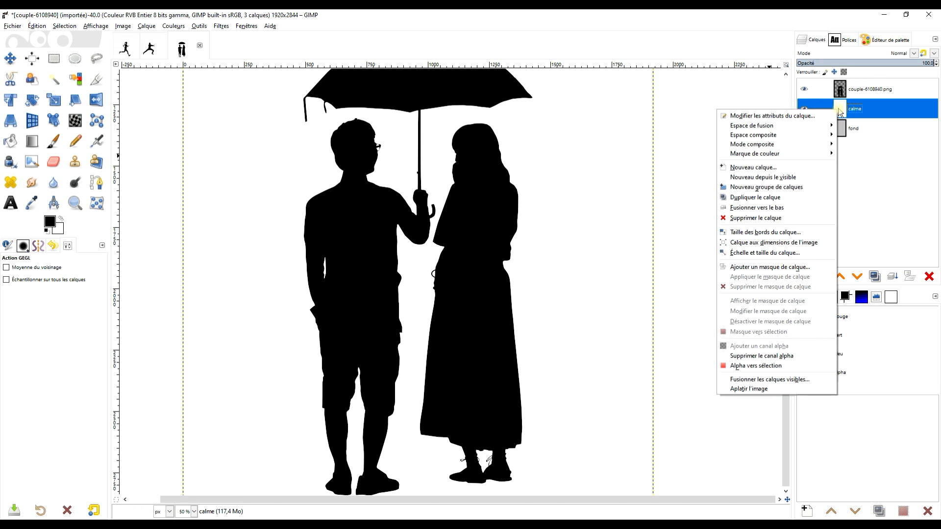
{"action": "left_click", "coordinate": [786, 269]}
{"action": "left_click", "coordinate": [760, 251]}
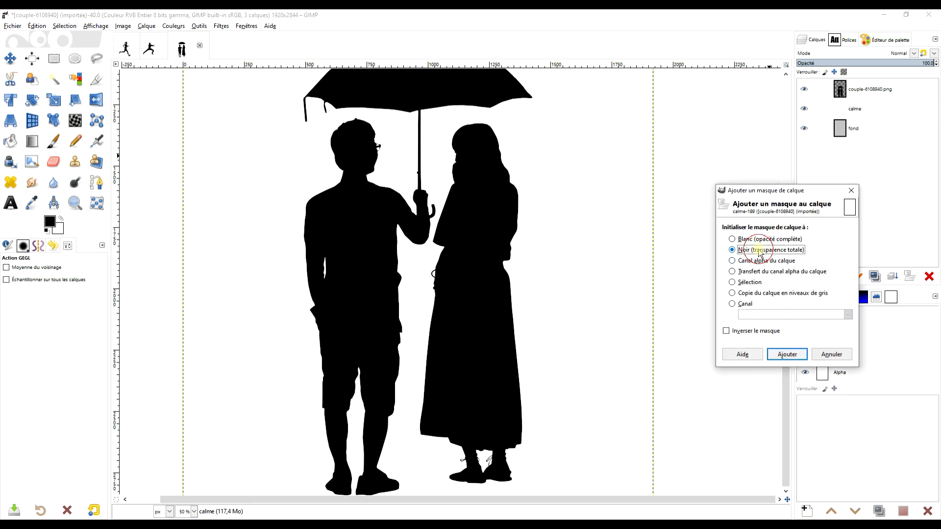
{"action": "left_click", "coordinate": [787, 353]}
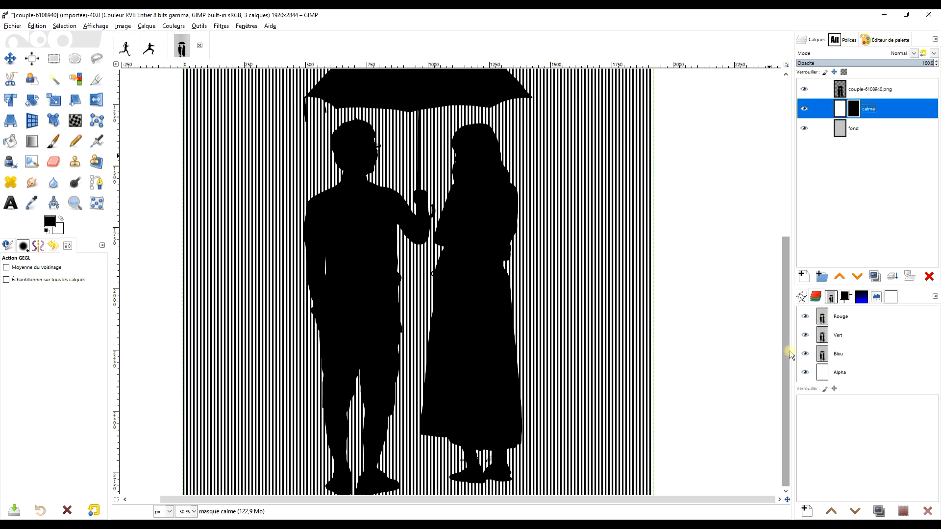
Make a rectangular selection of about 922 × 1648 px at X 496, Y 1218, spanning the umbrella's width from its lower tips past the feet.
{"action": "left_click_drag", "start_coordinate": [693, 262], "coordinate": [695, 235]}
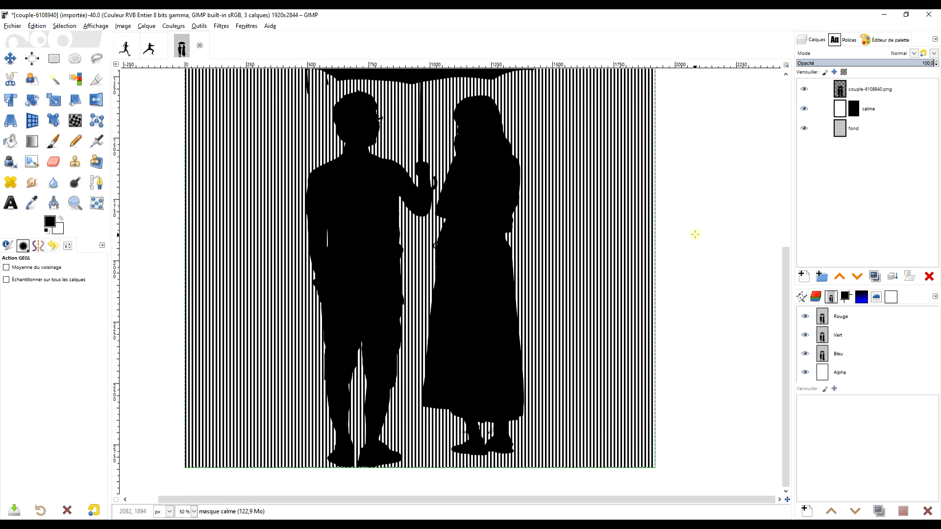
{"action": "scroll", "coordinate": [667, 224], "scroll_direction": "down", "scroll_amount": 1}
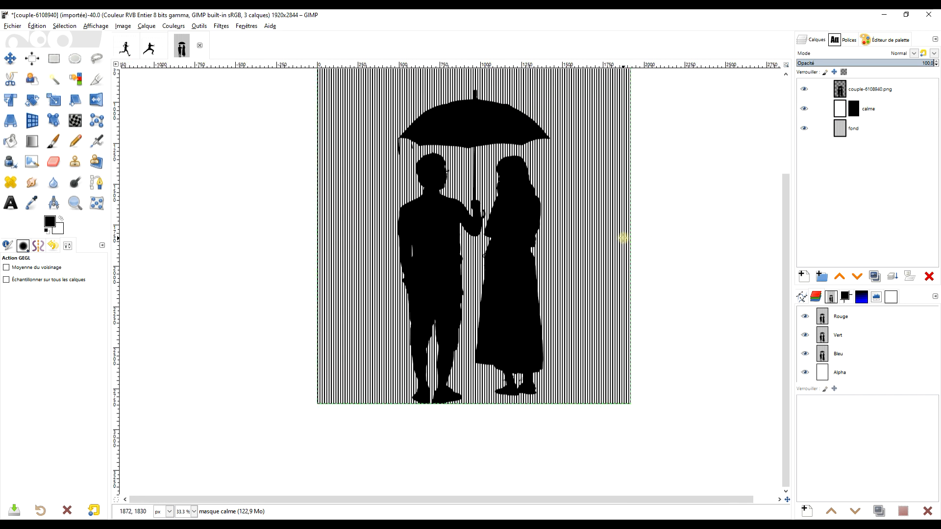
{"action": "scroll", "coordinate": [621, 235], "scroll_direction": "up", "scroll_amount": 2}
{"action": "scroll", "coordinate": [623, 245], "scroll_direction": "down", "scroll_amount": 1}
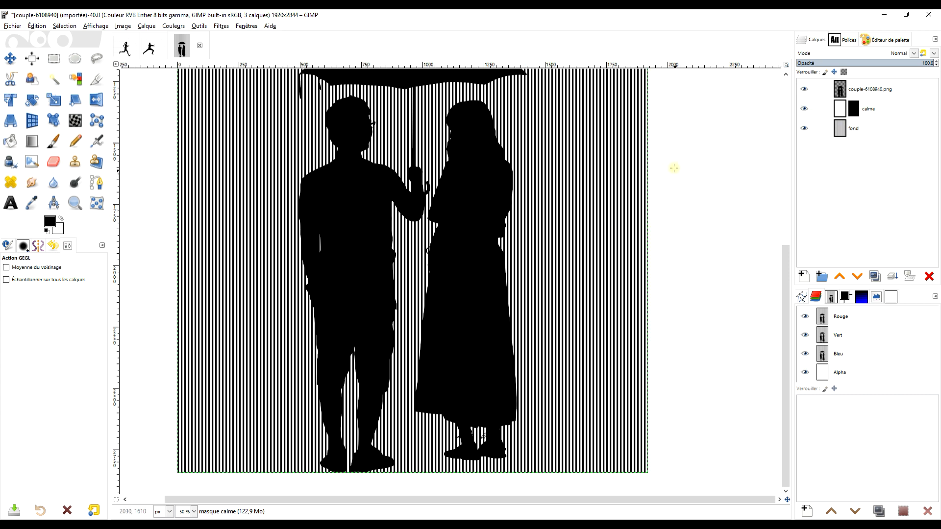
{"action": "scroll", "coordinate": [672, 167], "scroll_direction": "down", "scroll_amount": 1}
{"action": "scroll", "coordinate": [665, 162], "scroll_direction": "up", "scroll_amount": 1}
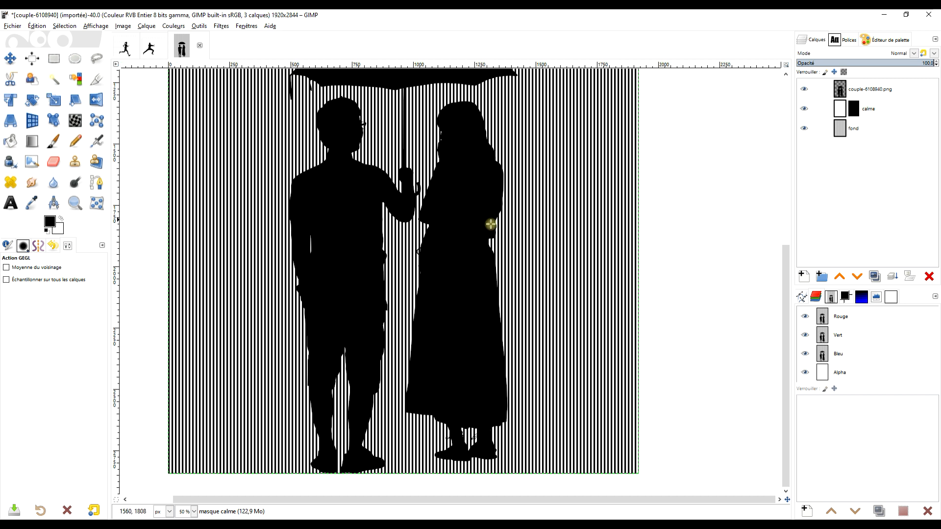
{"action": "left_click", "coordinate": [54, 59]}
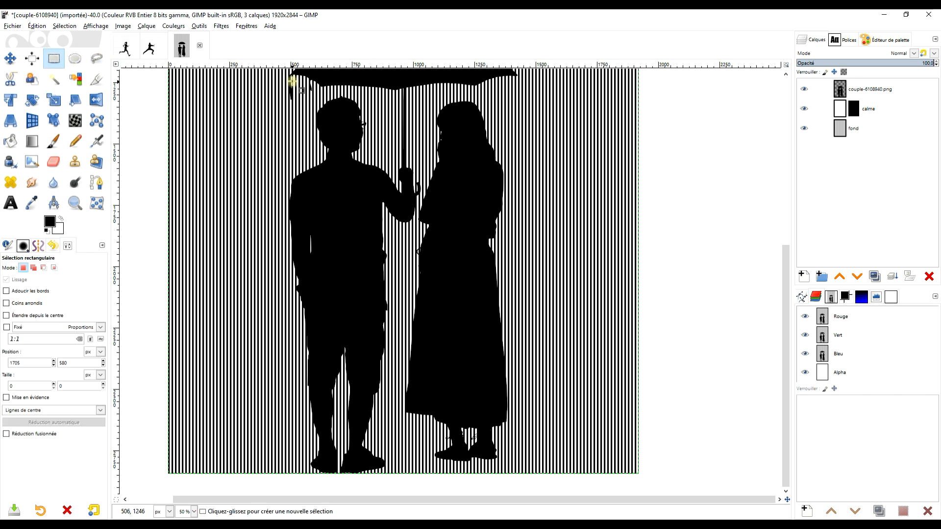
{"action": "left_click_drag", "start_coordinate": [292, 75], "coordinate": [515, 479]}
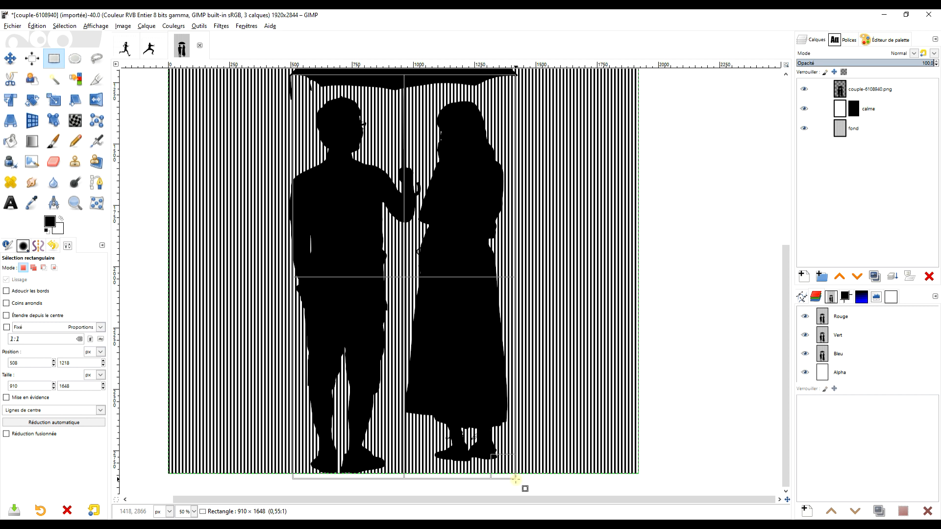
{"action": "scroll", "coordinate": [449, 261], "scroll_direction": "up", "scroll_amount": 3}
{"action": "scroll", "coordinate": [449, 262], "scroll_direction": "left", "scroll_amount": 1}
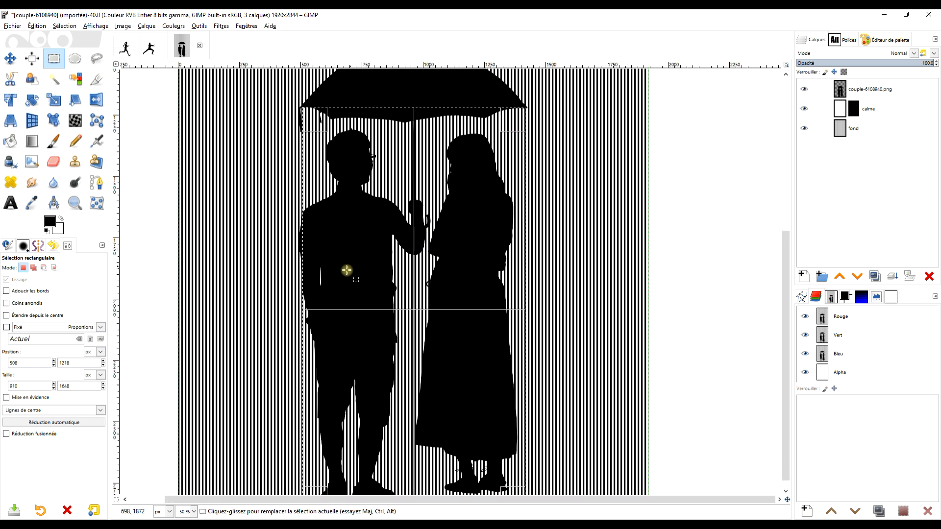
{"action": "left_click_drag", "start_coordinate": [315, 287], "coordinate": [312, 282]}
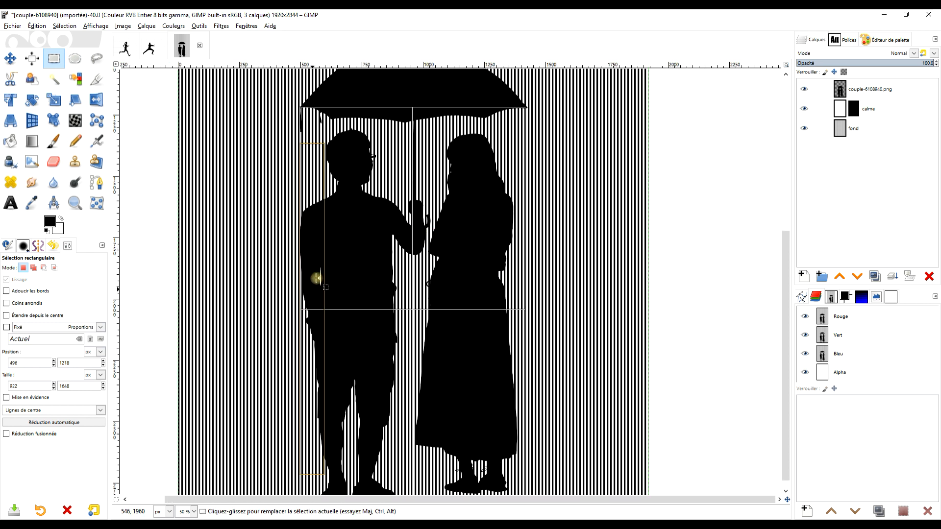
Align the rectangular selection's side edges with the umbrella's lower tips, setting it to X 499 and width 926 px.
{"action": "scroll", "coordinate": [315, 275], "scroll_direction": "up", "scroll_amount": 3}
{"action": "scroll", "coordinate": [340, 110], "scroll_direction": "up", "scroll_amount": 3}
{"action": "scroll", "coordinate": [340, 109], "scroll_direction": "right", "scroll_amount": 1}
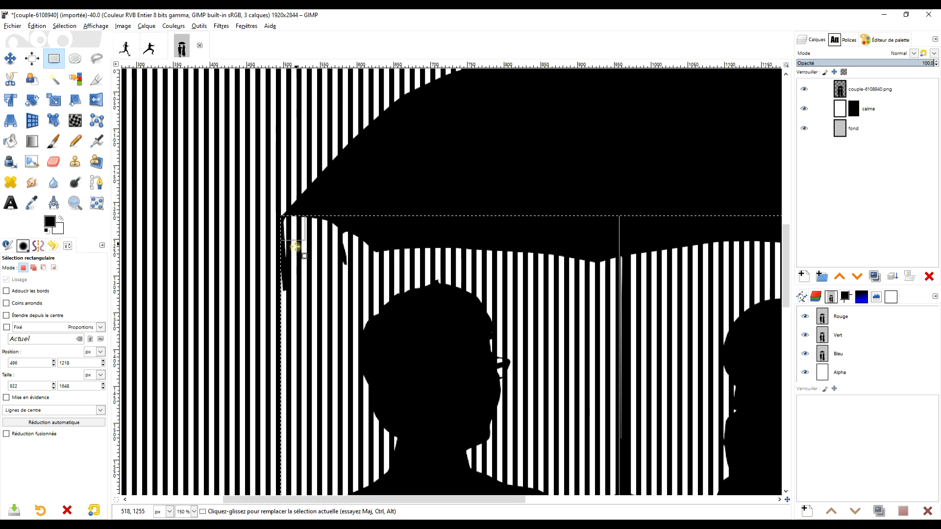
{"action": "left_click_drag", "start_coordinate": [299, 269], "coordinate": [297, 269]}
{"action": "scroll", "coordinate": [532, 320], "scroll_direction": "right", "scroll_amount": 5}
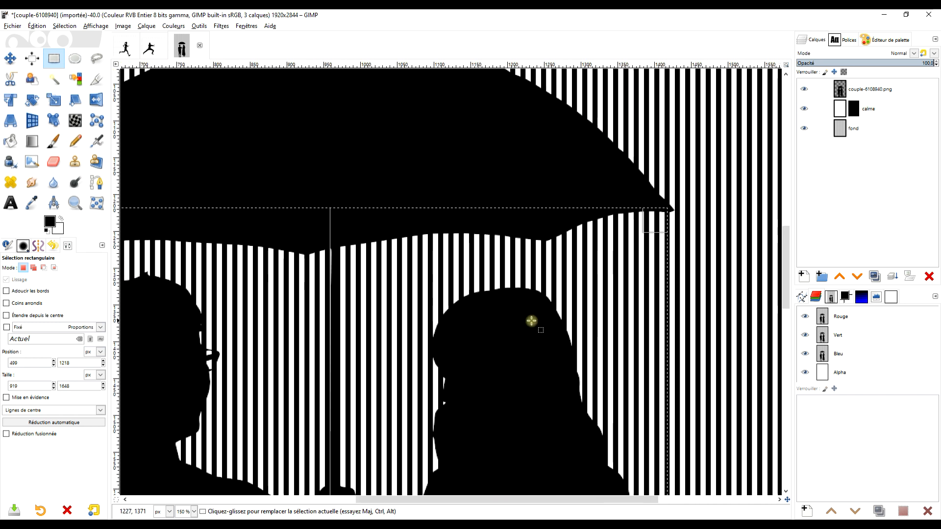
{"action": "scroll", "coordinate": [531, 320], "scroll_direction": "right", "scroll_amount": 3}
Fill the selected area of the calme layer's mask with white and clear the selection.
{"action": "scroll", "coordinate": [521, 269], "scroll_direction": "down", "scroll_amount": 1}
{"action": "scroll", "coordinate": [529, 262], "scroll_direction": "down", "scroll_amount": 3, "text": "ctrl"}
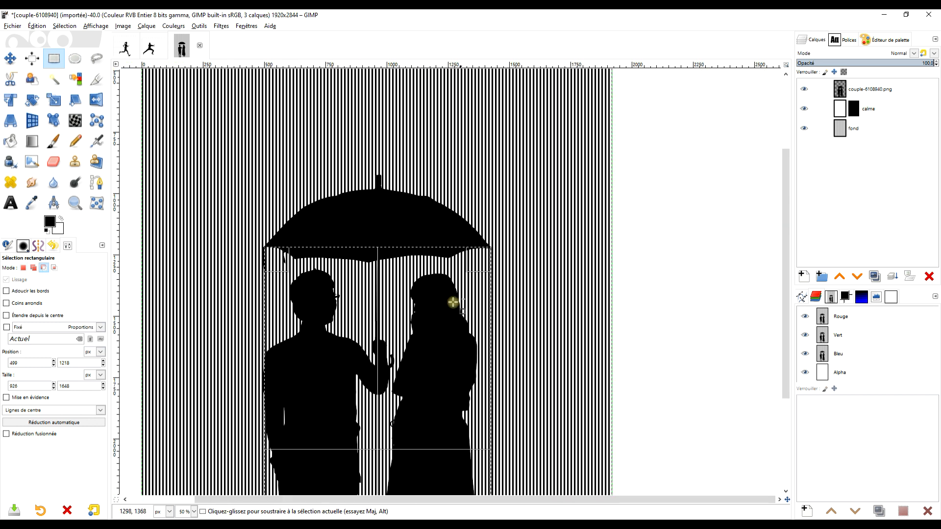
{"action": "scroll", "coordinate": [453, 302], "scroll_direction": "down", "scroll_amount": 8}
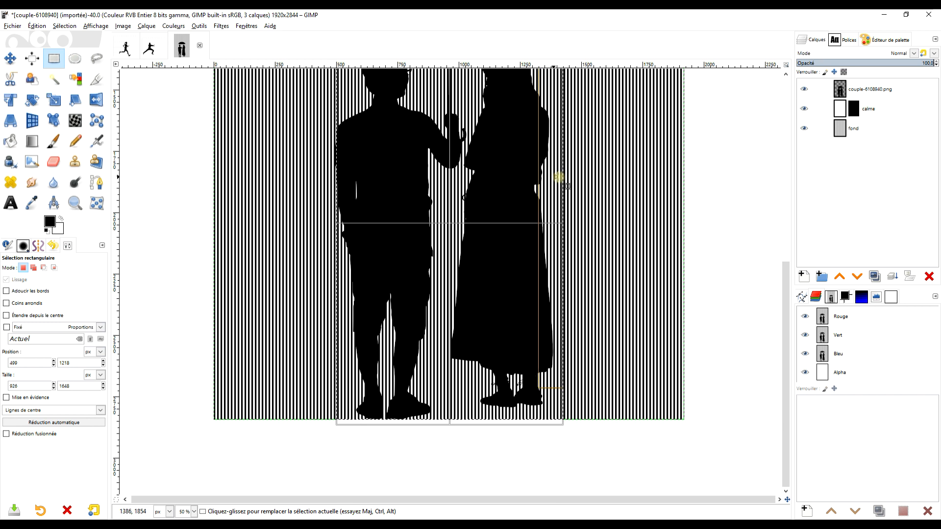
{"action": "left_click", "coordinate": [854, 109]}
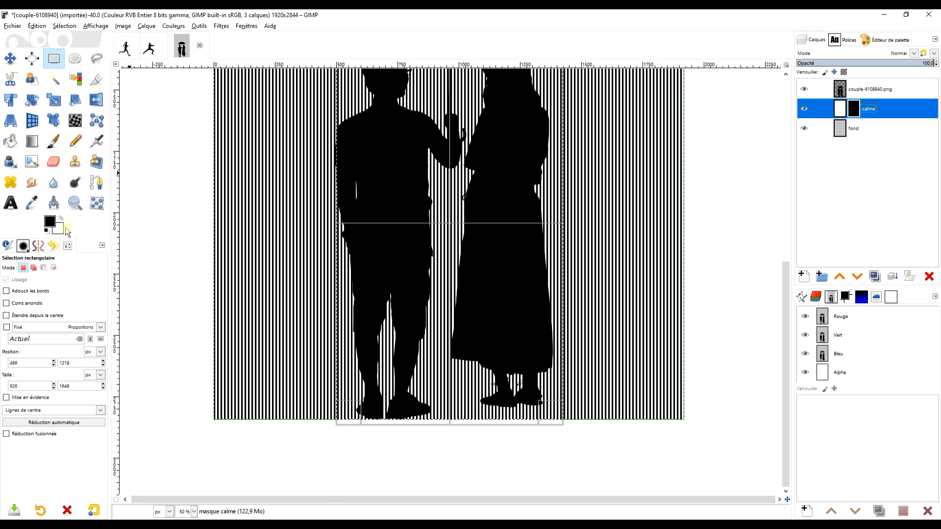
{"action": "left_click_drag", "start_coordinate": [63, 233], "coordinate": [392, 146]}
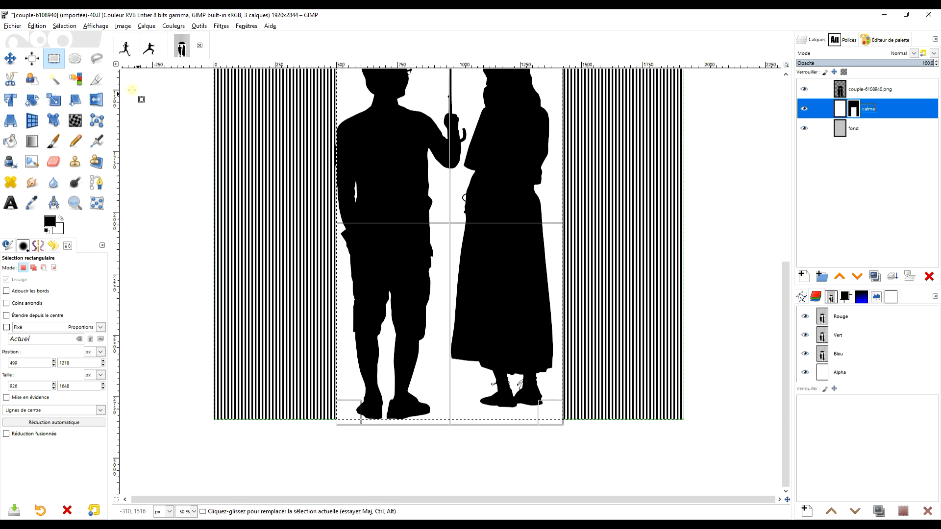
{"action": "left_click", "coordinate": [168, 130]}
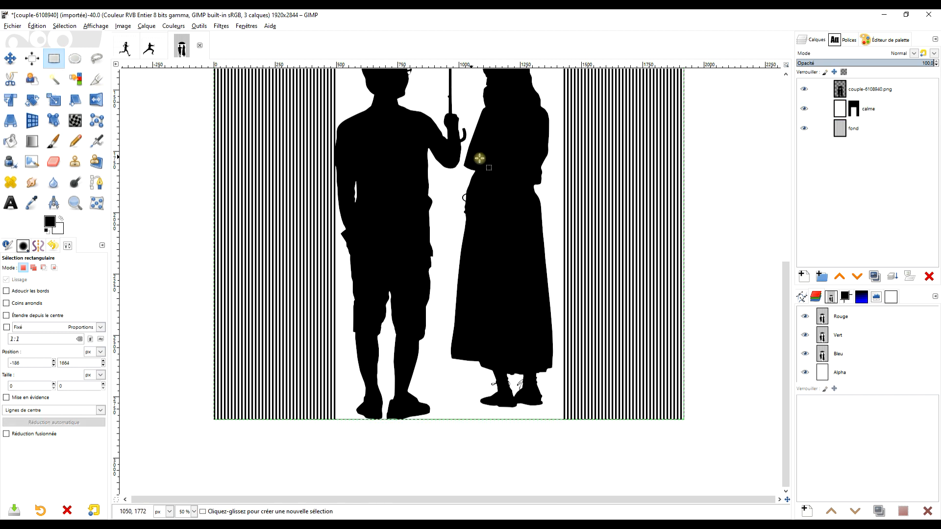
Crop the couple image to about 1631 × 2494 px from X 120, Y 350, trimming the top and both sides around the umbrella.
{"action": "scroll", "coordinate": [481, 160], "scroll_direction": "down", "scroll_amount": 2}
{"action": "key", "text": "z"}
{"action": "left_click_drag", "start_coordinate": [319, 84], "coordinate": [580, 458]}
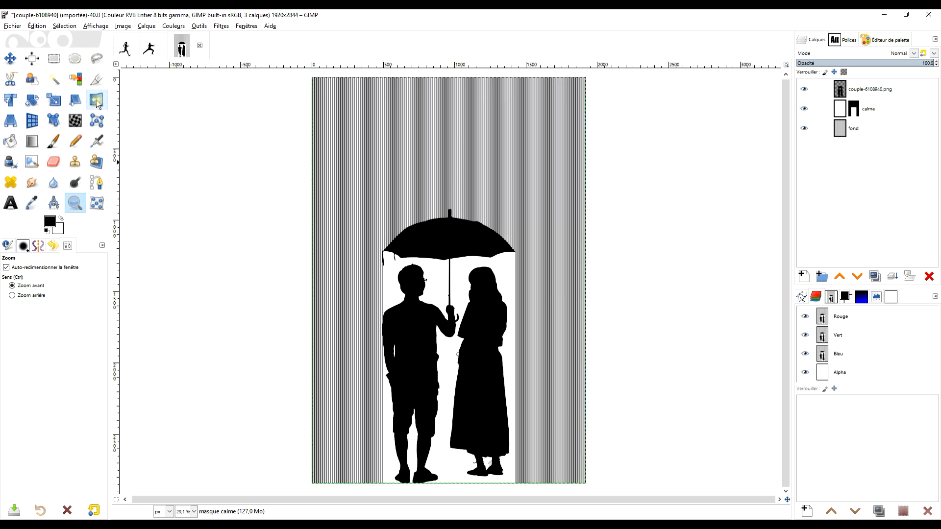
{"action": "left_click", "coordinate": [96, 79]}
{"action": "left_click_drag", "start_coordinate": [317, 140], "coordinate": [585, 483]}
{"action": "left_click_drag", "start_coordinate": [448, 166], "coordinate": [450, 146]}
{"action": "left_click_drag", "start_coordinate": [322, 298], "coordinate": [332, 300]}
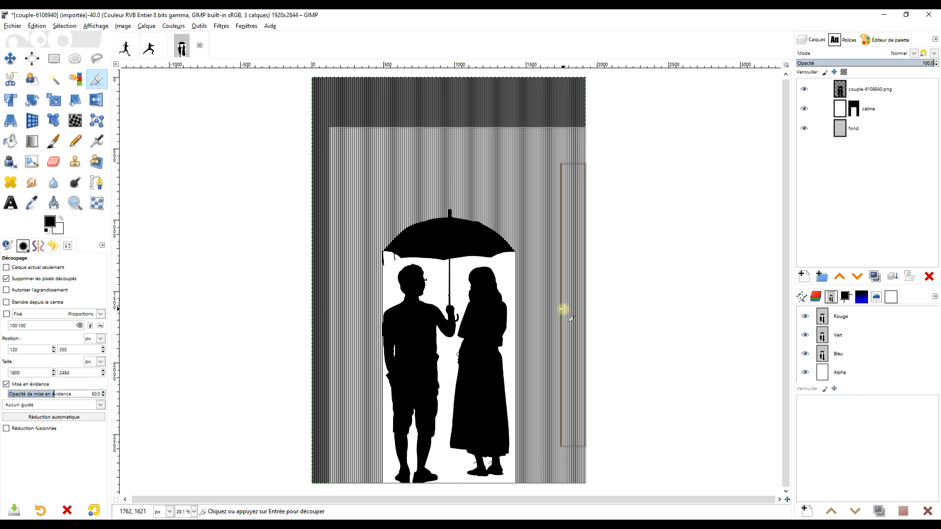
{"action": "left_click_drag", "start_coordinate": [567, 310], "coordinate": [544, 297]}
{"action": "left_click", "coordinate": [449, 310]}
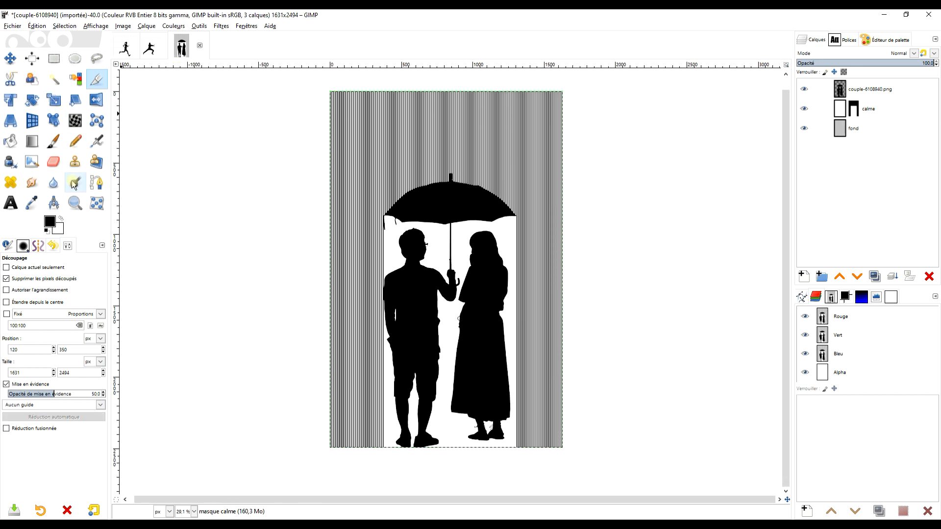
{"action": "left_click", "coordinate": [74, 202]}
{"action": "left_click_drag", "start_coordinate": [327, 84], "coordinate": [578, 463]}
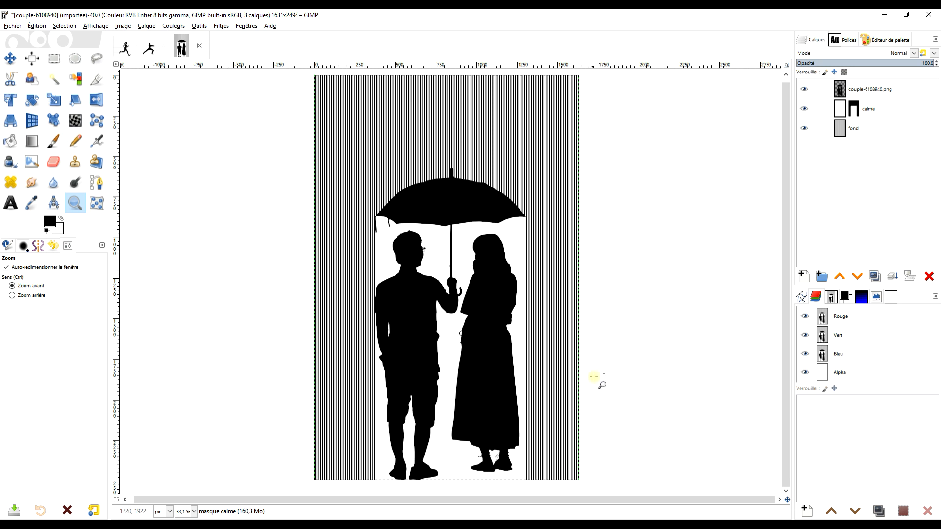
Switch to the martial arts silhouette image and fit its onduler layer to the image size.
{"action": "left_click", "coordinate": [150, 48]}
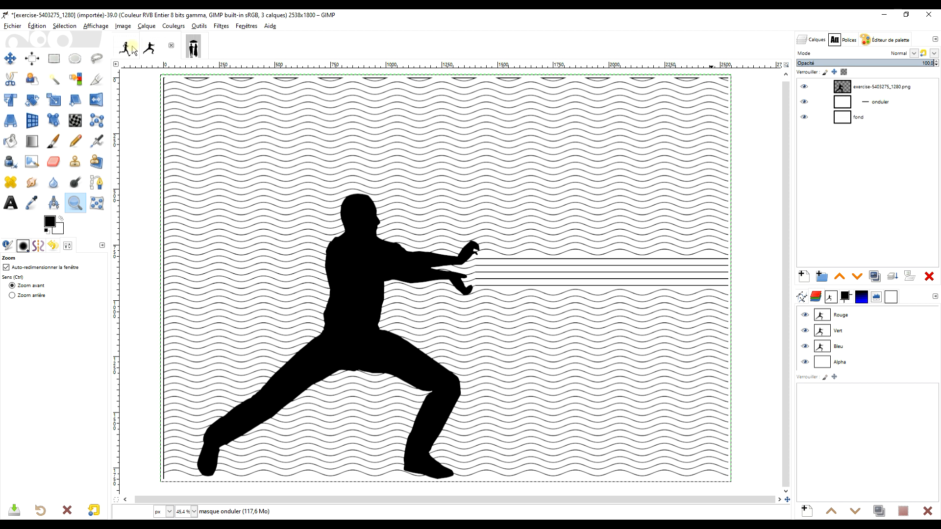
{"action": "left_click", "coordinate": [842, 103]}
{"action": "right_click", "coordinate": [843, 105]}
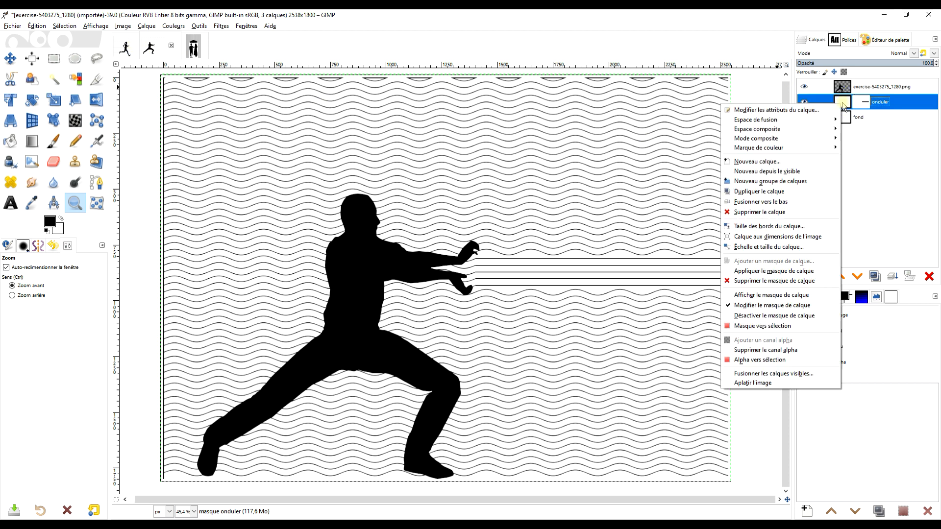
{"action": "left_click", "coordinate": [806, 237]}
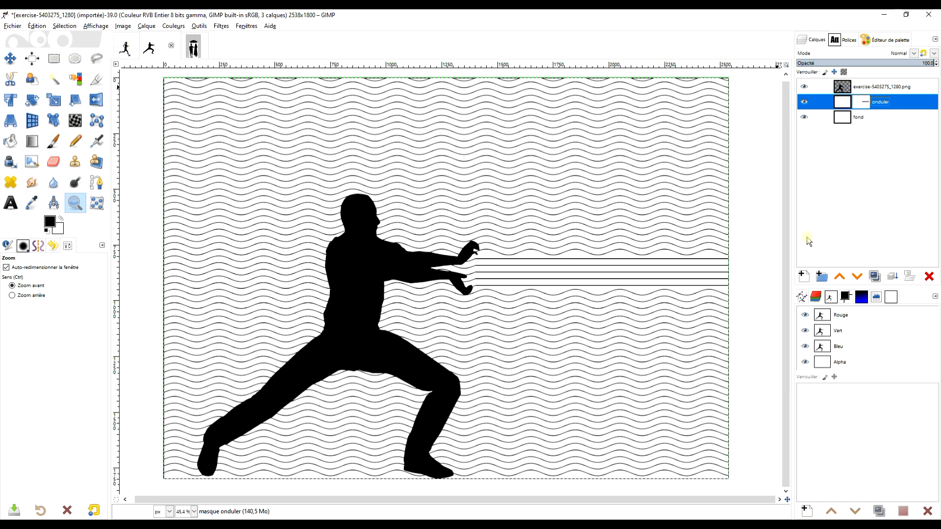
Return to the couple image and fit the calme and couple-6108940.png layers to the image size.
{"action": "left_click", "coordinate": [194, 47]}
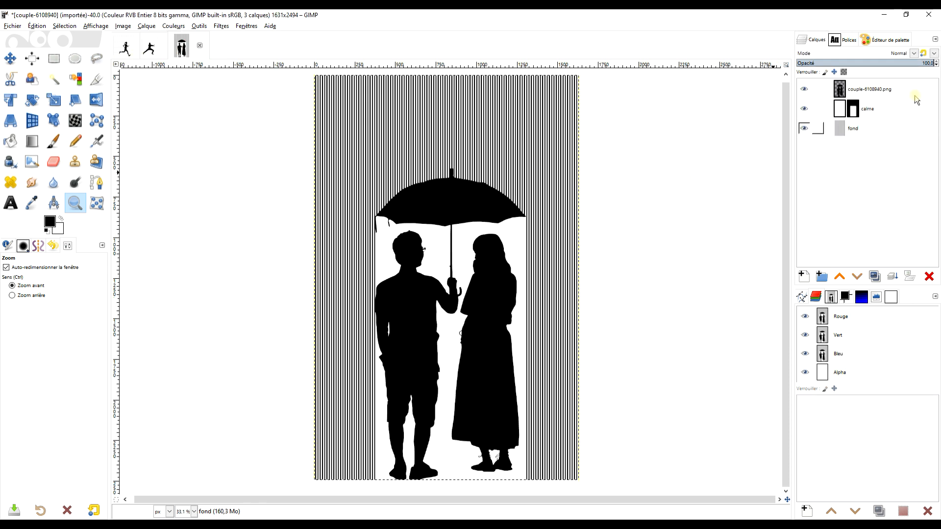
{"action": "left_click", "coordinate": [844, 112]}
{"action": "right_click", "coordinate": [845, 115]}
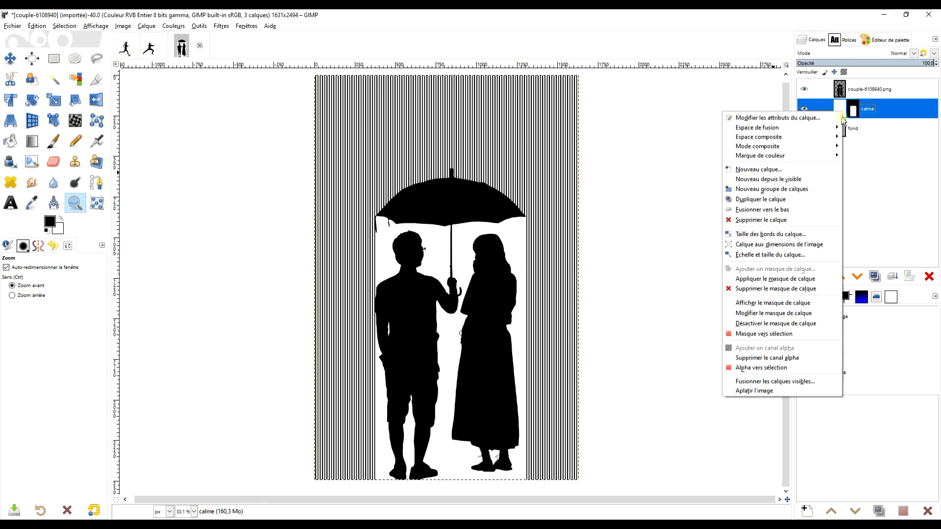
{"action": "left_click", "coordinate": [804, 243]}
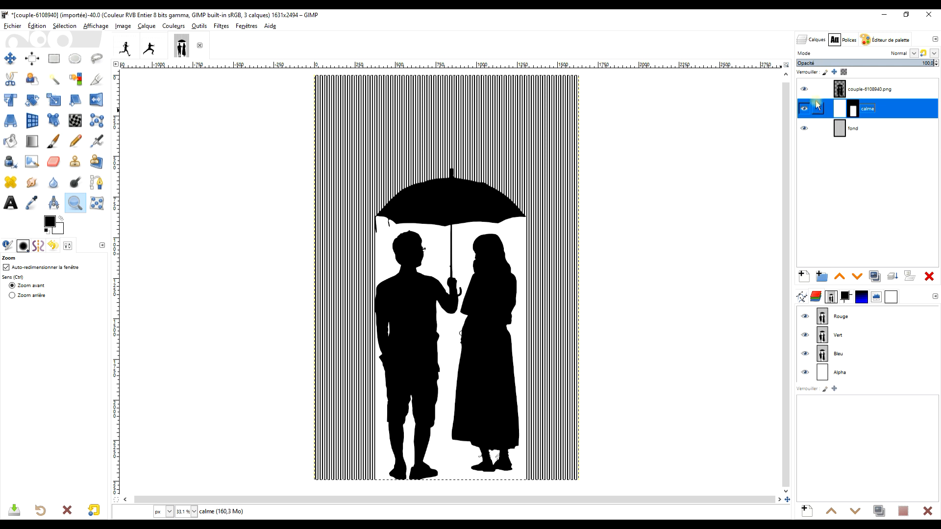
{"action": "right_click", "coordinate": [836, 91]}
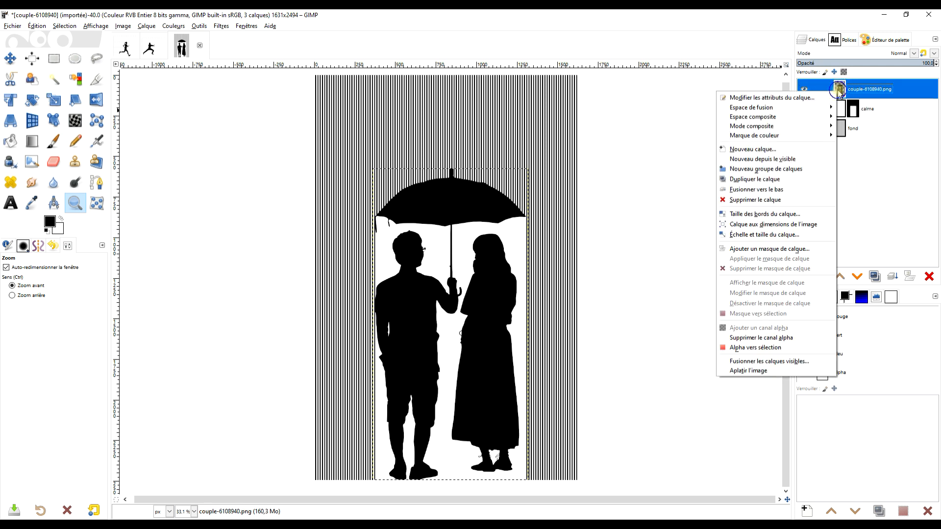
{"action": "left_click", "coordinate": [799, 226]}
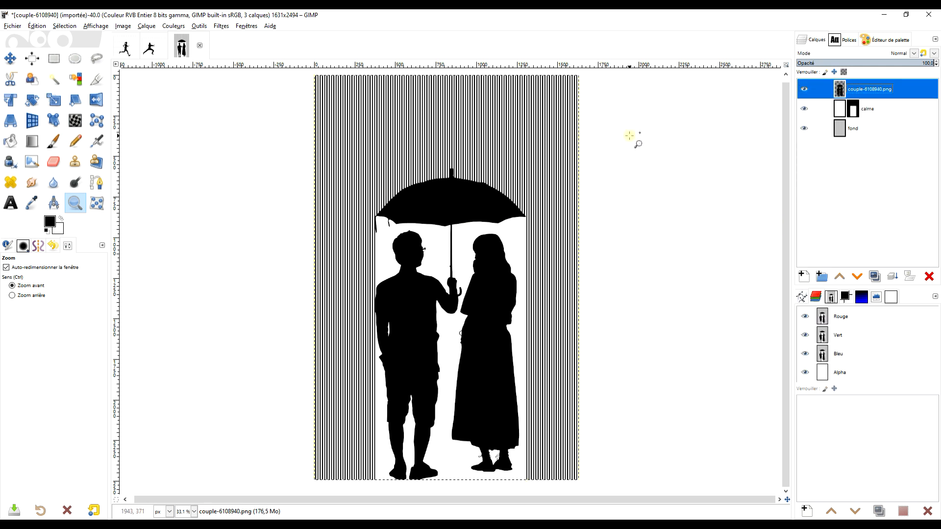